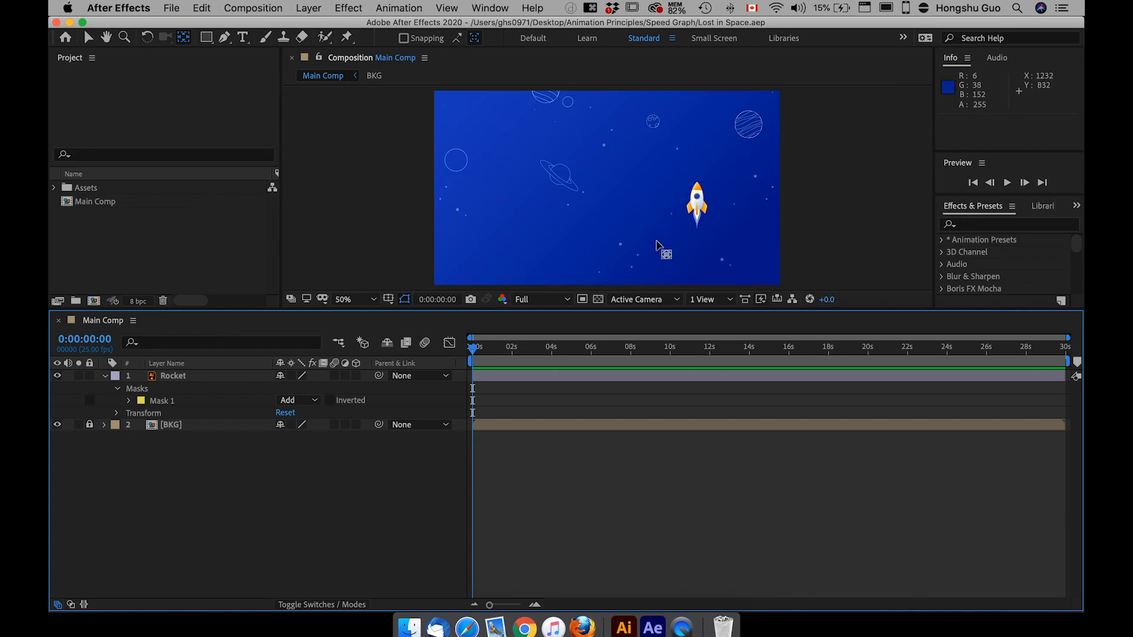
{"action": "key", "text": "v"}
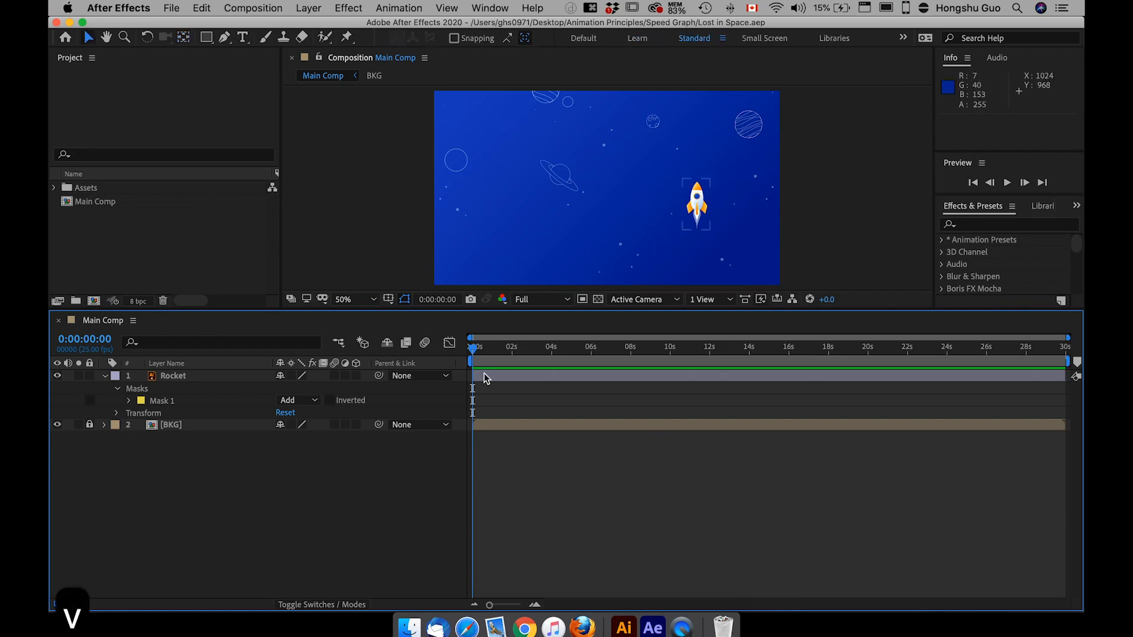
{"action": "left_click", "coordinate": [187, 376]}
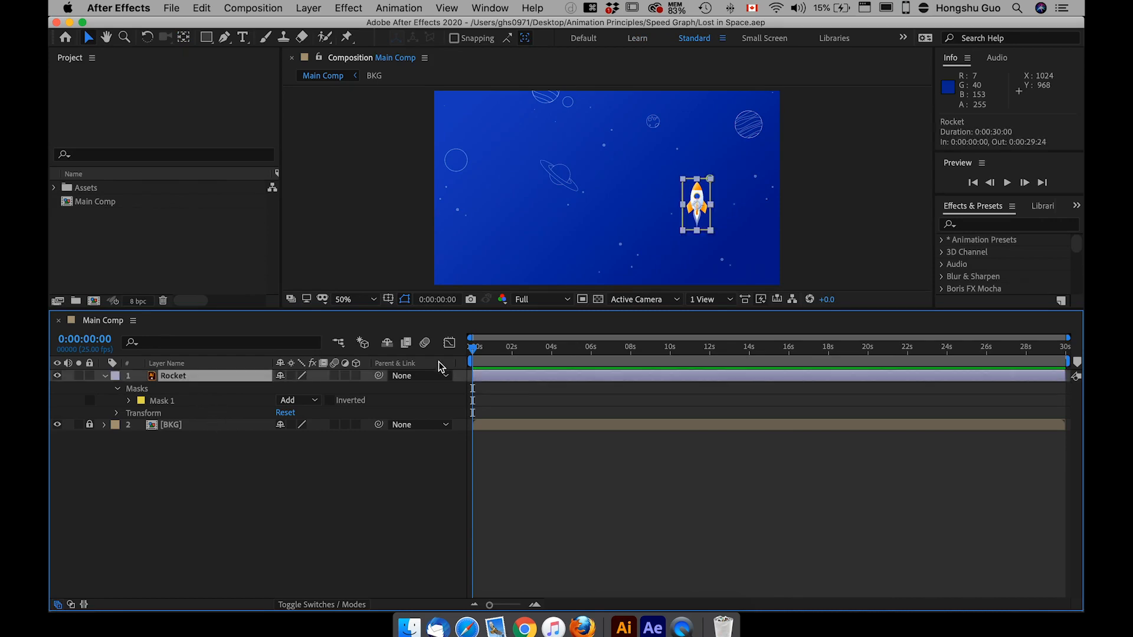
{"action": "left_click", "coordinate": [207, 500]}
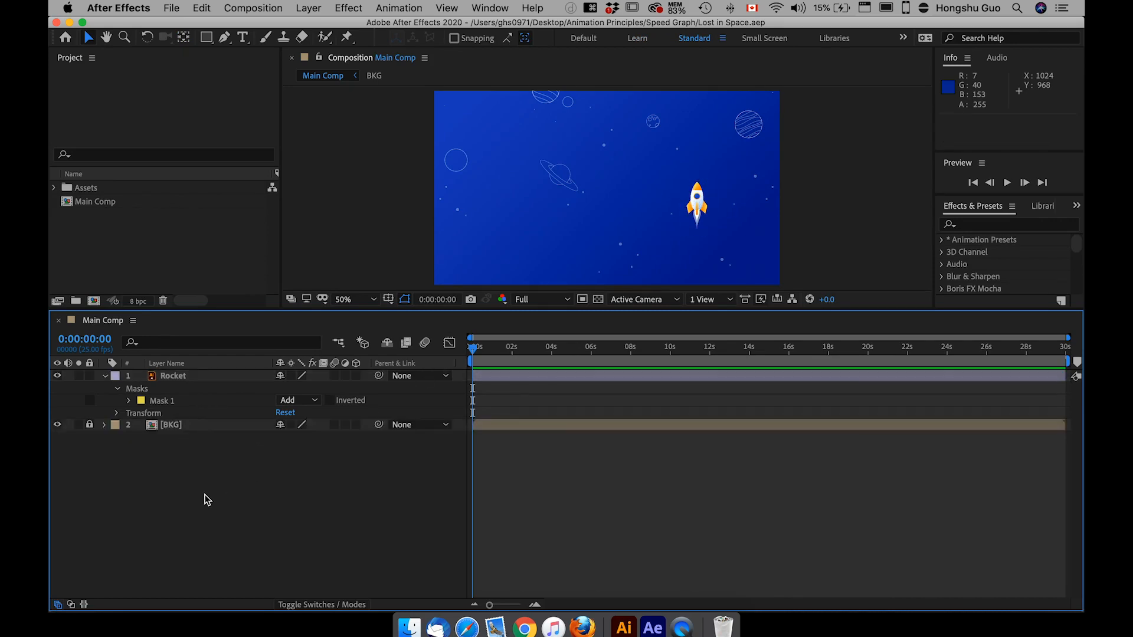
{"action": "left_click", "coordinate": [168, 381]}
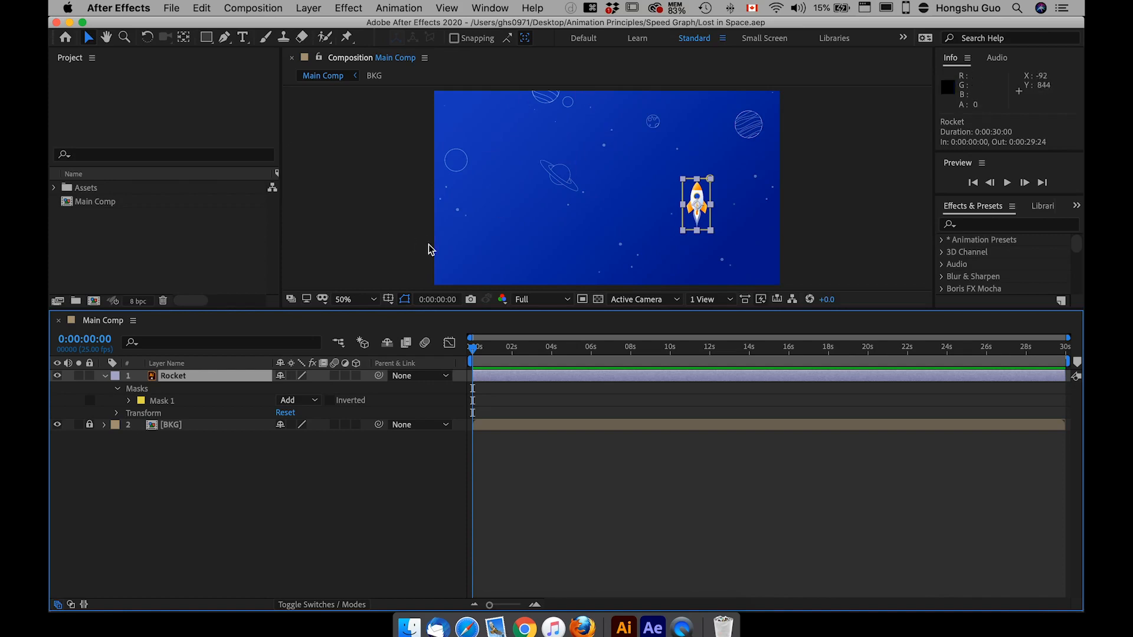
{"action": "left_click", "coordinate": [375, 502]}
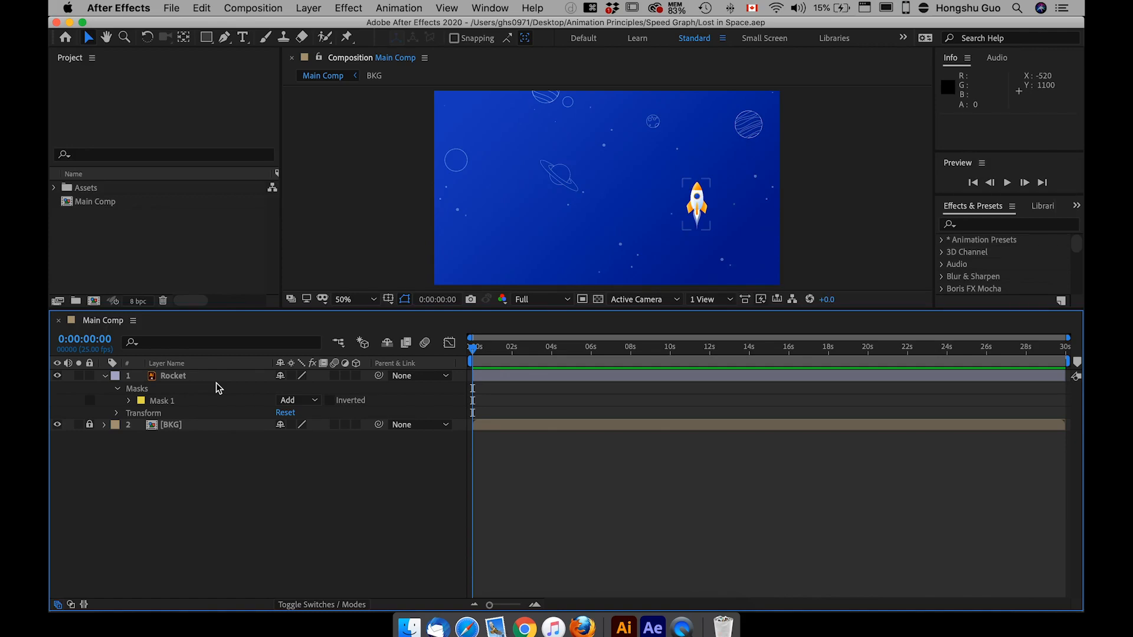
Draw an open curved path with the Pen tool that dips through the canvas and starts and ends outside its edges.
{"action": "left_click", "coordinate": [224, 38]}
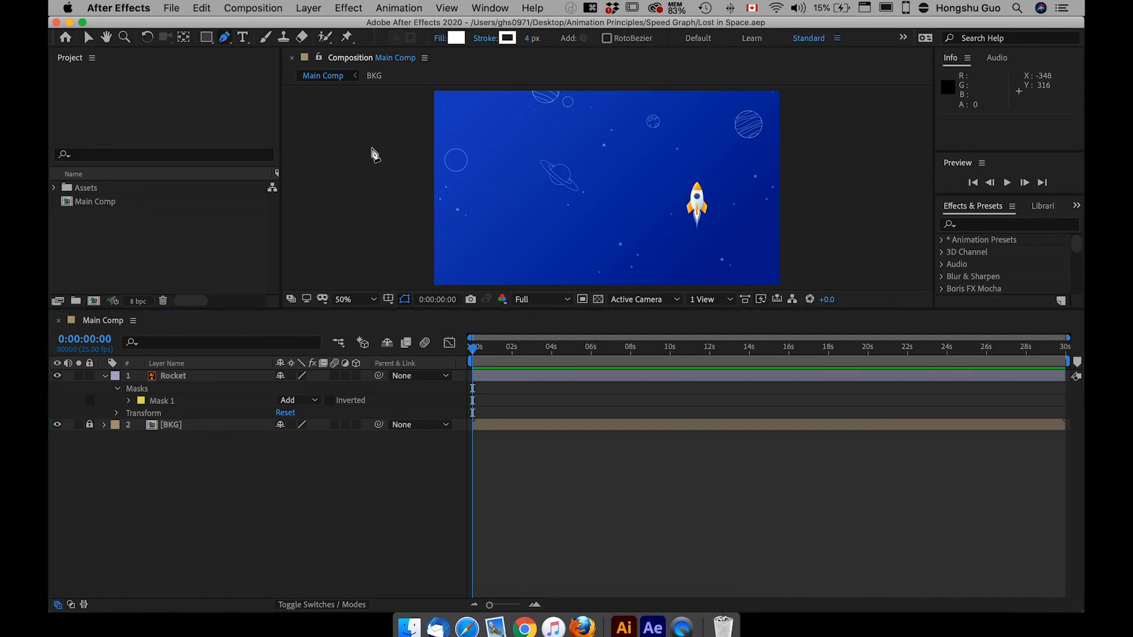
{"action": "left_click_drag", "start_coordinate": [371, 147], "coordinate": [378, 143]}
{"action": "left_click_drag", "start_coordinate": [463, 115], "coordinate": [504, 111]}
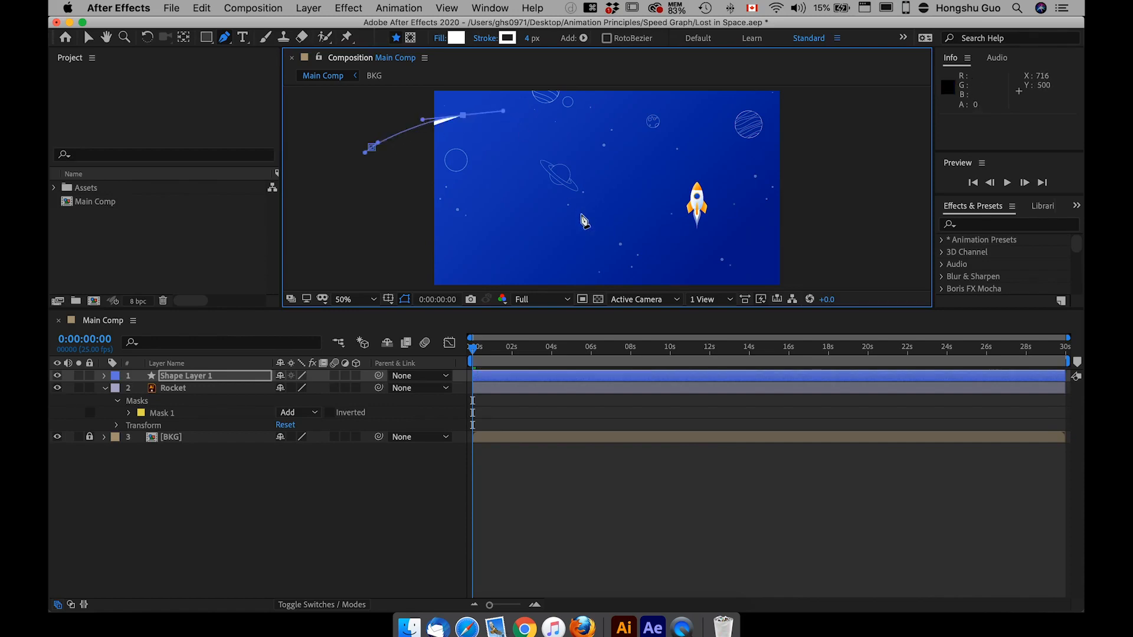
{"action": "left_click_drag", "start_coordinate": [583, 226], "coordinate": [607, 239]}
{"action": "left_click_drag", "start_coordinate": [701, 233], "coordinate": [725, 202]}
{"action": "left_click_drag", "start_coordinate": [748, 128], "coordinate": [819, 130]}
Set the path's fill to none so only the white stroke is used, and collapse the shape layer's properties.
{"action": "left_click", "coordinate": [341, 558]}
{"action": "left_click", "coordinate": [259, 375]}
{"action": "left_click", "coordinate": [458, 37], "text": "alt"}
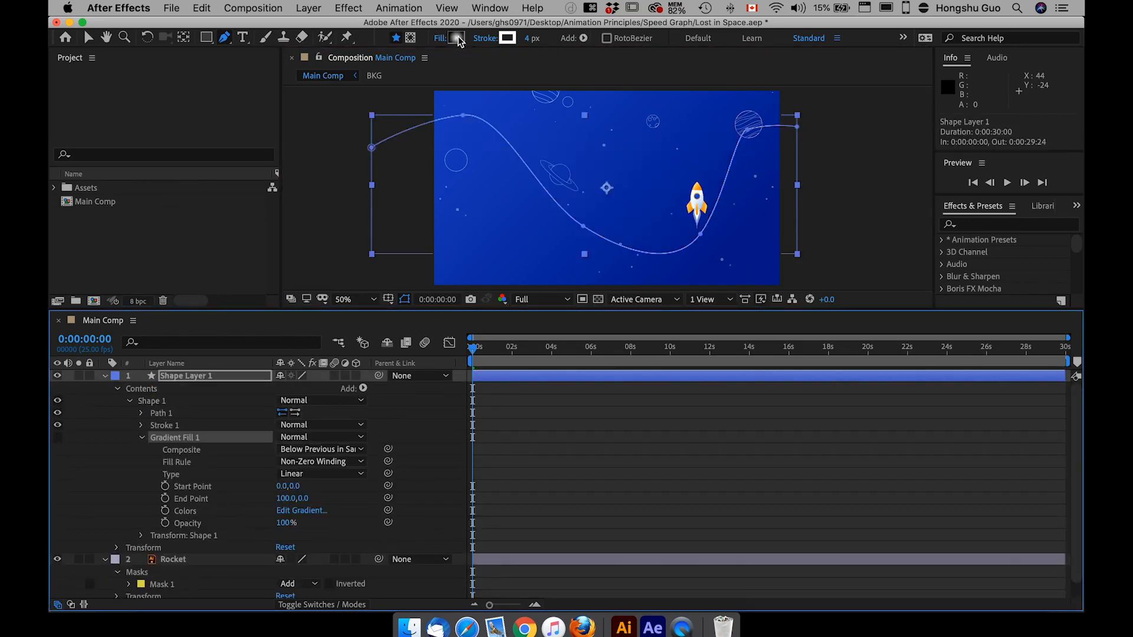
{"action": "left_click", "coordinate": [111, 377]}
{"action": "left_click", "coordinate": [106, 377]}
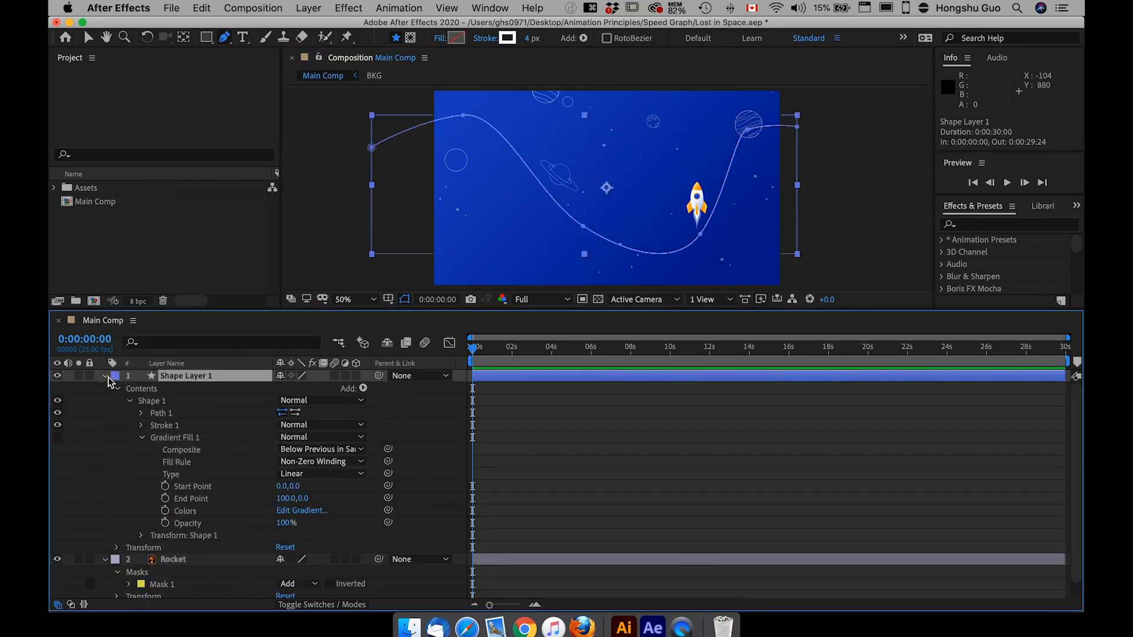
{"action": "left_click", "coordinate": [105, 375]}
{"action": "left_click", "coordinate": [266, 519]}
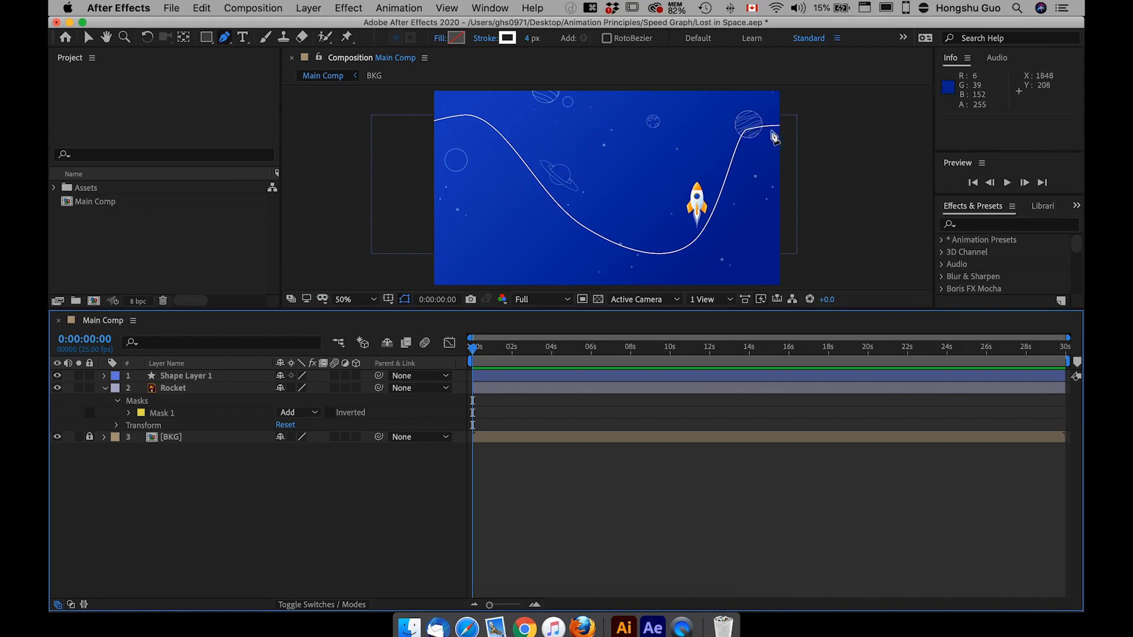
Delete the shape layer containing the drawn path.
{"action": "left_click", "coordinate": [185, 376]}
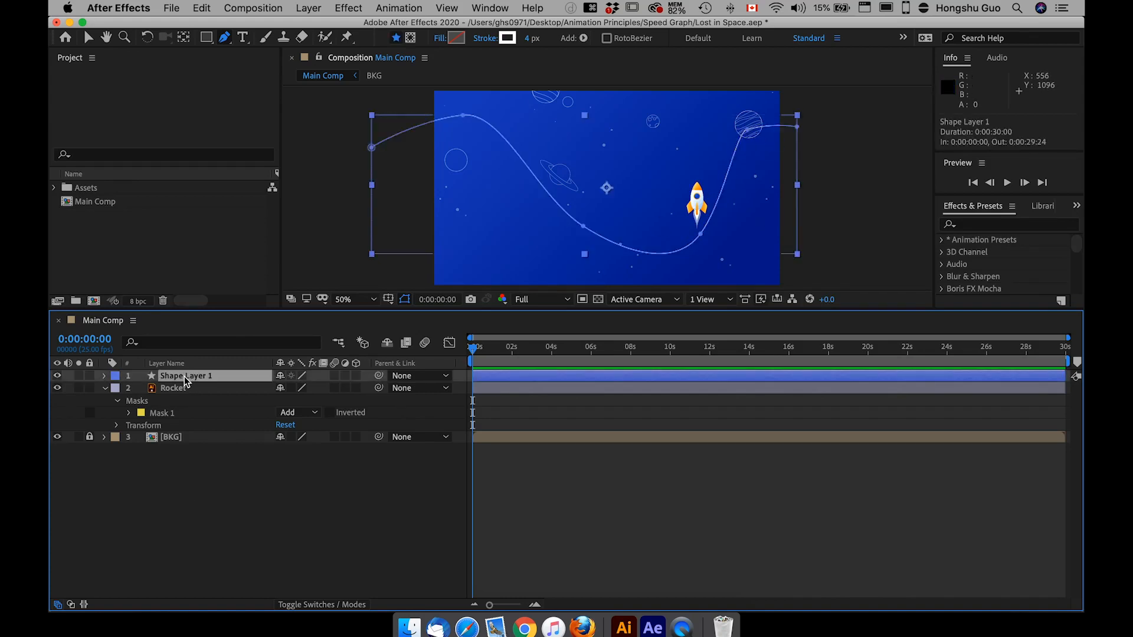
{"action": "key", "text": "Delete"}
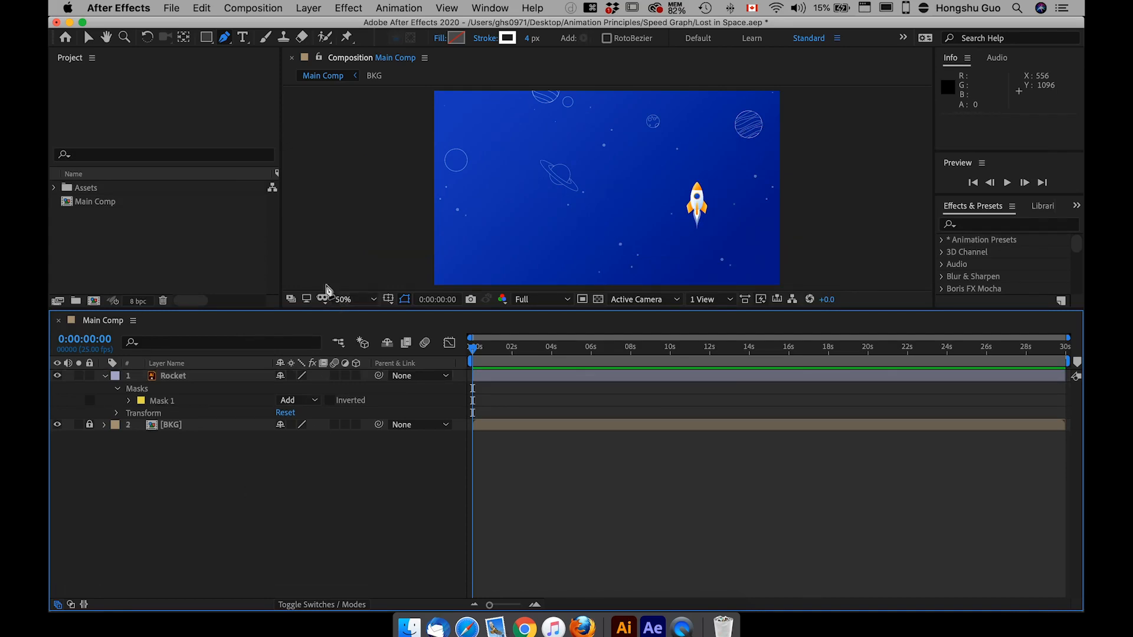
Draw a new curved path with the Pen tool, starting outside the canvas's upper left and looping around its upper middle.
{"action": "left_click", "coordinate": [230, 40]}
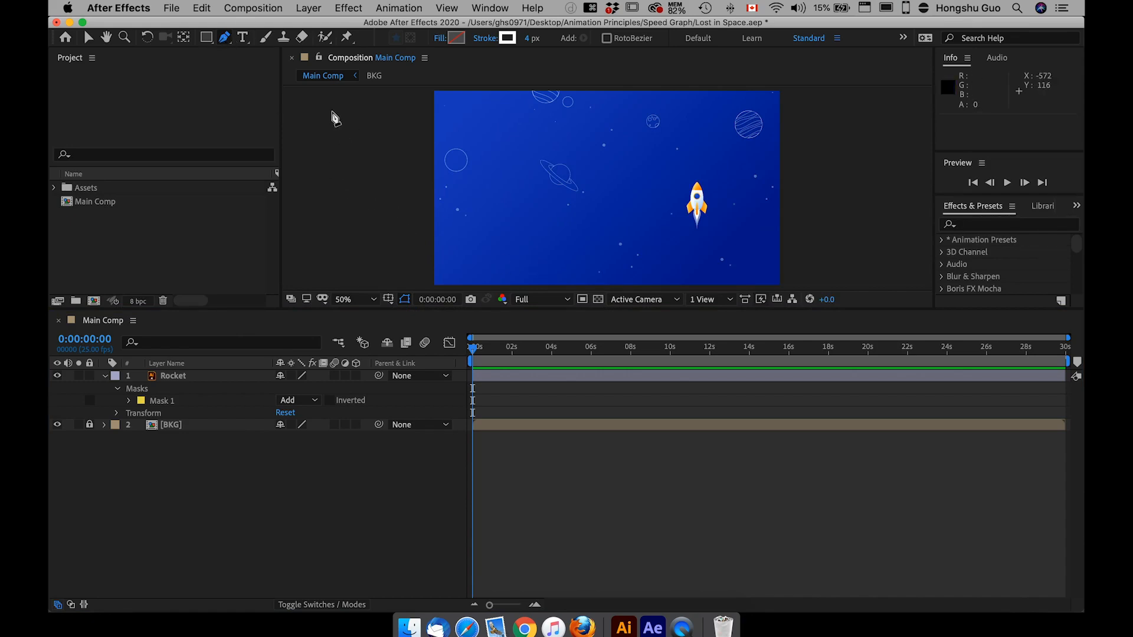
{"action": "left_click", "coordinate": [329, 113]}
{"action": "left_click_drag", "start_coordinate": [451, 121], "coordinate": [507, 158]}
{"action": "left_click_drag", "start_coordinate": [527, 203], "coordinate": [556, 202]}
{"action": "mouse_move", "coordinate": [654, 141]}
{"action": "left_mouse_down"}
{"action": "mouse_move", "coordinate": [643, 117]}
{"action": "mouse_move", "coordinate": [652, 123]}
{"action": "left_mouse_up"}
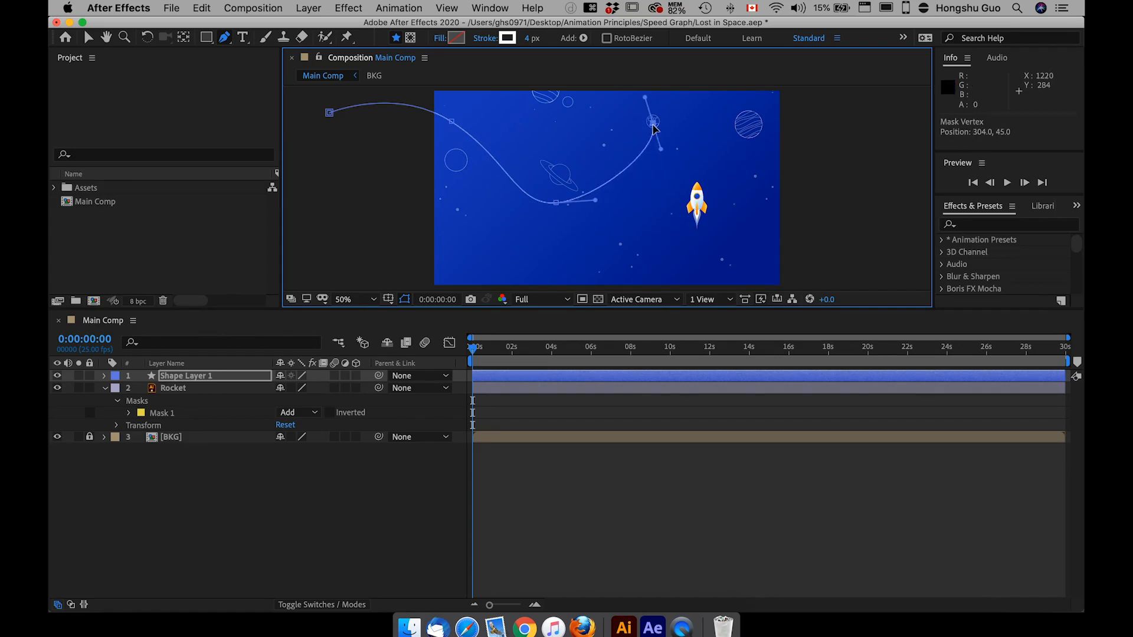
{"action": "left_click_drag", "start_coordinate": [596, 96], "coordinate": [565, 107]}
{"action": "left_click_drag", "start_coordinate": [644, 213], "coordinate": [742, 193]}
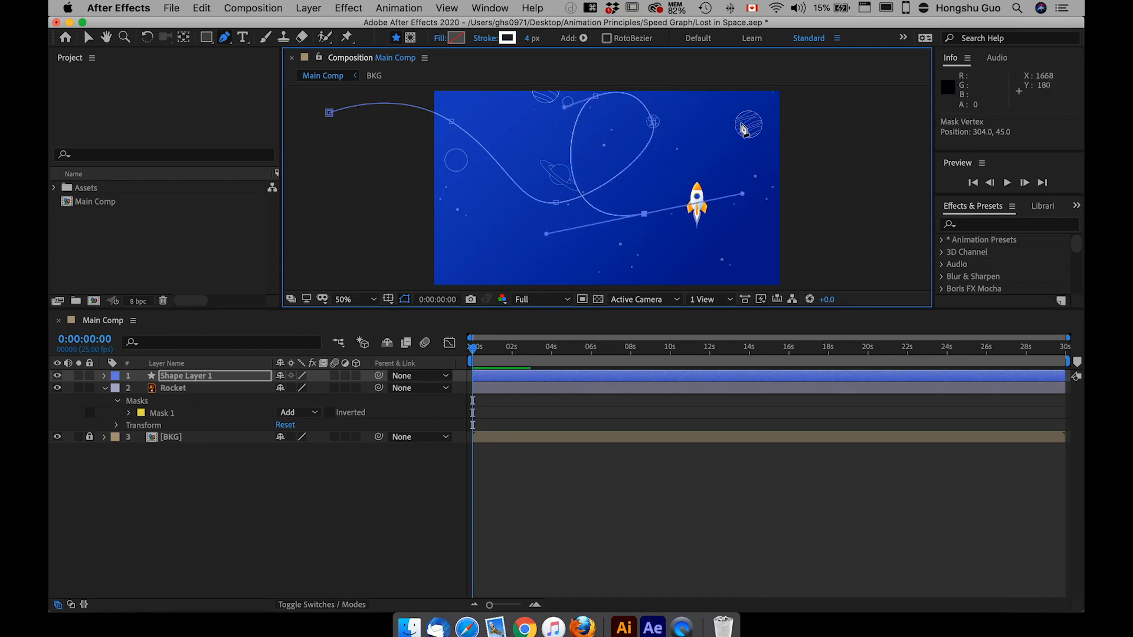
Extend the path in a second loop around the striped planet, then back along the lower canvas to beyond its left edge.
{"action": "left_click_drag", "start_coordinate": [767, 118], "coordinate": [750, 100]}
{"action": "left_click_drag", "start_coordinate": [700, 258], "coordinate": [624, 273]}
{"action": "left_click_drag", "start_coordinate": [698, 260], "coordinate": [659, 263]}
{"action": "left_click_drag", "start_coordinate": [494, 236], "coordinate": [469, 190]}
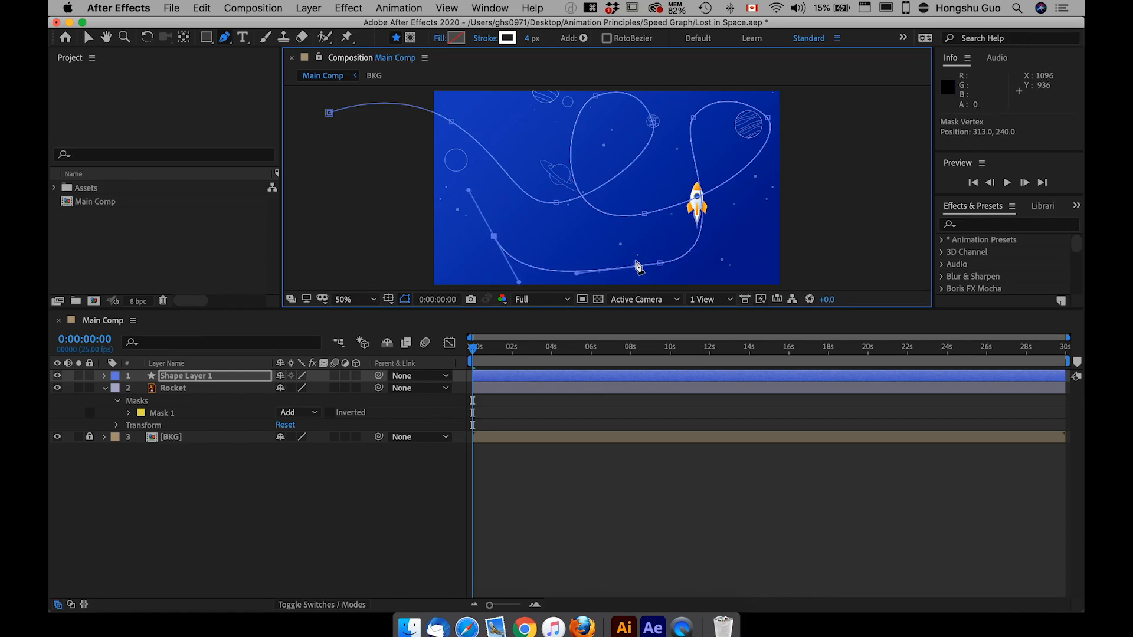
{"action": "left_click_drag", "start_coordinate": [660, 264], "coordinate": [686, 260]}
{"action": "left_click_drag", "start_coordinate": [518, 282], "coordinate": [511, 253]}
{"action": "left_click_drag", "start_coordinate": [490, 205], "coordinate": [514, 212]}
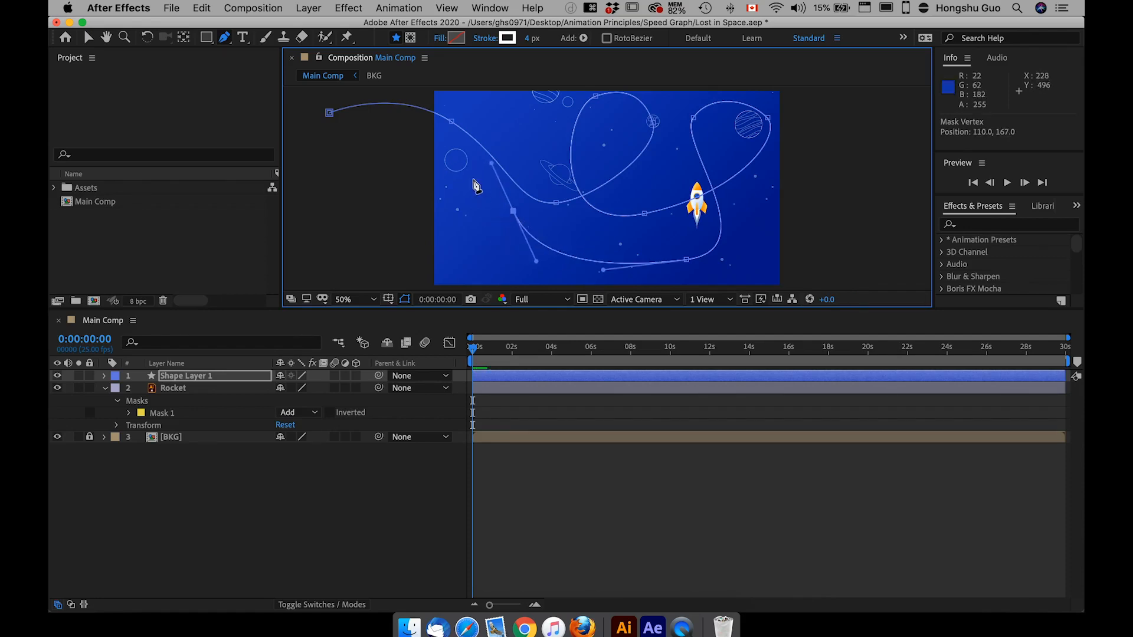
{"action": "left_click_drag", "start_coordinate": [399, 220], "coordinate": [394, 260]}
Reposition the anchor points of the lower-left bend and the first loop to round out the curve.
{"action": "left_click_drag", "start_coordinate": [515, 214], "coordinate": [514, 241]}
{"action": "mouse_move", "coordinate": [557, 204]}
{"action": "left_mouse_down"}
{"action": "mouse_move", "coordinate": [558, 178]}
{"action": "mouse_move", "coordinate": [559, 188]}
{"action": "left_mouse_up"}
{"action": "left_click_drag", "start_coordinate": [596, 96], "coordinate": [576, 110]}
{"action": "left_click_drag", "start_coordinate": [653, 122], "coordinate": [601, 91]}
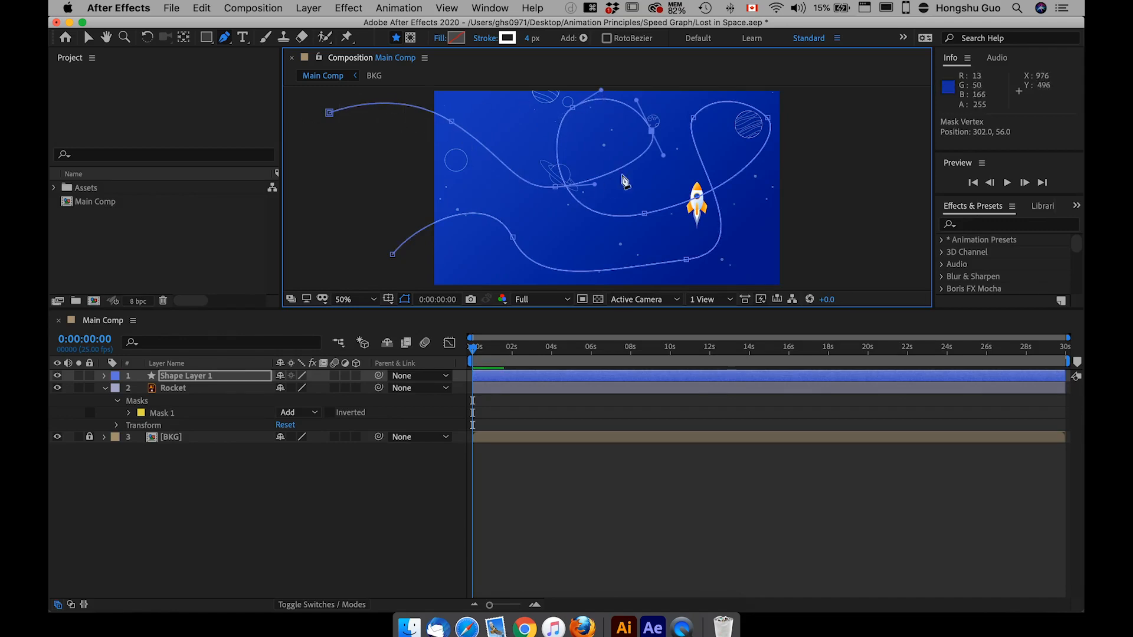
Adjust the anchor points and handles of the second loop and the lower curve to smooth them, and deselect the path.
{"action": "left_click_drag", "start_coordinate": [768, 118], "coordinate": [780, 151]}
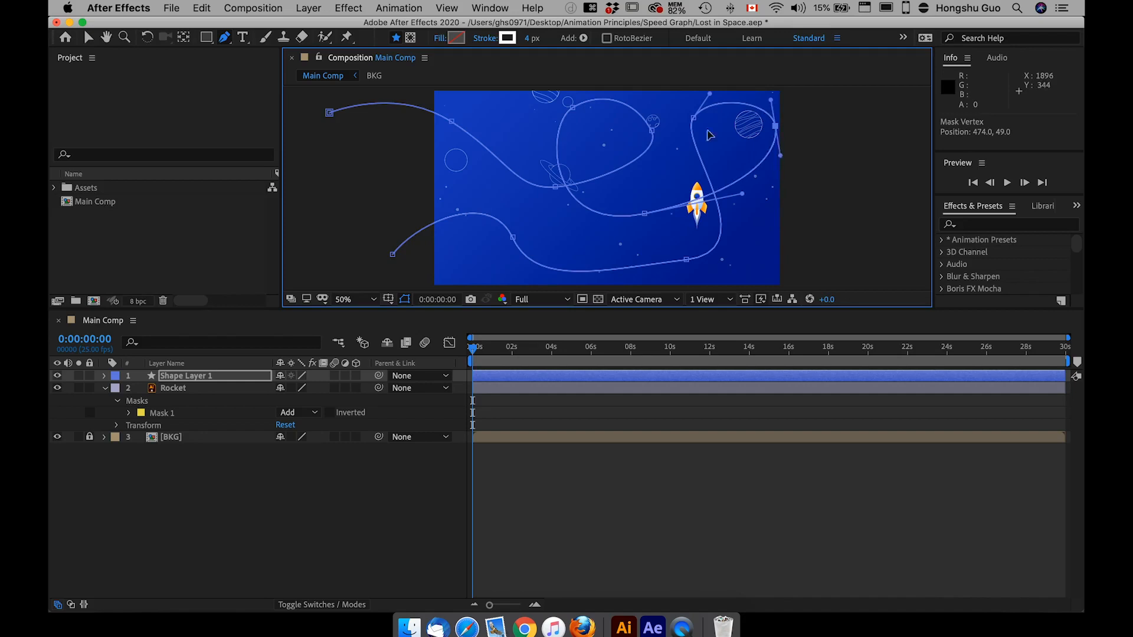
{"action": "left_click", "coordinate": [693, 118]}
{"action": "left_click_drag", "start_coordinate": [676, 143], "coordinate": [668, 156]}
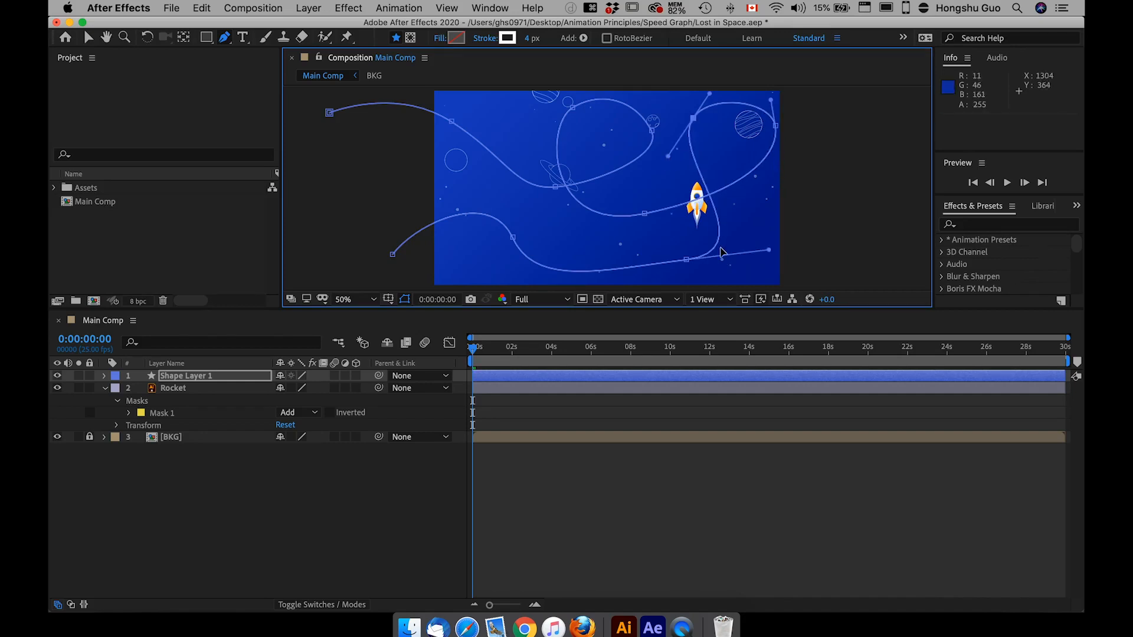
{"action": "left_click", "coordinate": [686, 260]}
{"action": "left_click_drag", "start_coordinate": [689, 262], "coordinate": [701, 268]}
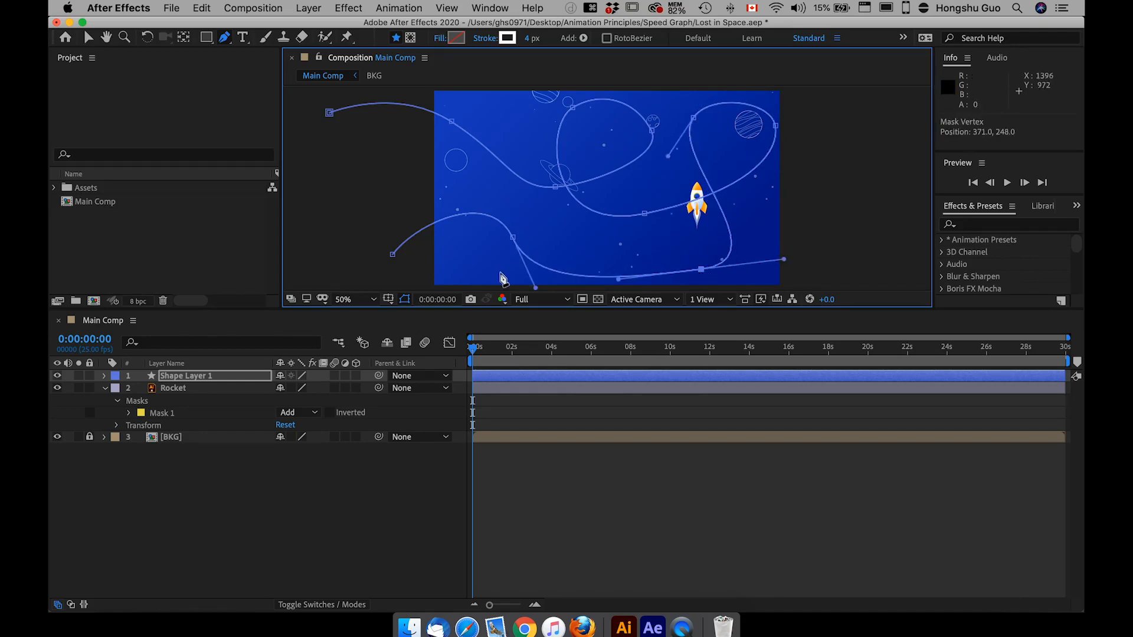
{"action": "left_click_drag", "start_coordinate": [511, 234], "coordinate": [519, 217]}
{"action": "left_click_drag", "start_coordinate": [544, 272], "coordinate": [554, 275]}
{"action": "left_click", "coordinate": [267, 479]}
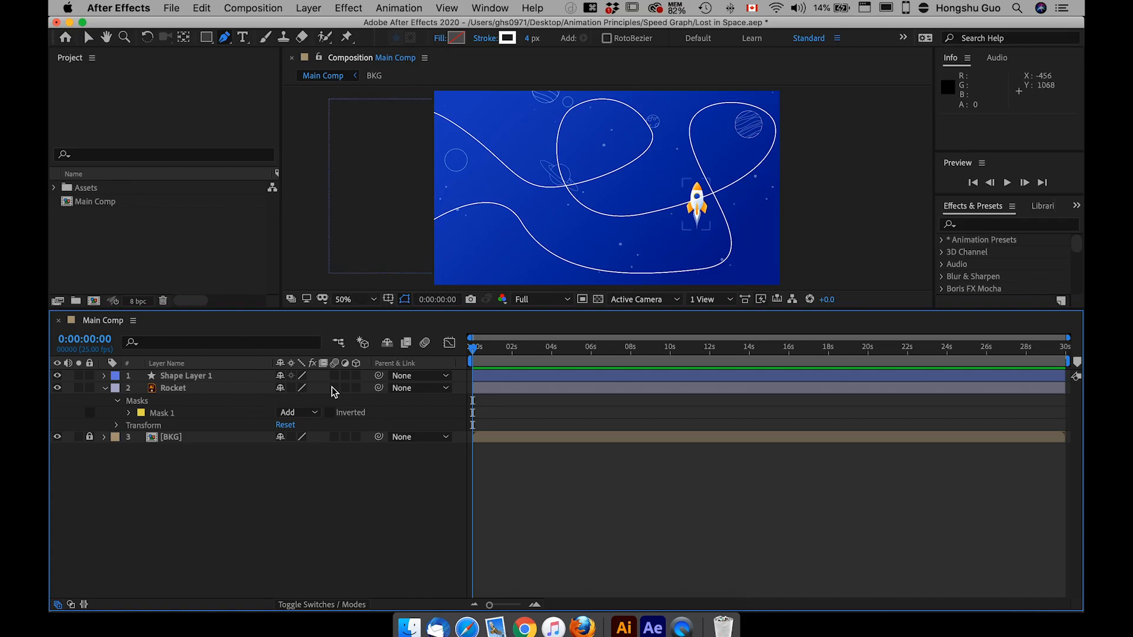
Lock the shape layer that holds the winding path.
{"action": "left_click", "coordinate": [180, 377]}
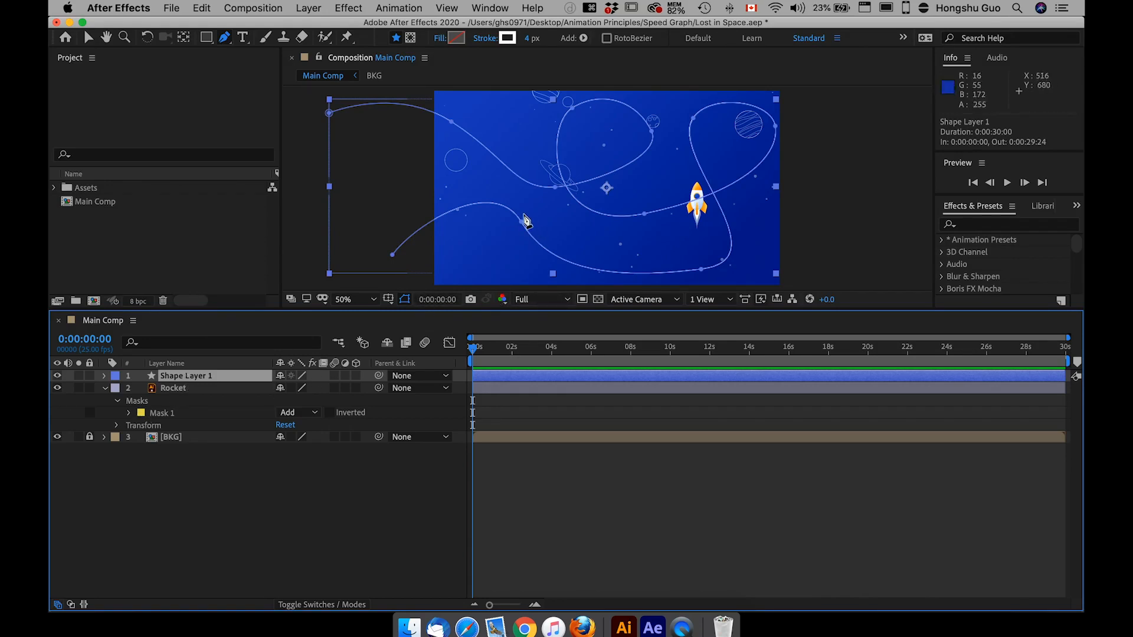
{"action": "left_click", "coordinate": [521, 221]}
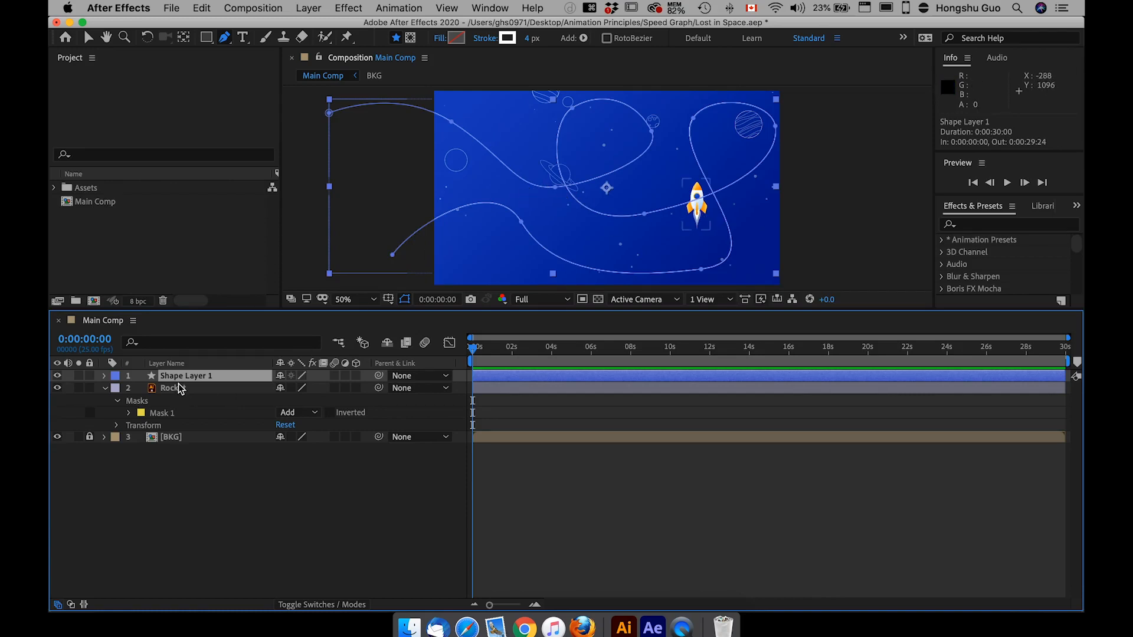
{"action": "left_click", "coordinate": [90, 376]}
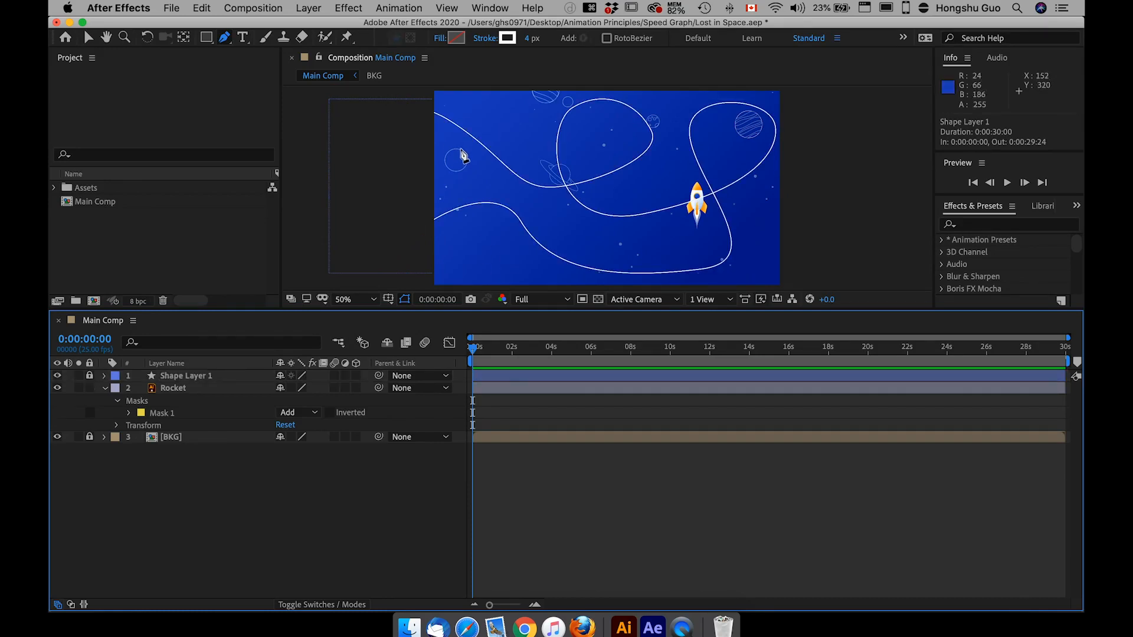
Trace the locked path's entry curve and first loop with the Pen tool on a new shape layer, using four anchor points.
{"action": "left_click_drag", "start_coordinate": [397, 109], "coordinate": [428, 108]}
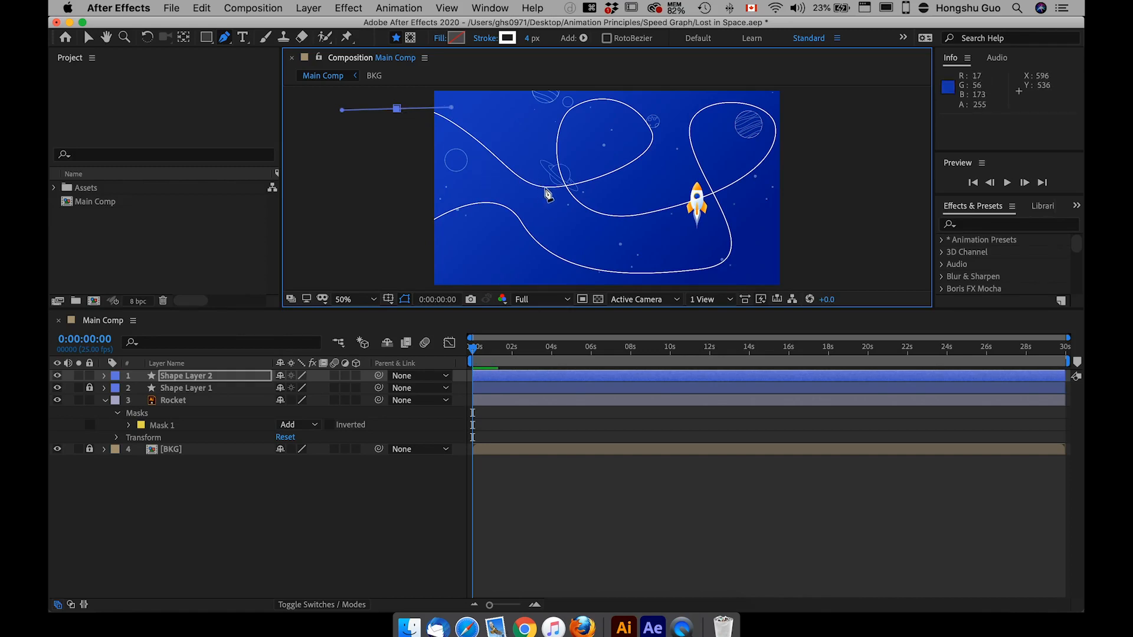
{"action": "mouse_move", "coordinate": [551, 187]}
{"action": "left_mouse_down"}
{"action": "mouse_move", "coordinate": [620, 183]}
{"action": "mouse_move", "coordinate": [554, 188]}
{"action": "left_mouse_up"}
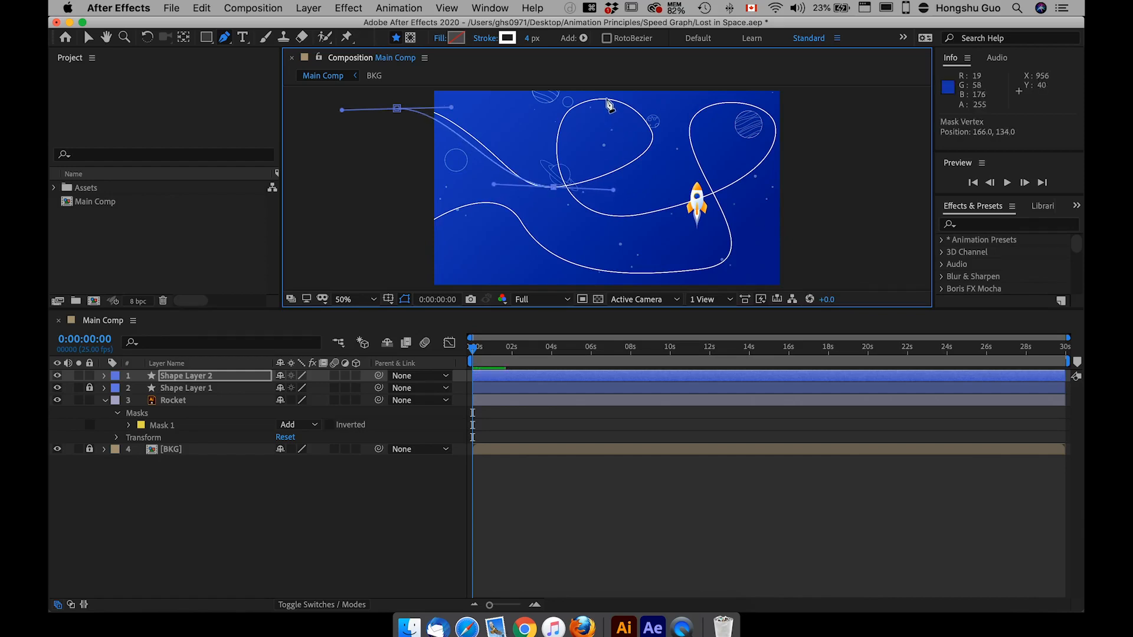
{"action": "left_click_drag", "start_coordinate": [606, 100], "coordinate": [504, 81]}
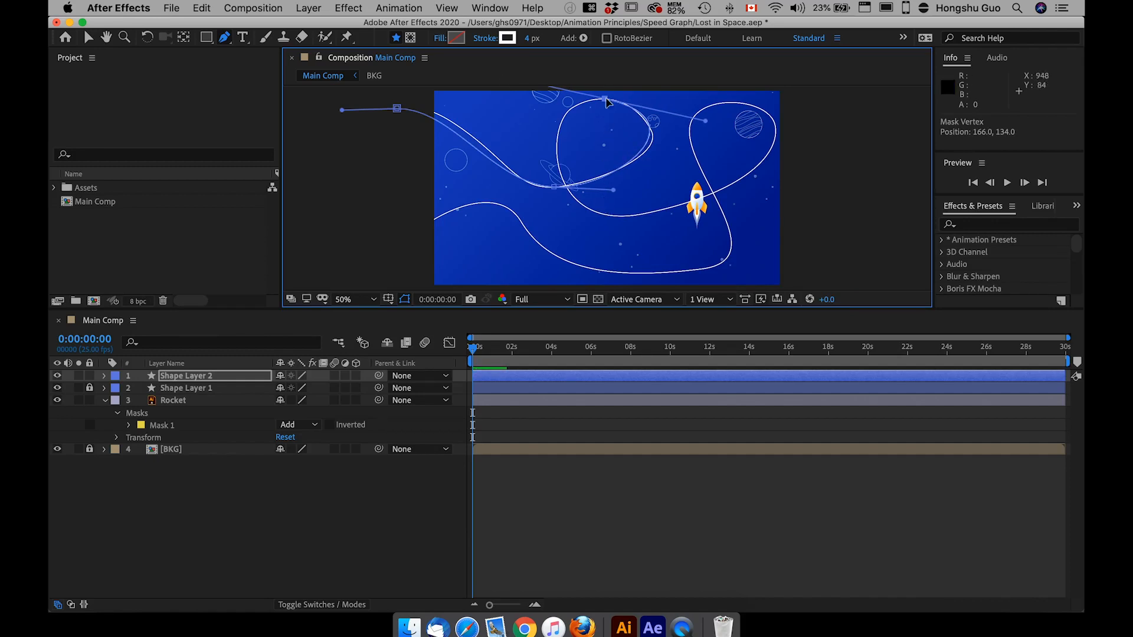
{"action": "left_click_drag", "start_coordinate": [617, 217], "coordinate": [687, 206]}
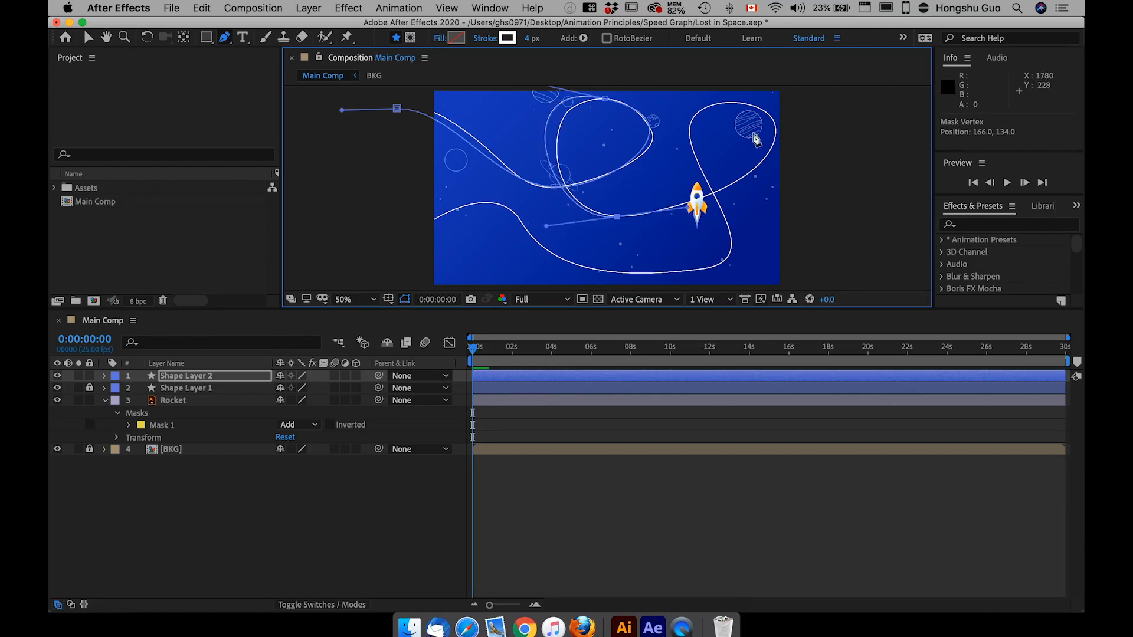
Continue the traced path through the second loop and onto the lower curve, adjusting the handles to match the locked path.
{"action": "left_click_drag", "start_coordinate": [736, 103], "coordinate": [593, 56]}
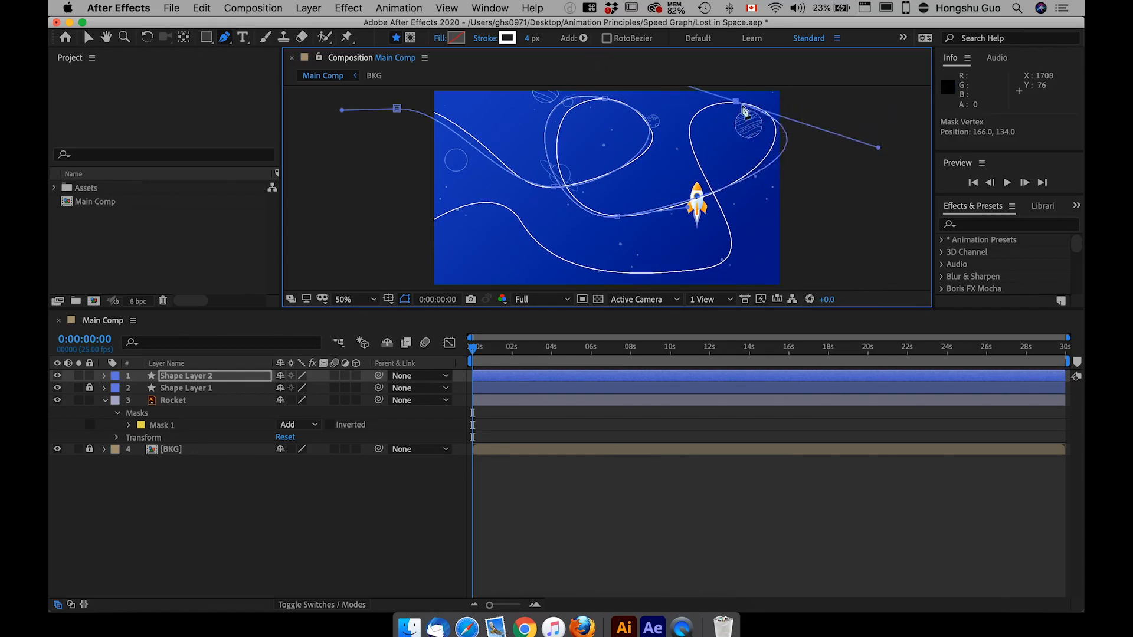
{"action": "left_click_drag", "start_coordinate": [878, 148], "coordinate": [846, 136]}
{"action": "left_click_drag", "start_coordinate": [687, 207], "coordinate": [699, 215]}
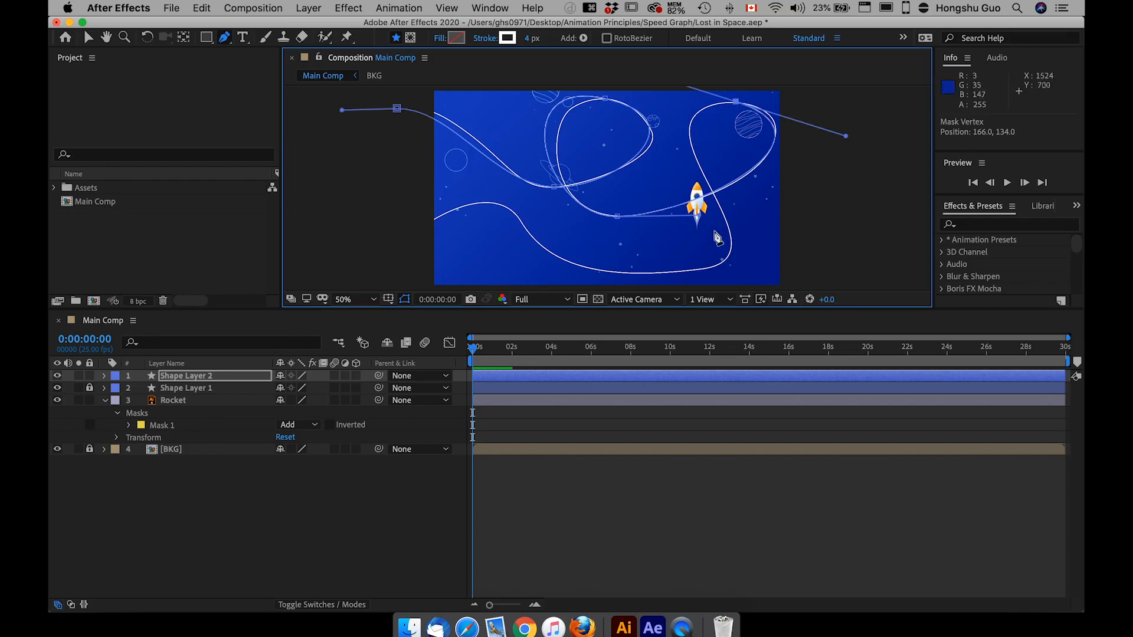
{"action": "left_click", "coordinate": [639, 274]}
{"action": "left_click_drag", "start_coordinate": [624, 276], "coordinate": [400, 262]}
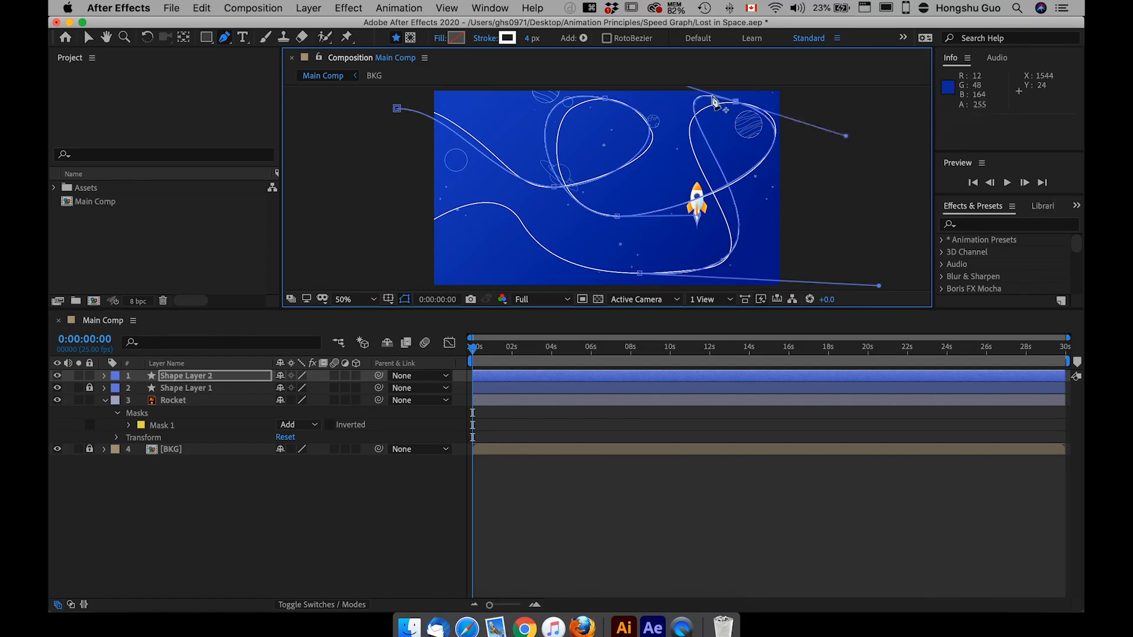
{"action": "left_click", "coordinate": [688, 89]}
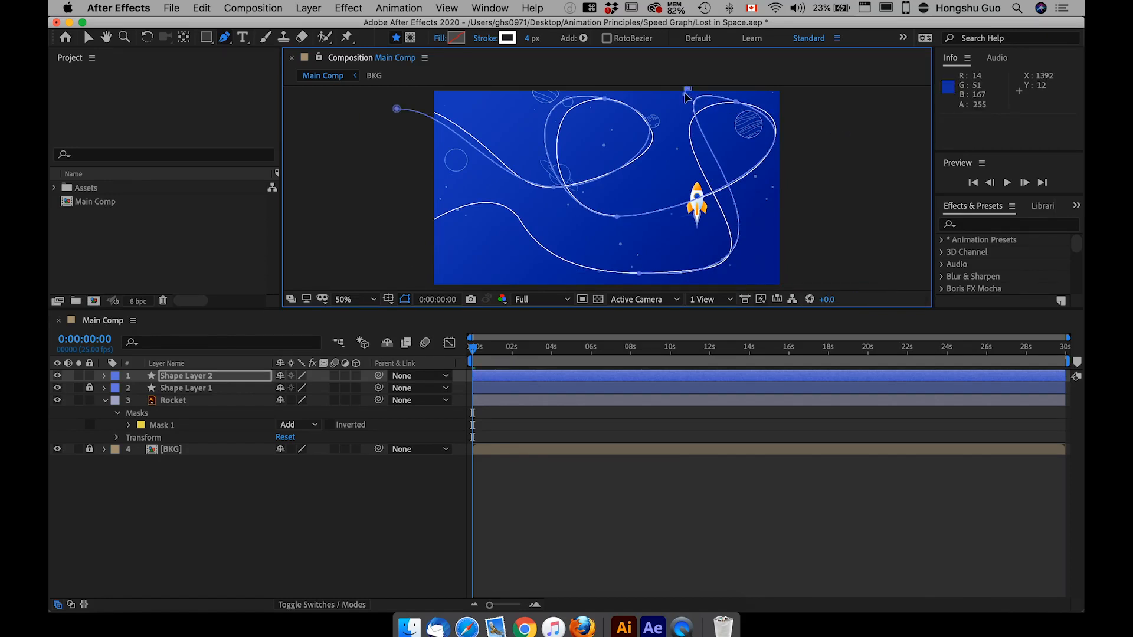
{"action": "key", "text": "super+z"}
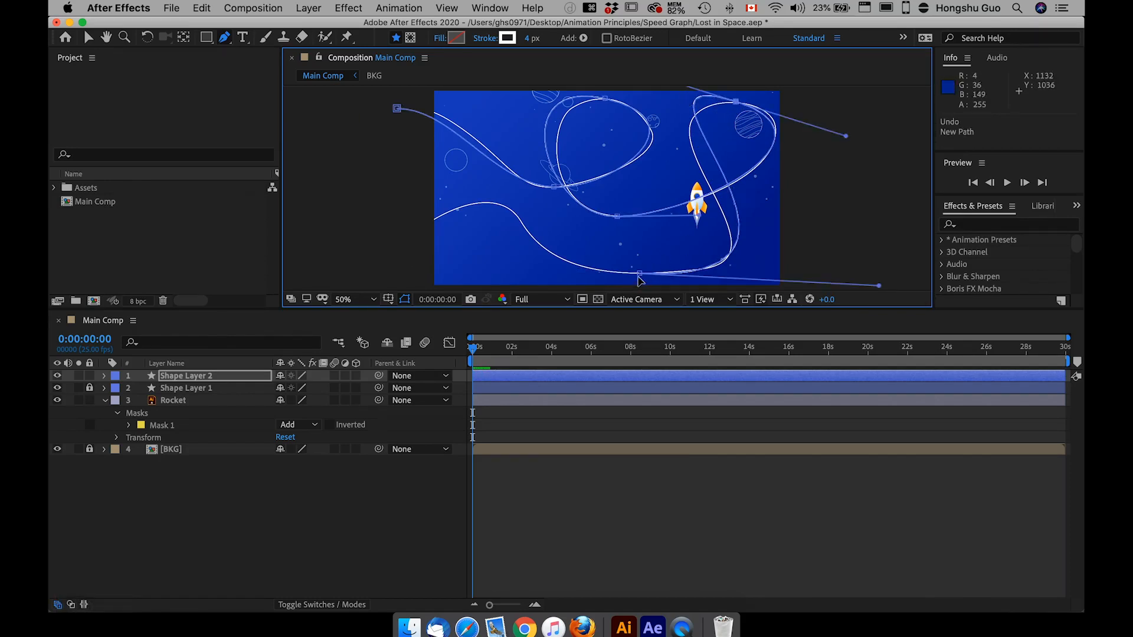
{"action": "left_click", "coordinate": [493, 205]}
{"action": "left_click_drag", "start_coordinate": [513, 210], "coordinate": [518, 208]}
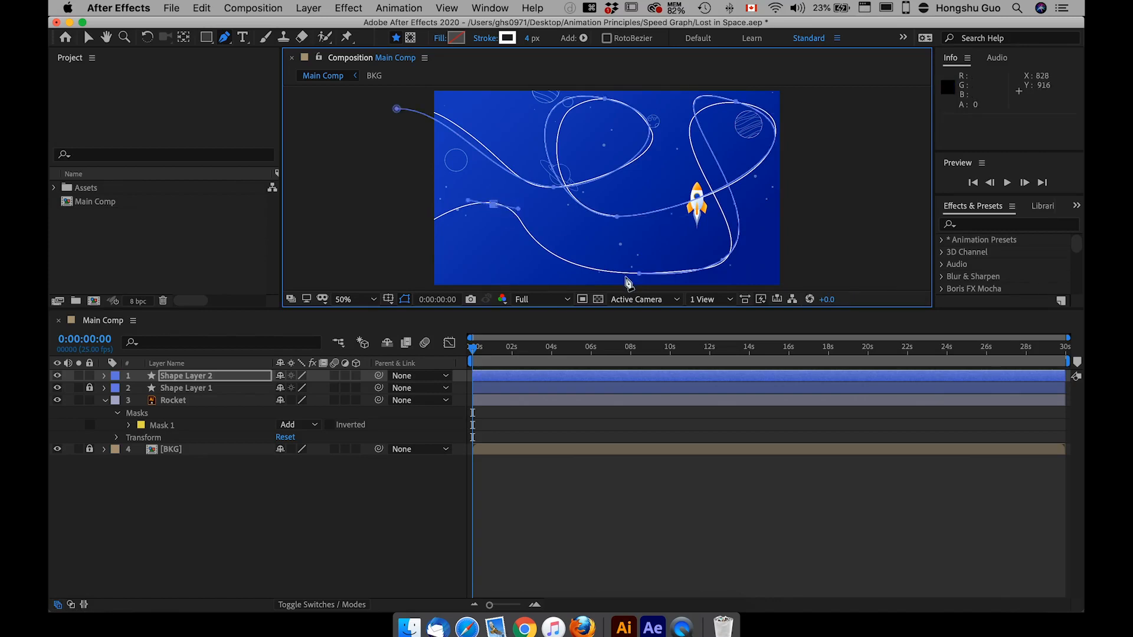
{"action": "key", "text": "super+z"}
{"action": "key", "text": "super+z"}
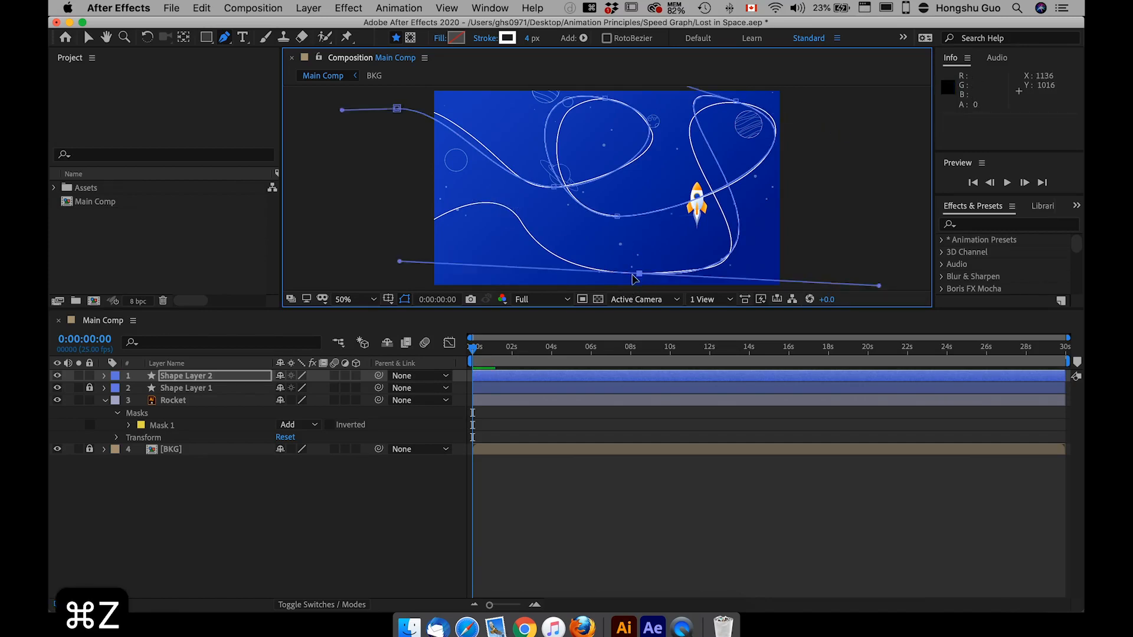
Extend the traced path with an anchor on the lower rise and an off-canvas endpoint, adjusting handles to follow the locked path.
{"action": "left_click_drag", "start_coordinate": [491, 205], "coordinate": [383, 187]}
{"action": "left_click_drag", "start_coordinate": [400, 262], "coordinate": [511, 275]}
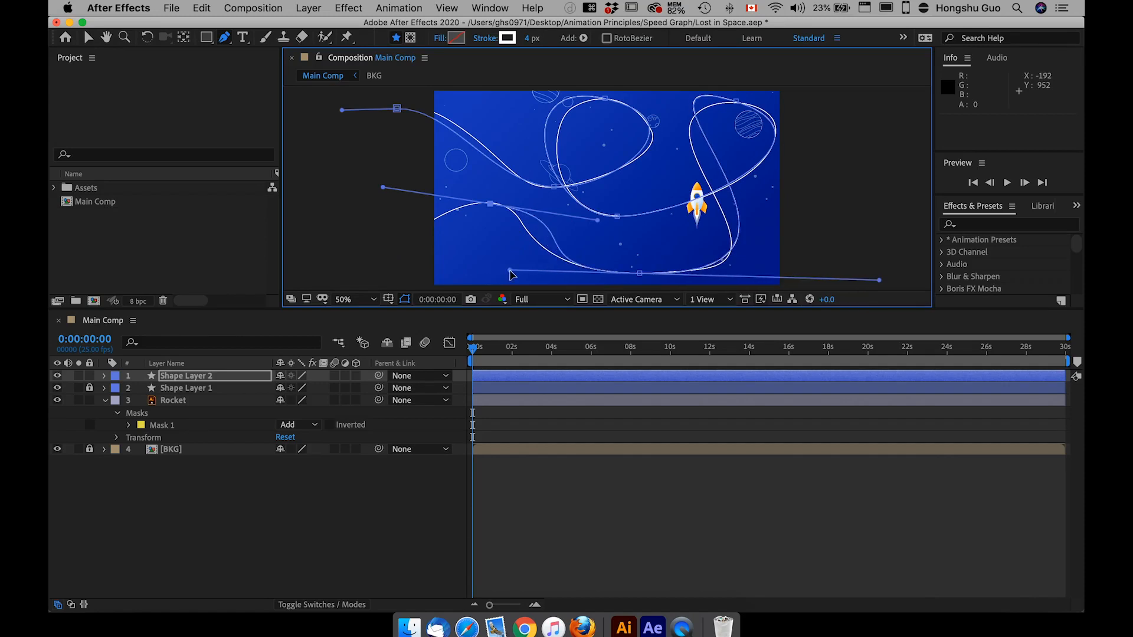
{"action": "left_click_drag", "start_coordinate": [490, 204], "coordinate": [496, 194]}
{"action": "left_click_drag", "start_coordinate": [571, 212], "coordinate": [565, 210]}
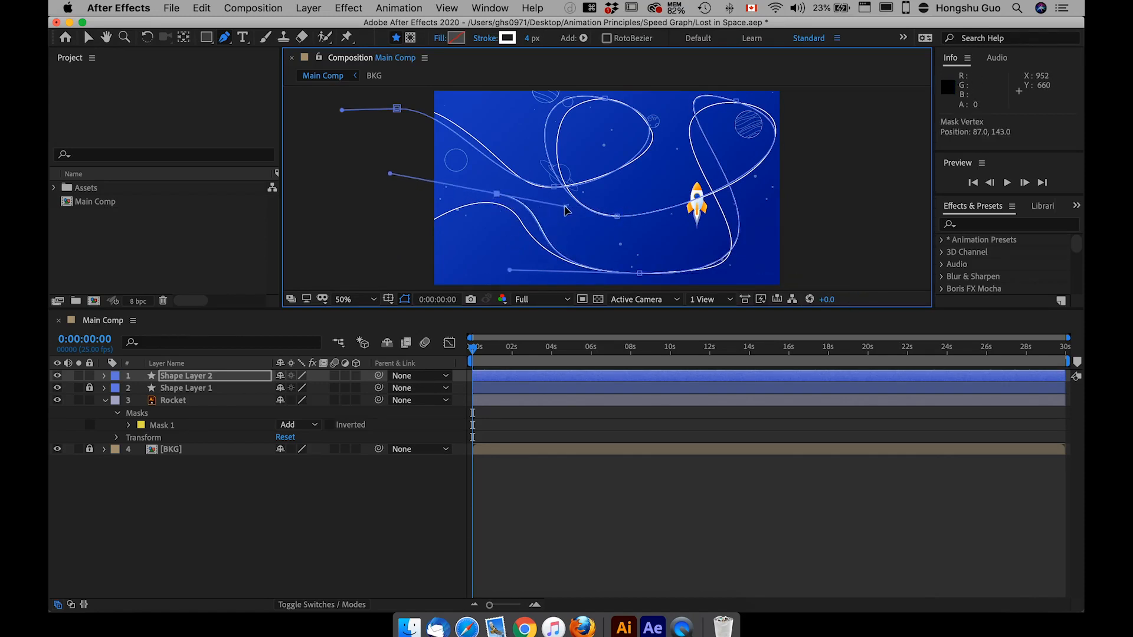
{"action": "left_click_drag", "start_coordinate": [361, 243], "coordinate": [349, 283]}
{"action": "left_click_drag", "start_coordinate": [498, 194], "coordinate": [501, 200]}
{"action": "left_click_drag", "start_coordinate": [393, 179], "coordinate": [421, 191]}
{"action": "left_click_drag", "start_coordinate": [555, 206], "coordinate": [493, 200]}
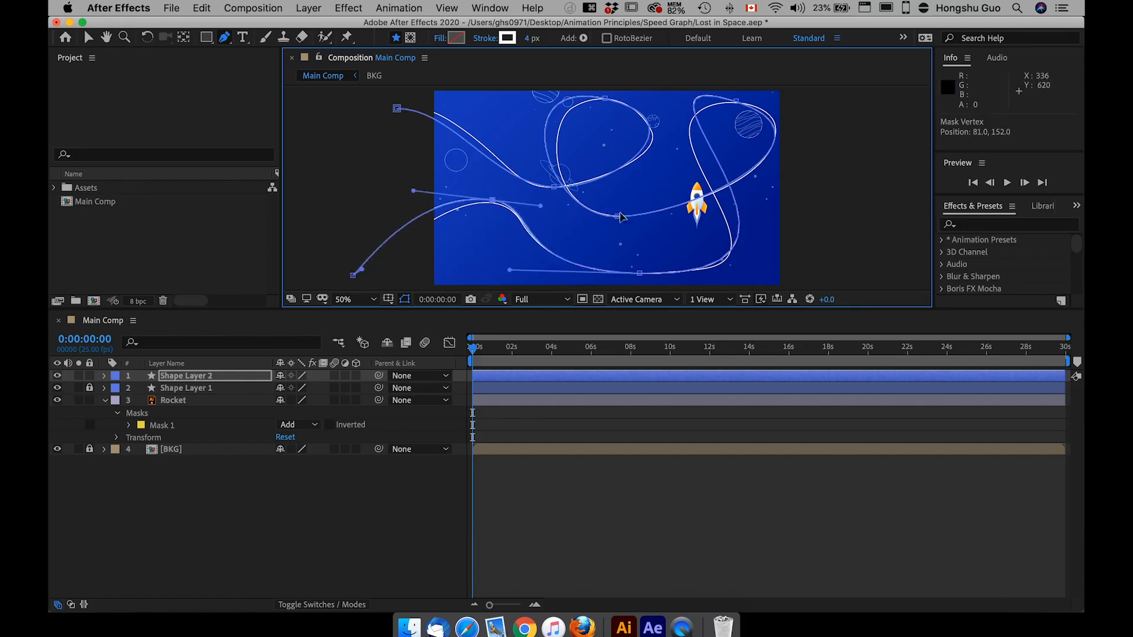
Reshape the traced path's second loop by moving its upper anchor and adjusting the handles there and on the lower curve.
{"action": "left_click", "coordinate": [736, 101]}
{"action": "left_click_drag", "start_coordinate": [880, 281], "coordinate": [843, 281]}
{"action": "left_click_drag", "start_coordinate": [736, 101], "coordinate": [741, 106]}
{"action": "left_click_drag", "start_coordinate": [848, 142], "coordinate": [844, 116]}
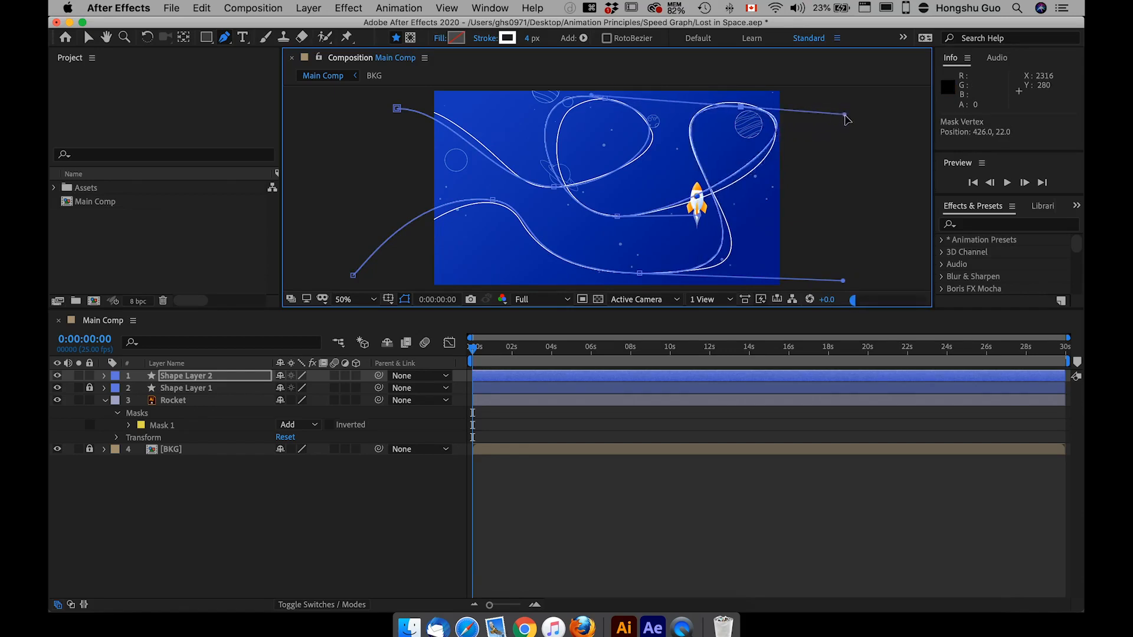
{"action": "left_click_drag", "start_coordinate": [605, 101], "coordinate": [602, 94]}
{"action": "left_click_drag", "start_coordinate": [843, 281], "coordinate": [854, 285]}
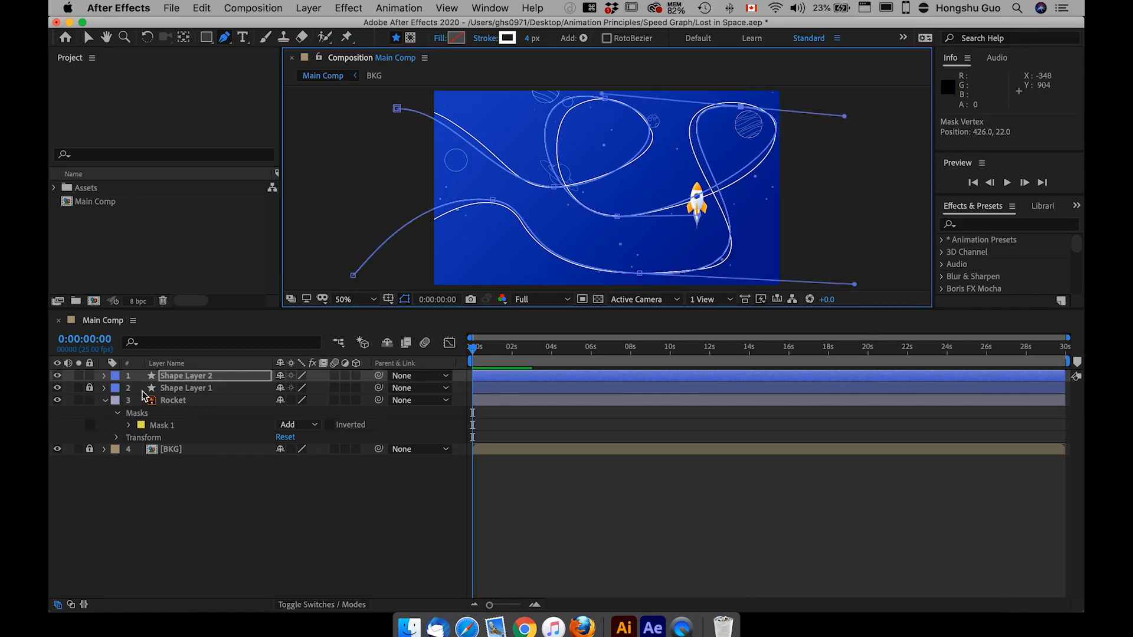
Delete Shape Layer 1 and refine the second loop and lower curve of the remaining path on Shape Layer 2.
{"action": "left_click", "coordinate": [206, 388]}
{"action": "key", "text": "BackSpace"}
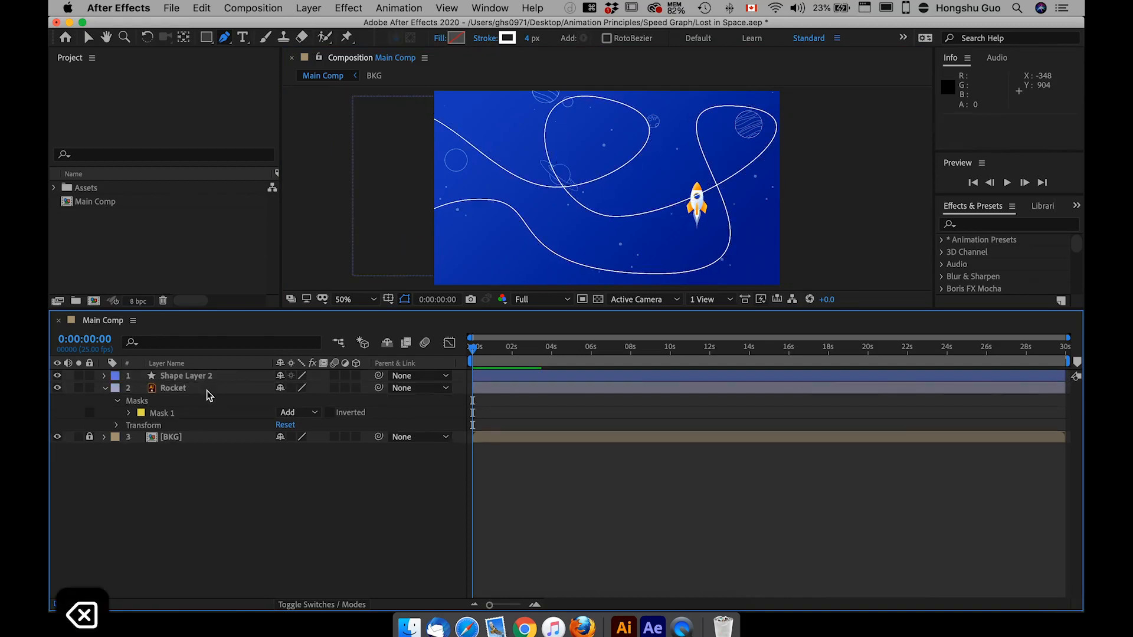
{"action": "left_click", "coordinate": [254, 377]}
{"action": "left_click_drag", "start_coordinate": [743, 105], "coordinate": [731, 108]}
{"action": "mouse_move", "coordinate": [553, 90]}
{"action": "left_mouse_down"}
{"action": "mouse_move", "coordinate": [543, 114]}
{"action": "mouse_move", "coordinate": [549, 93]}
{"action": "left_mouse_up"}
{"action": "left_click_drag", "start_coordinate": [798, 112], "coordinate": [797, 112]}
{"action": "left_click", "coordinate": [397, 474]}
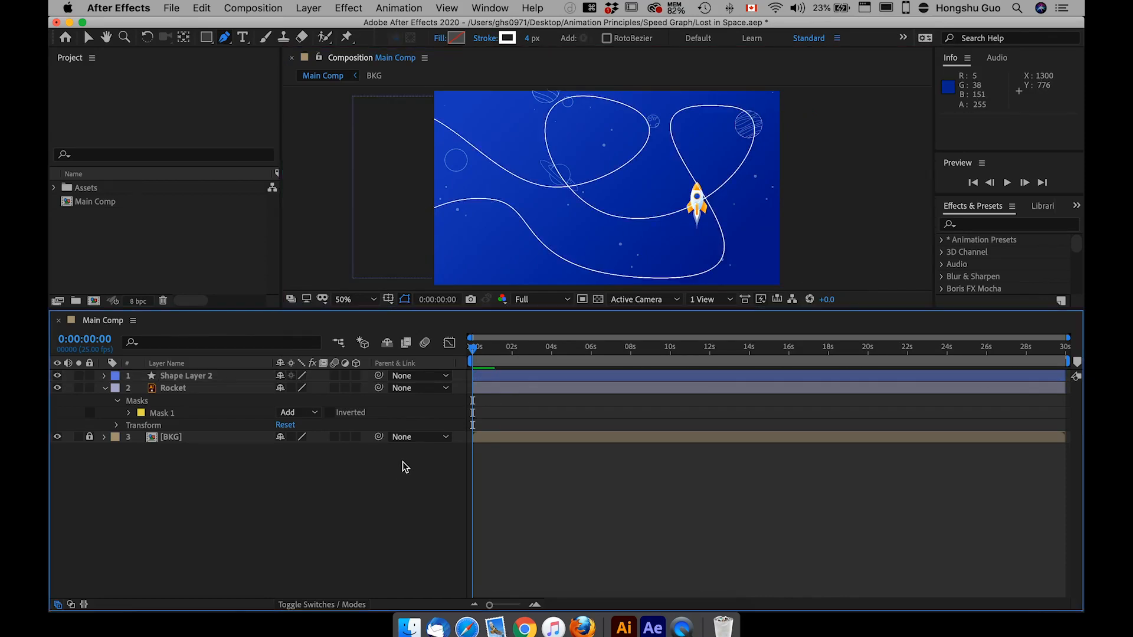
Enable keyframing on the Path property of Shape Layer 2's Path 1 and copy its keyframe at 0:00:00:00.
{"action": "left_click", "coordinate": [186, 376]}
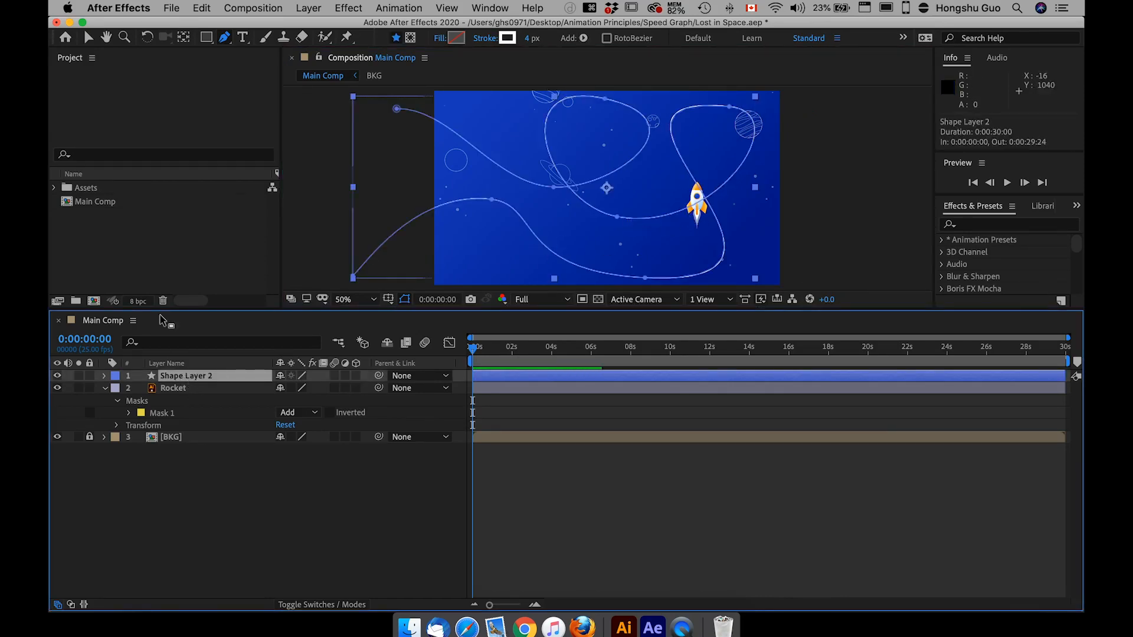
{"action": "left_click", "coordinate": [105, 376]}
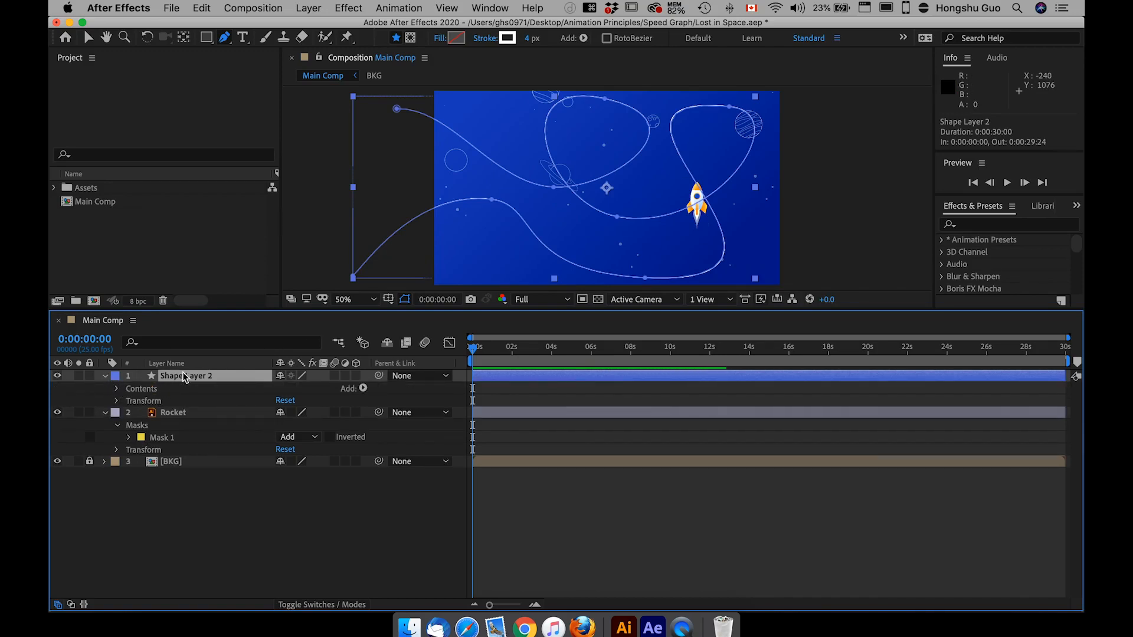
{"action": "left_click", "coordinate": [117, 389]}
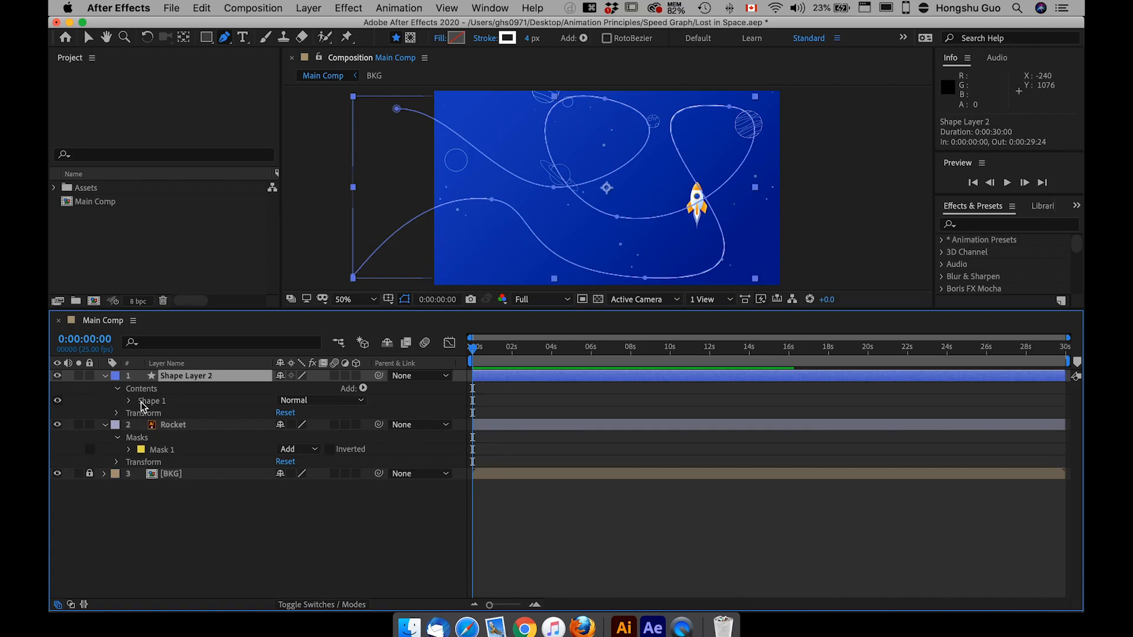
{"action": "left_click", "coordinate": [129, 402]}
{"action": "left_click", "coordinate": [142, 413]}
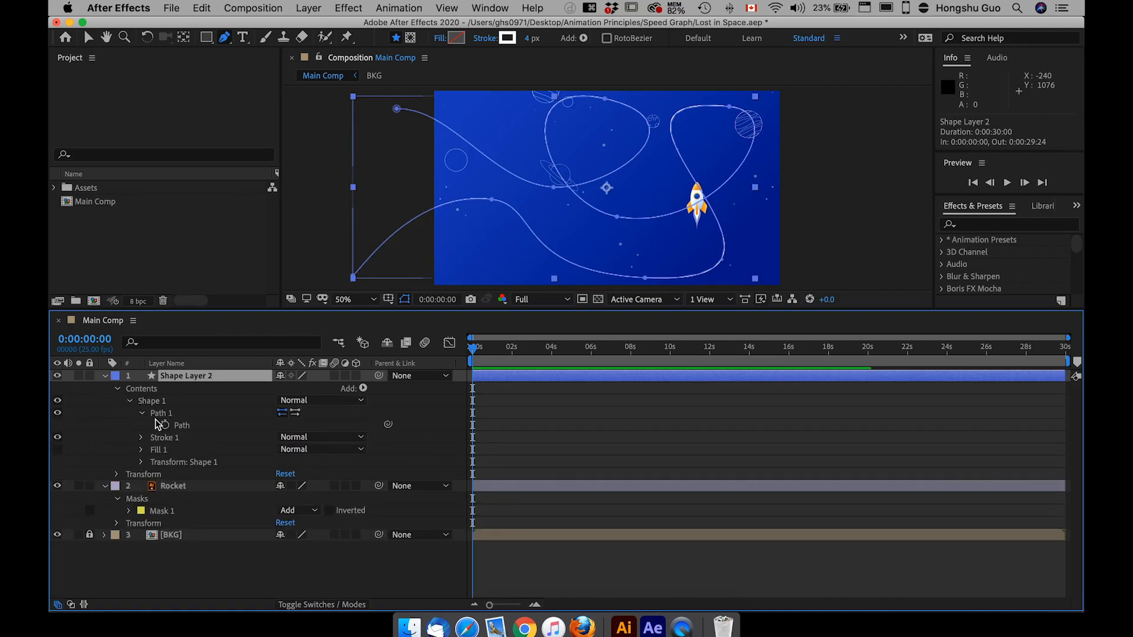
{"action": "left_click", "coordinate": [166, 425]}
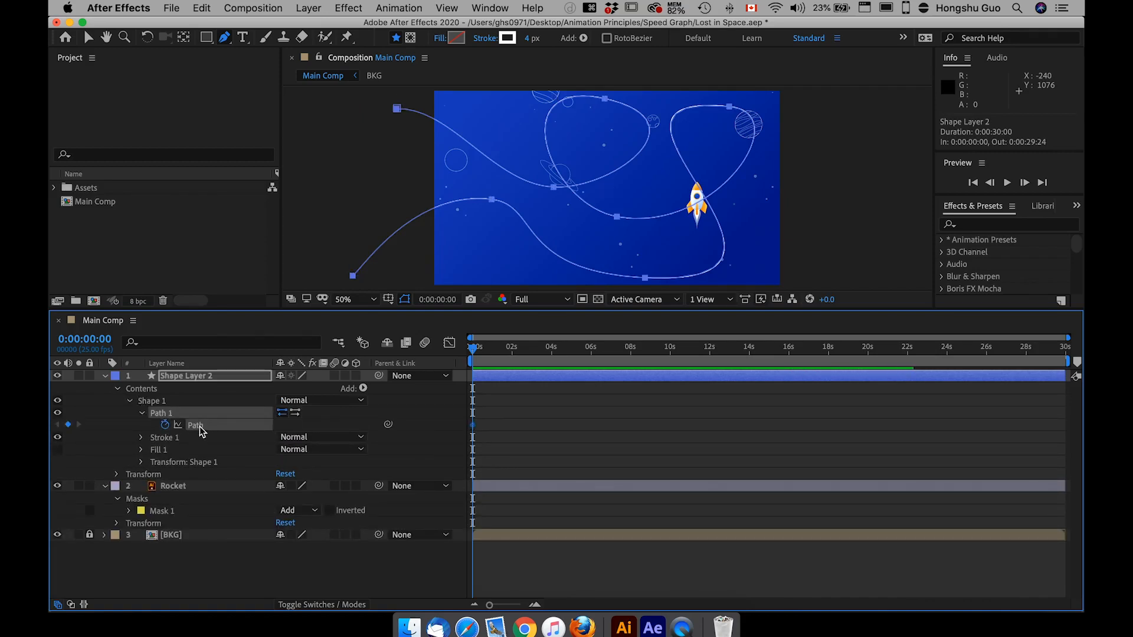
{"action": "left_click", "coordinate": [550, 433]}
{"action": "left_click_drag", "start_coordinate": [495, 413], "coordinate": [456, 433]}
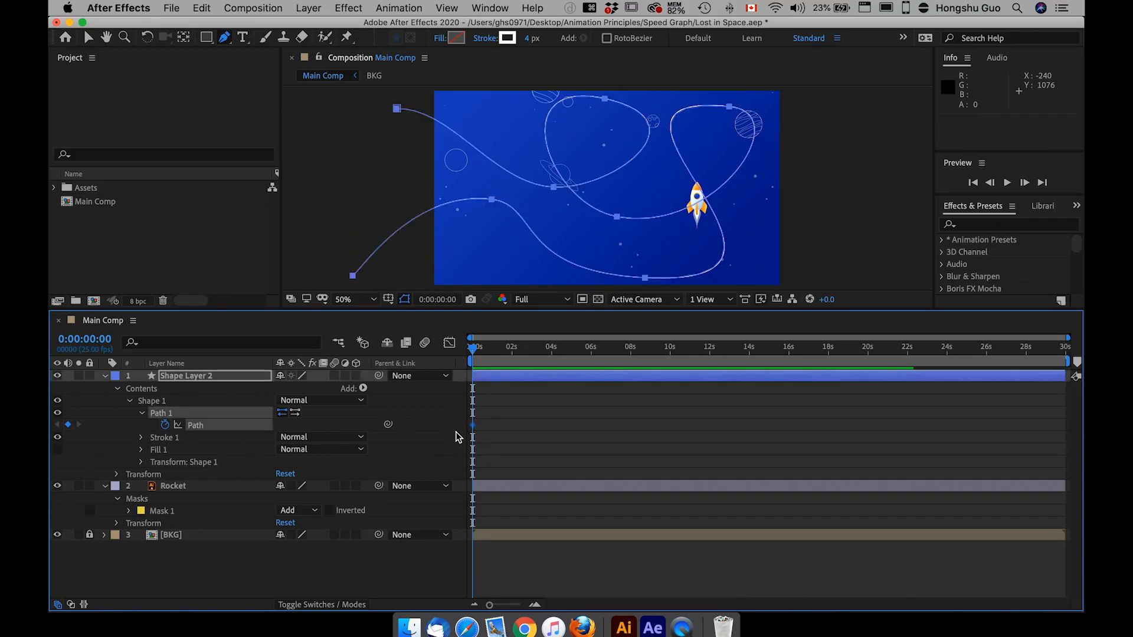
{"action": "key", "text": "super+c"}
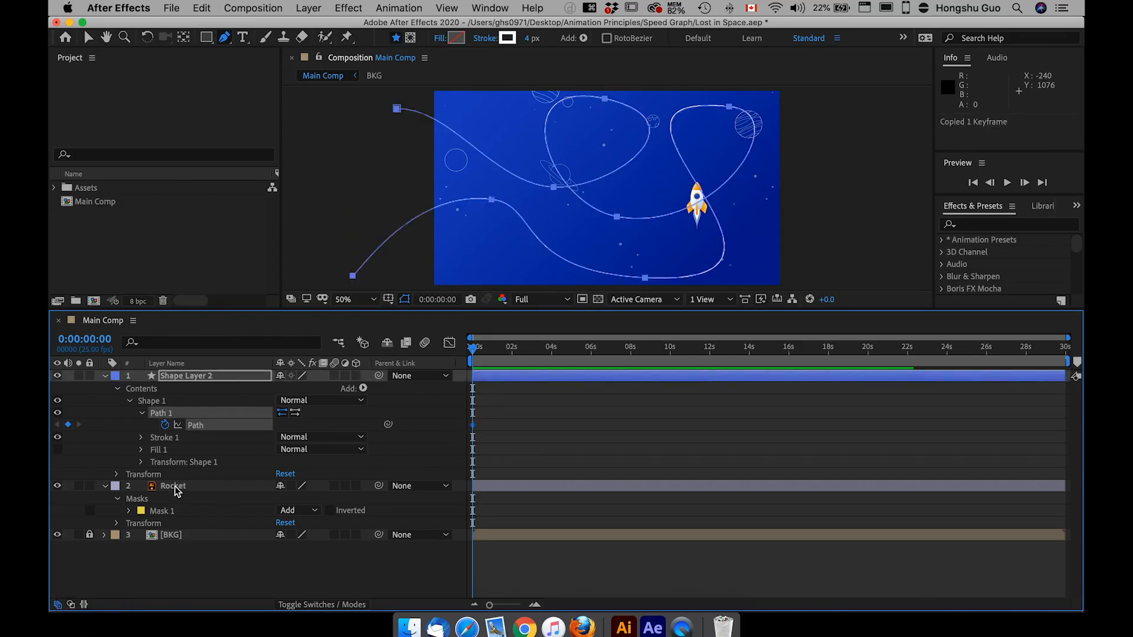
Paste the copied path keyframe into the Rocket layer's Position property.
{"action": "left_click", "coordinate": [174, 487]}
{"action": "left_click", "coordinate": [104, 487]}
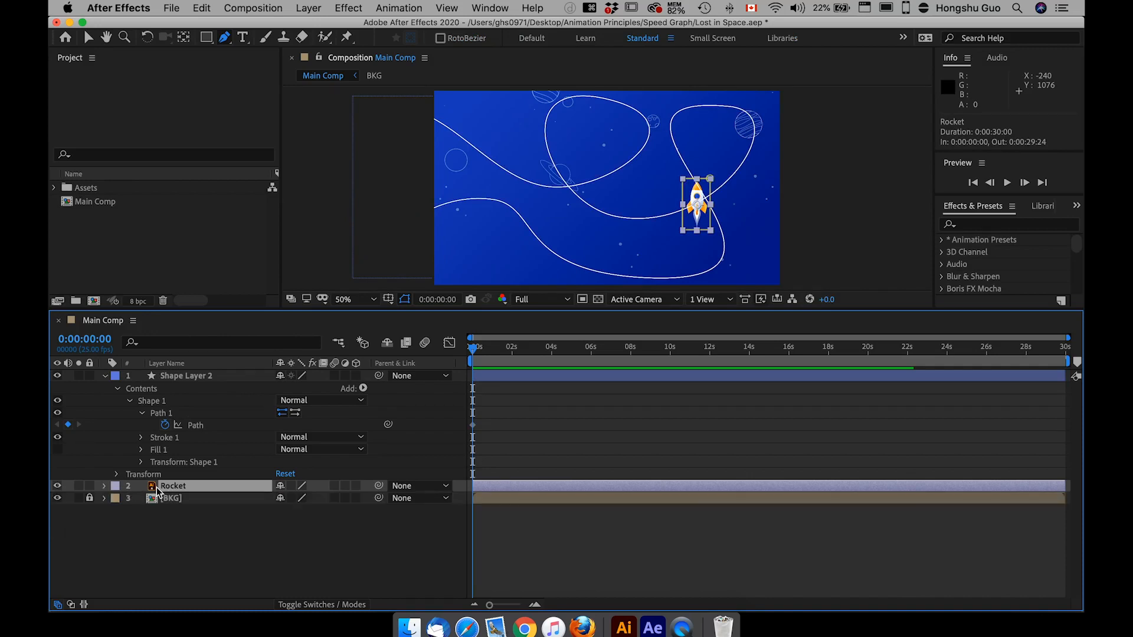
{"action": "key", "text": "p"}
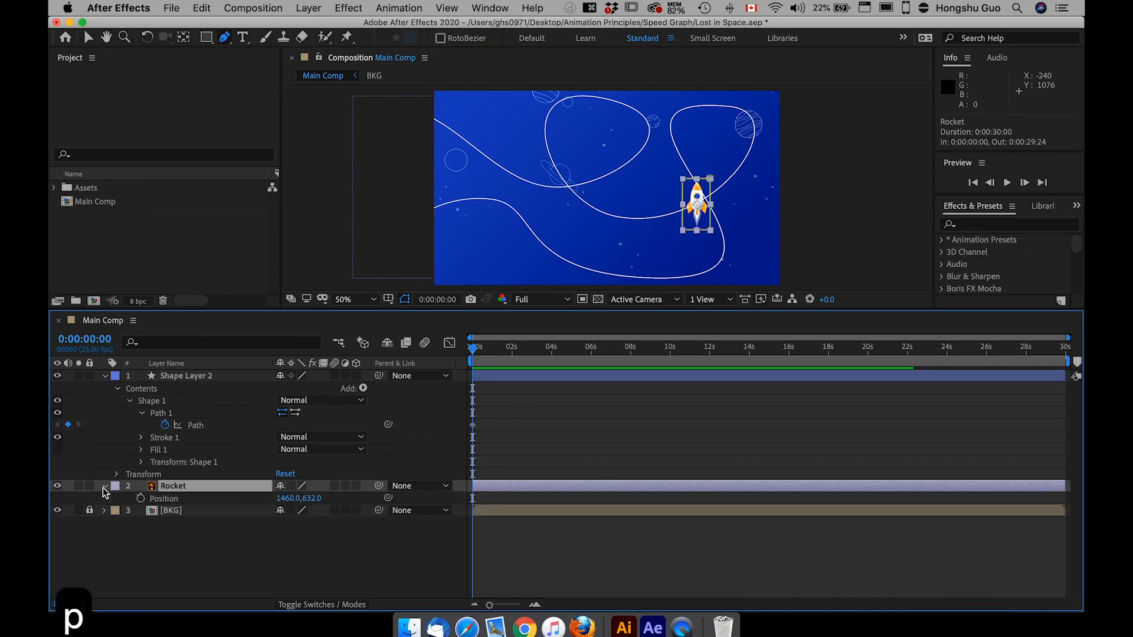
{"action": "left_click", "coordinate": [165, 499]}
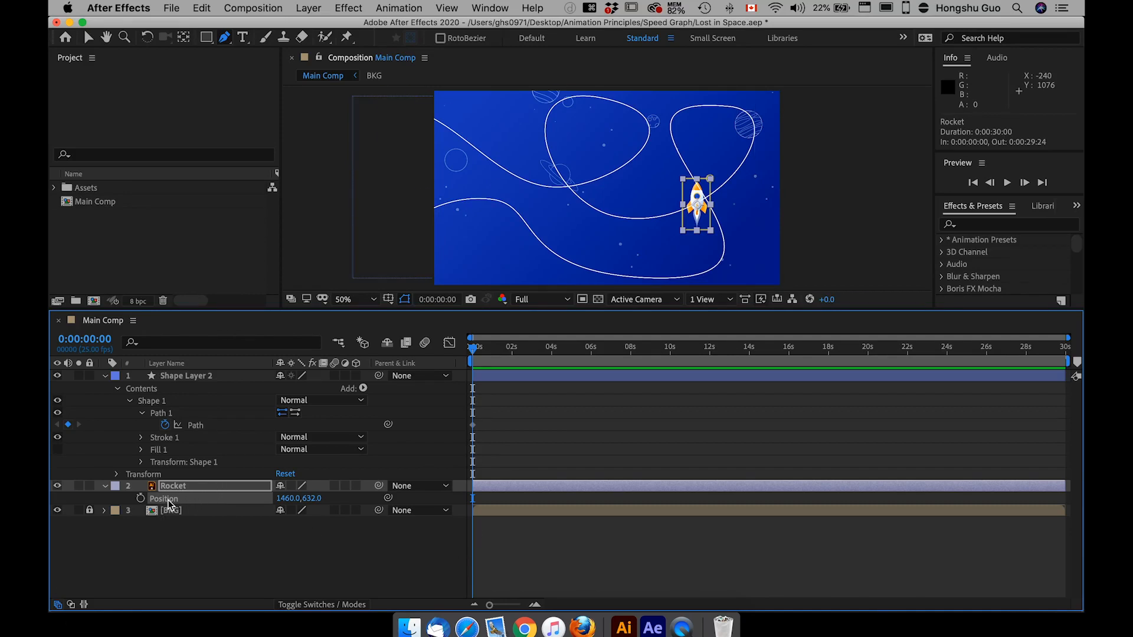
{"action": "key", "text": "super+v"}
{"action": "left_click", "coordinate": [564, 445]}
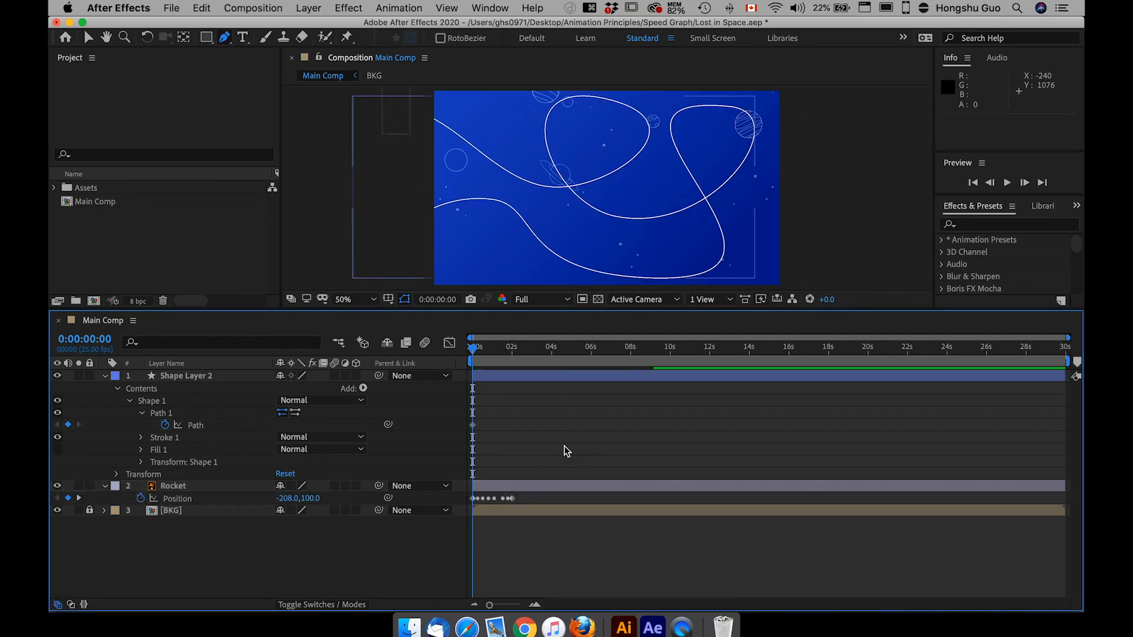
Hide Shape Layer 2 and preview the rocket's motion along the pasted path.
{"action": "left_click", "coordinate": [139, 377]}
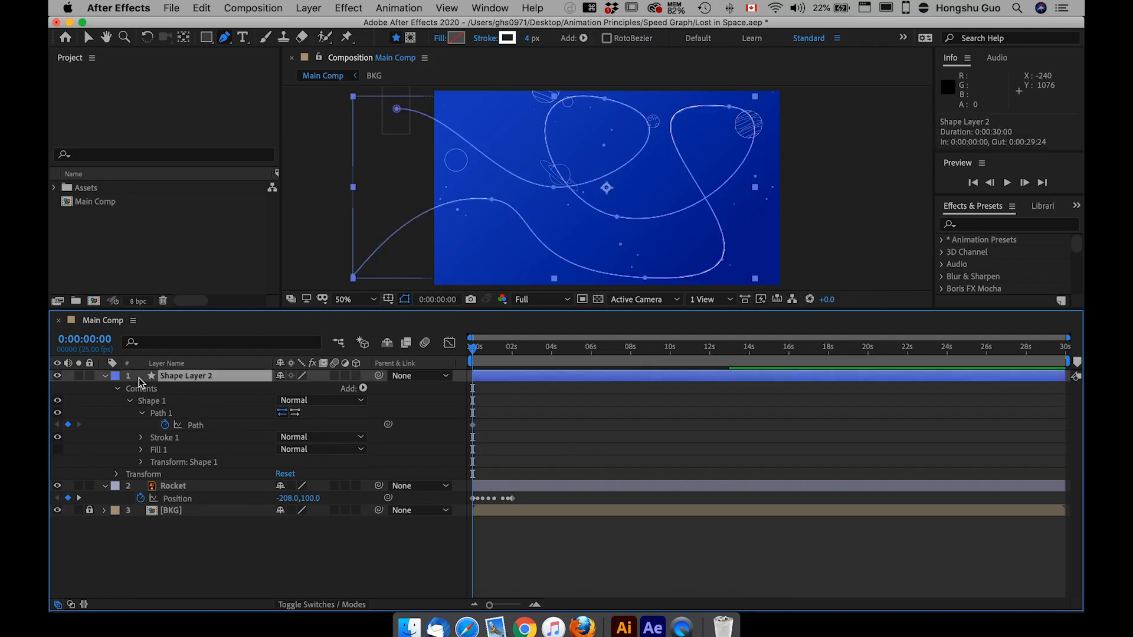
{"action": "left_click", "coordinate": [57, 376]}
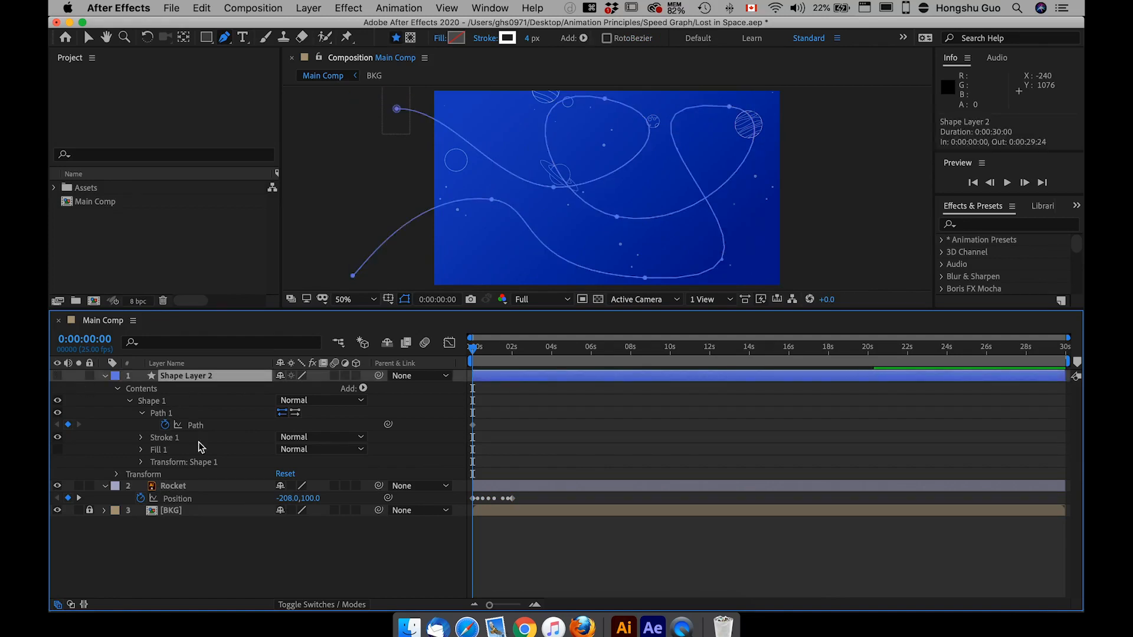
{"action": "left_click", "coordinate": [323, 552]}
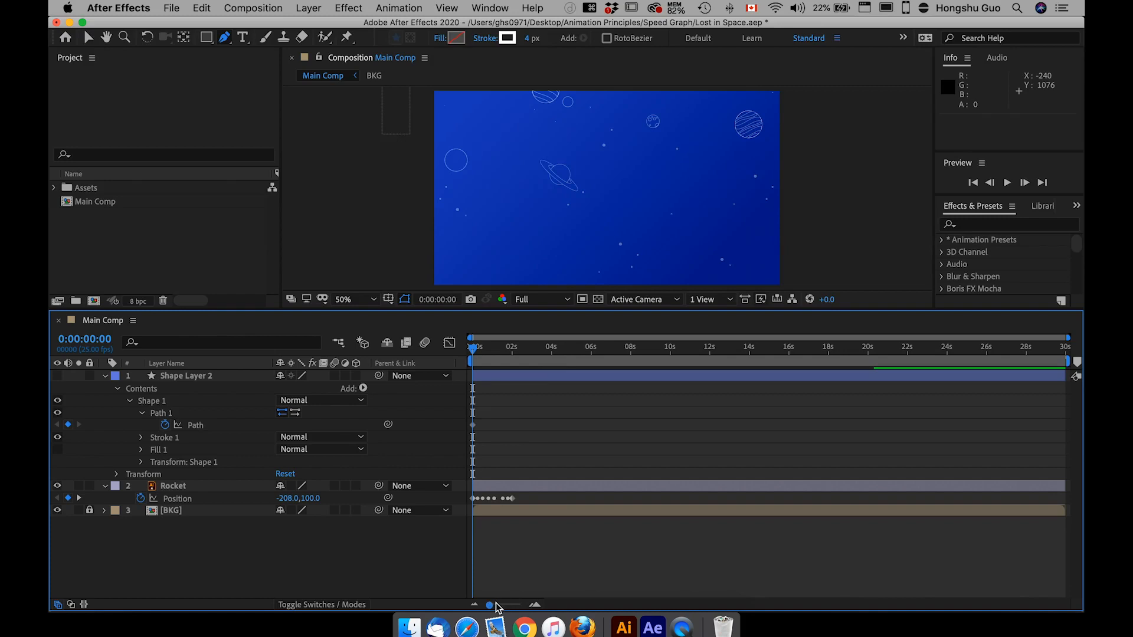
{"action": "left_click_drag", "start_coordinate": [496, 606], "coordinate": [506, 606]}
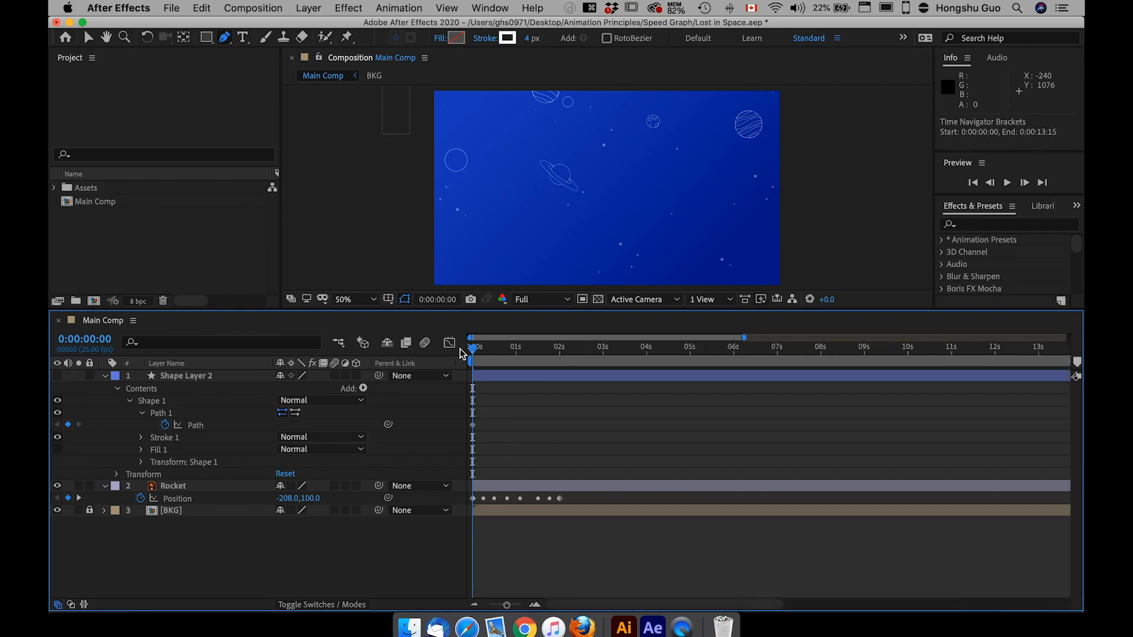
{"action": "key", "text": "space"}
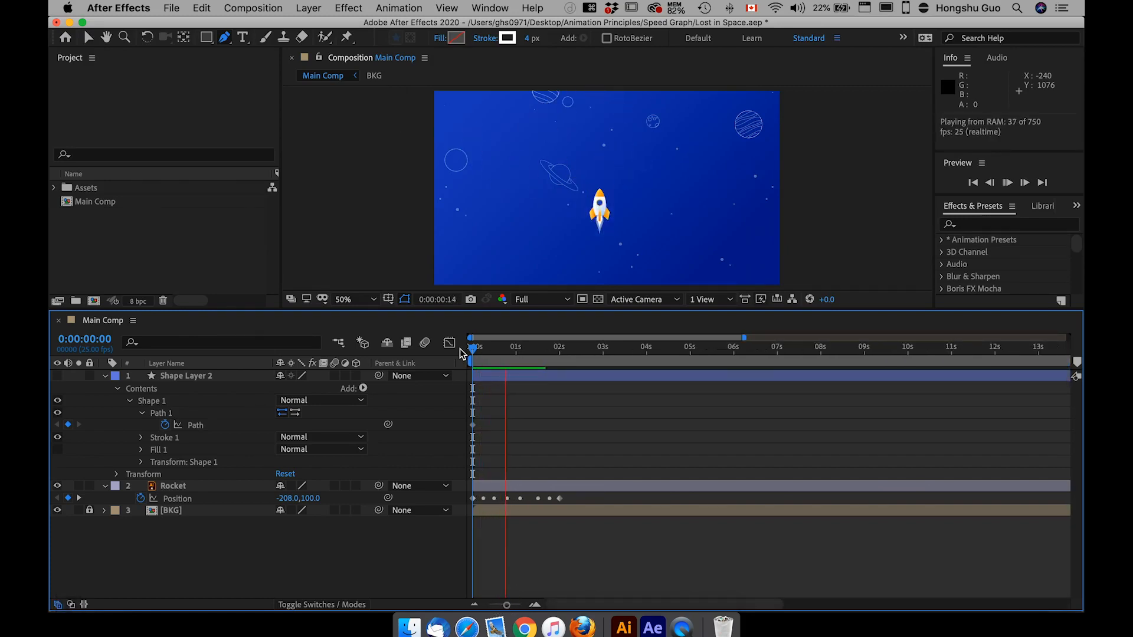
{"action": "key", "text": "space"}
Move the rocket's last Position keyframe to 0:00:03:00 and preview the slower flight from the start.
{"action": "left_click", "coordinate": [544, 348]}
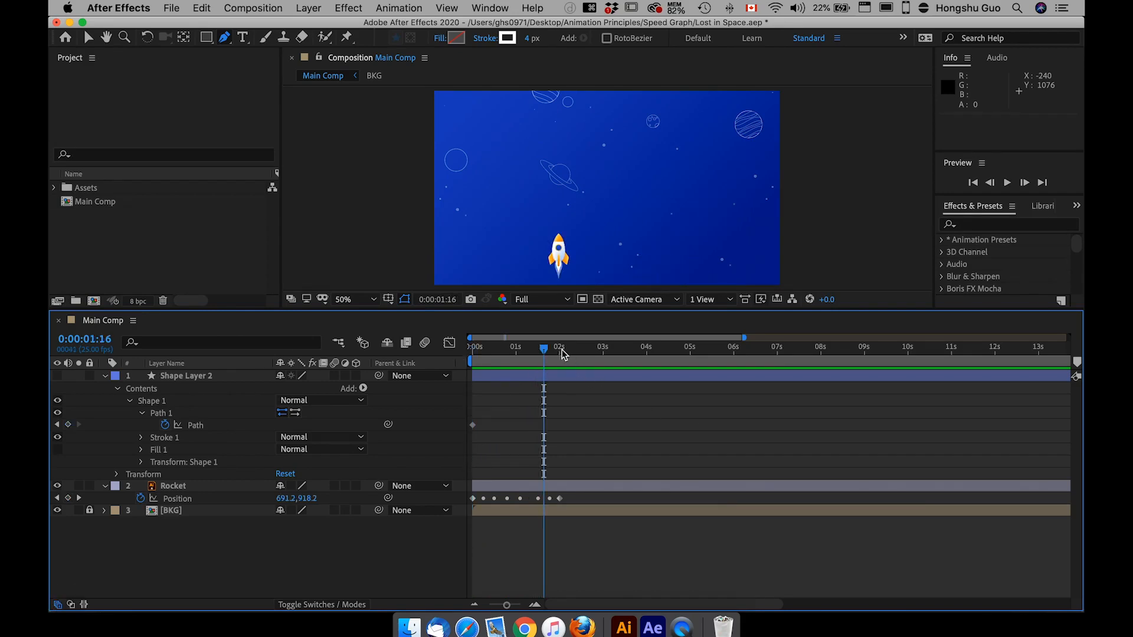
{"action": "left_click_drag", "start_coordinate": [562, 352], "coordinate": [604, 351]}
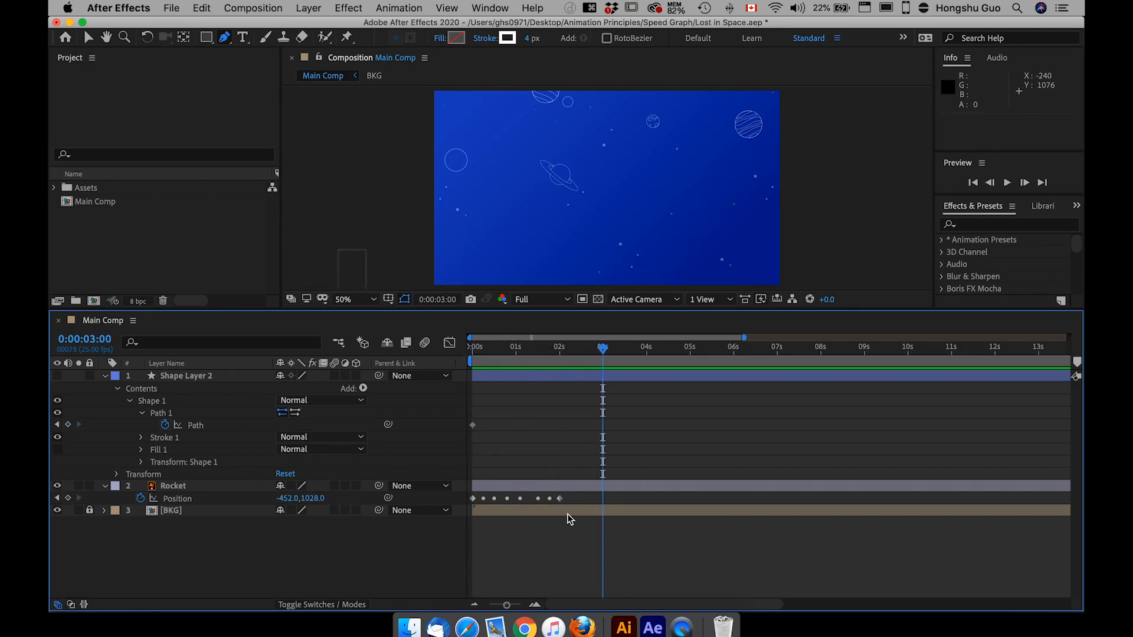
{"action": "left_click_drag", "start_coordinate": [559, 498], "coordinate": [603, 501]}
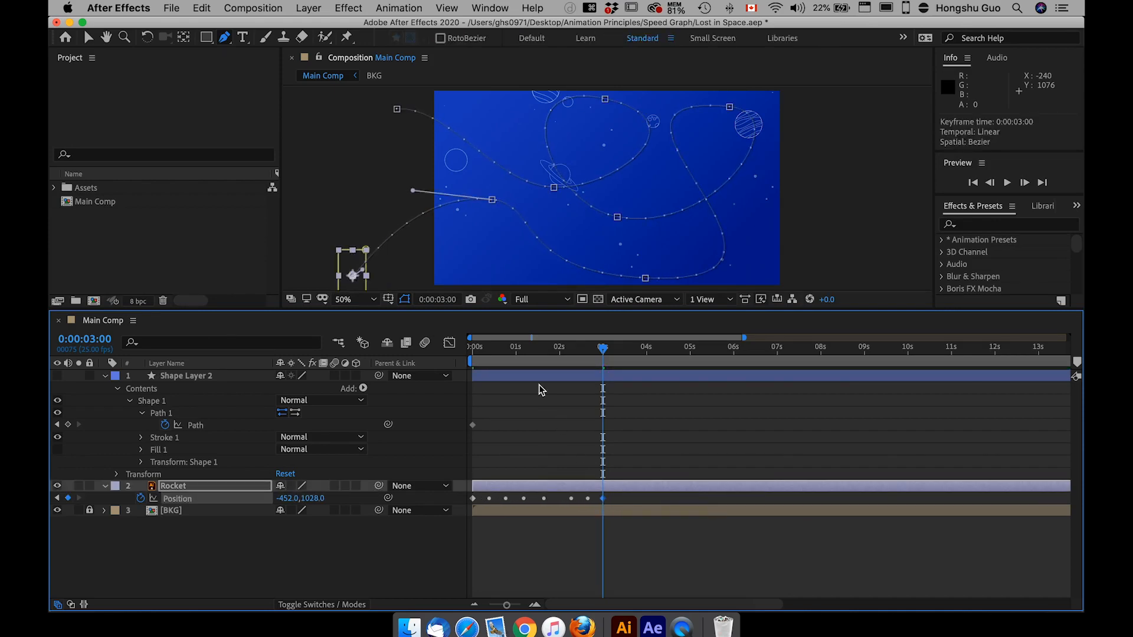
{"action": "left_click_drag", "start_coordinate": [476, 350], "coordinate": [462, 352]}
{"action": "key", "text": "space"}
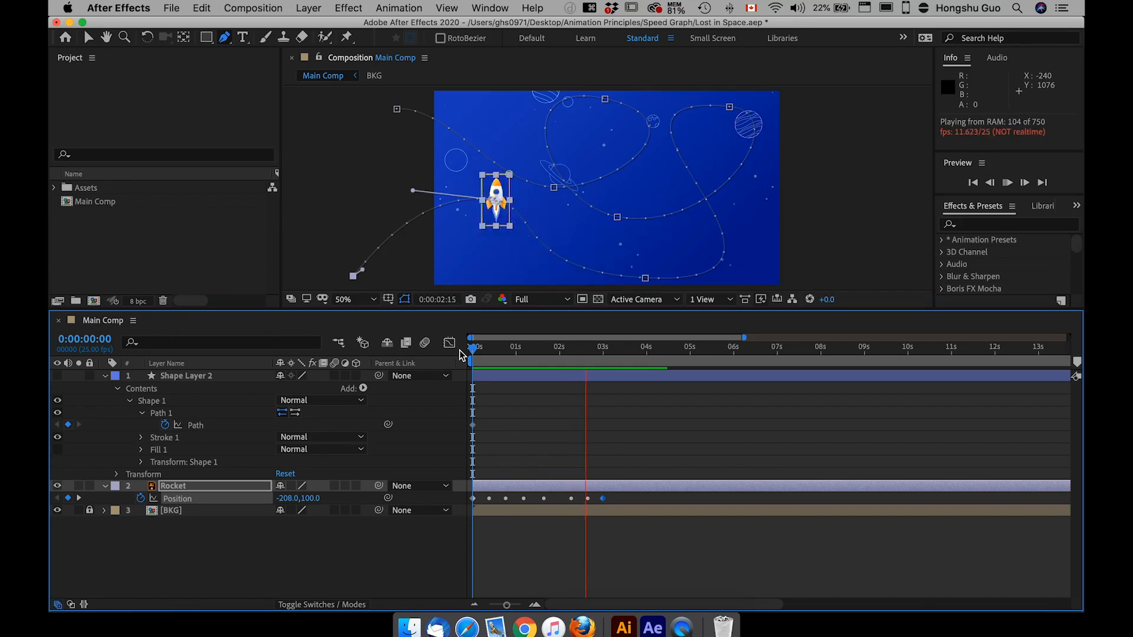
{"action": "key", "text": "space"}
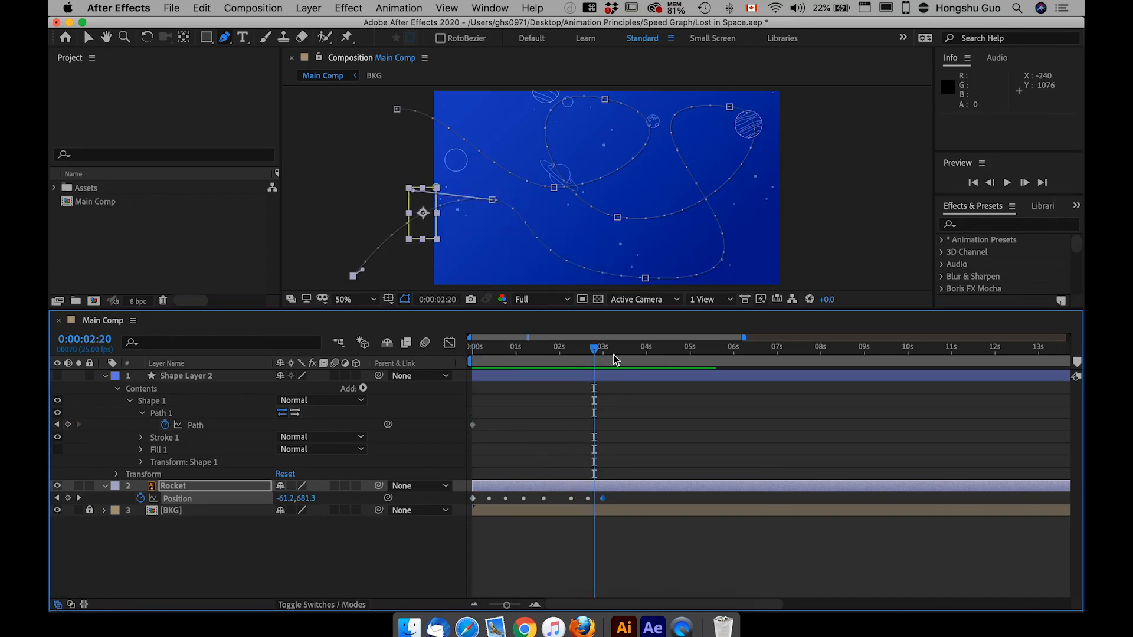
Set the end of the work area at 0:00:03:04 and deselect the Rocket layer.
{"action": "left_click", "coordinate": [610, 352]}
{"action": "key", "text": "n"}
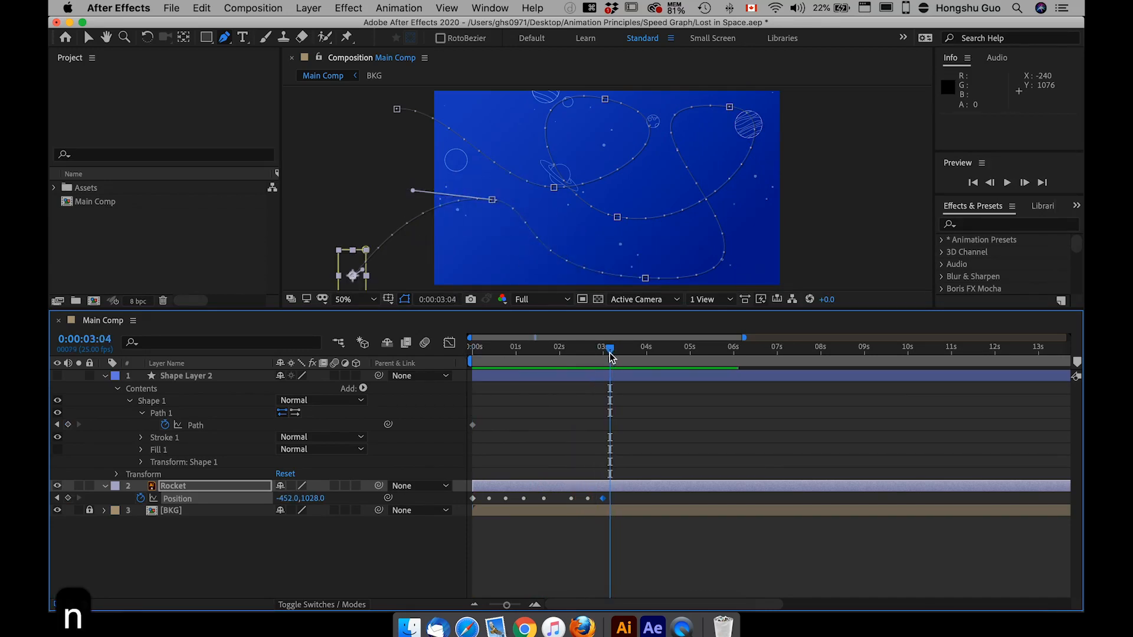
{"action": "mouse_move", "coordinate": [608, 355]}
{"action": "left_mouse_down"}
{"action": "mouse_move", "coordinate": [505, 357]}
{"action": "mouse_move", "coordinate": [521, 358]}
{"action": "left_mouse_up"}
{"action": "left_click", "coordinate": [304, 545]}
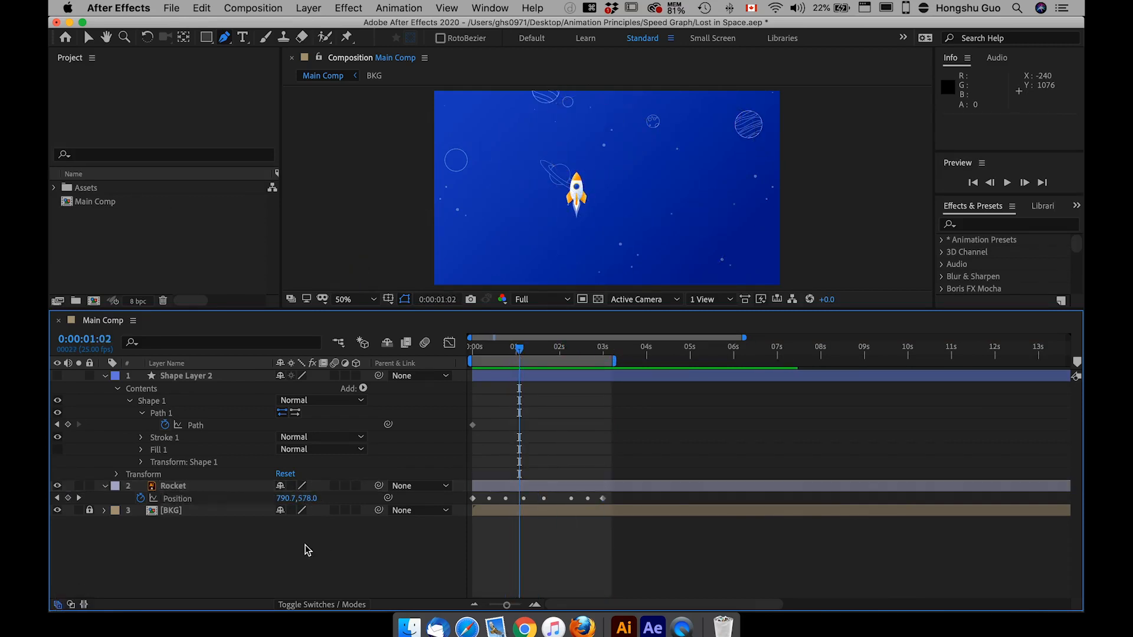
Set the Rocket layer's Rotation to 129° and check its heading at 0:00:00:03.
{"action": "left_click", "coordinate": [180, 493]}
{"action": "left_click", "coordinate": [180, 489]}
{"action": "key", "text": "r"}
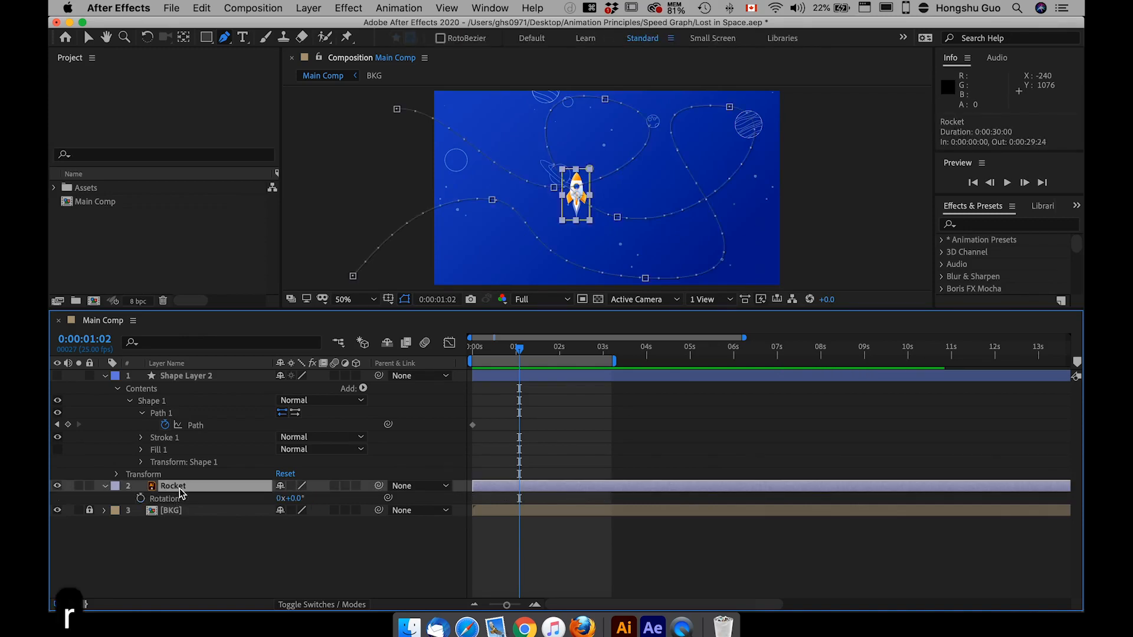
{"action": "left_click_drag", "start_coordinate": [294, 498], "coordinate": [391, 497]}
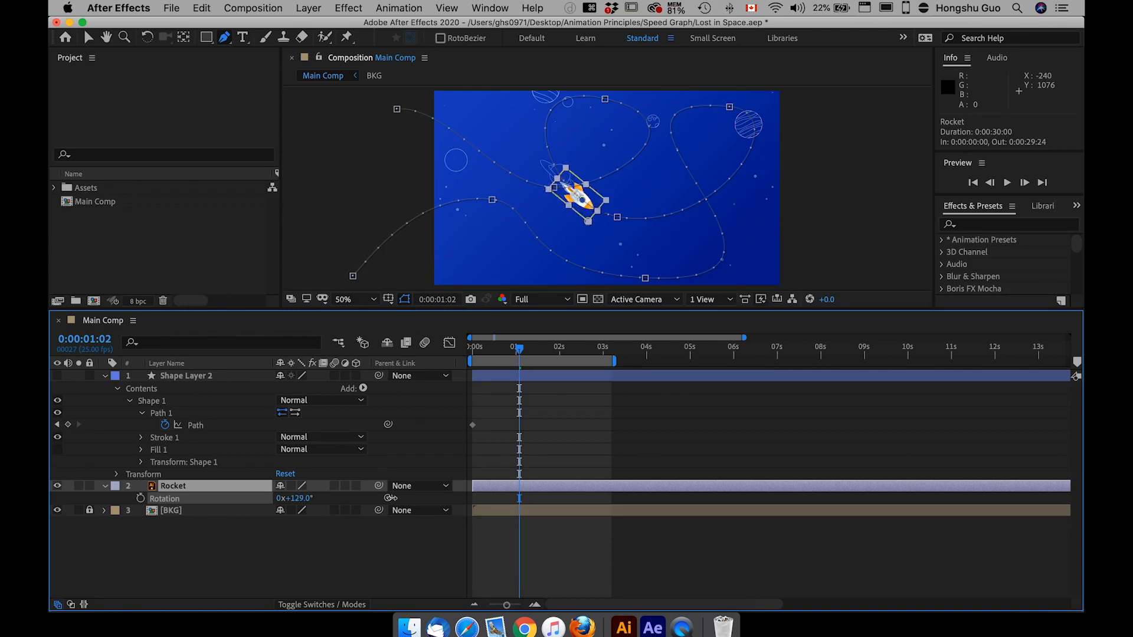
{"action": "left_click_drag", "start_coordinate": [491, 347], "coordinate": [478, 348]}
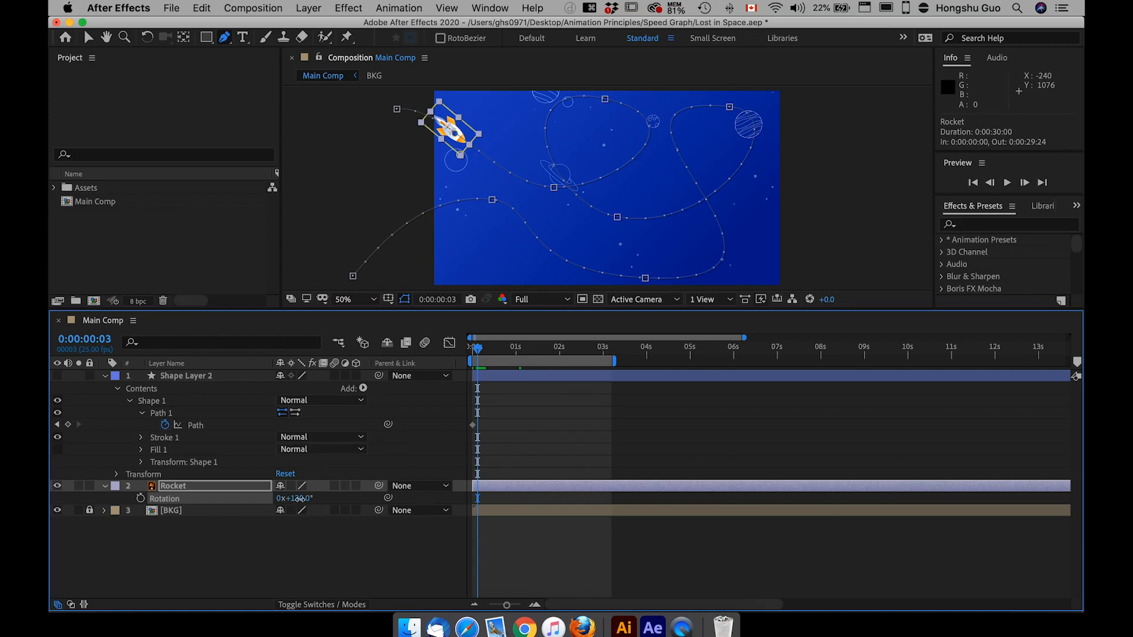
{"action": "left_click_drag", "start_coordinate": [298, 499], "coordinate": [298, 499]}
{"action": "left_click", "coordinate": [289, 572]}
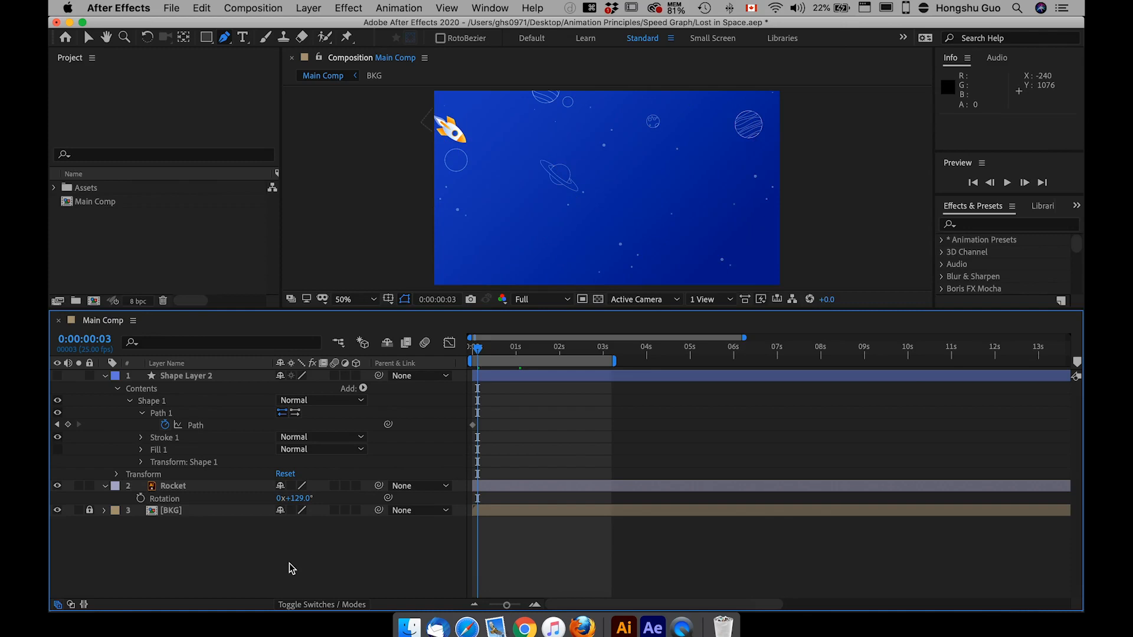
{"action": "left_click", "coordinate": [214, 488]}
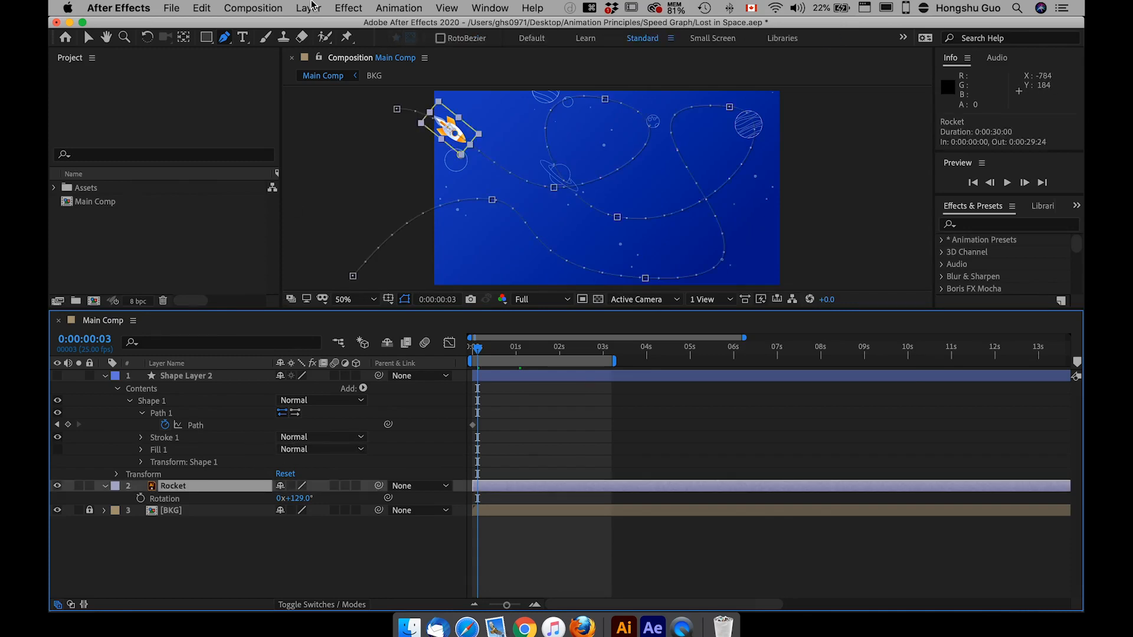
{"action": "left_click", "coordinate": [308, 8]}
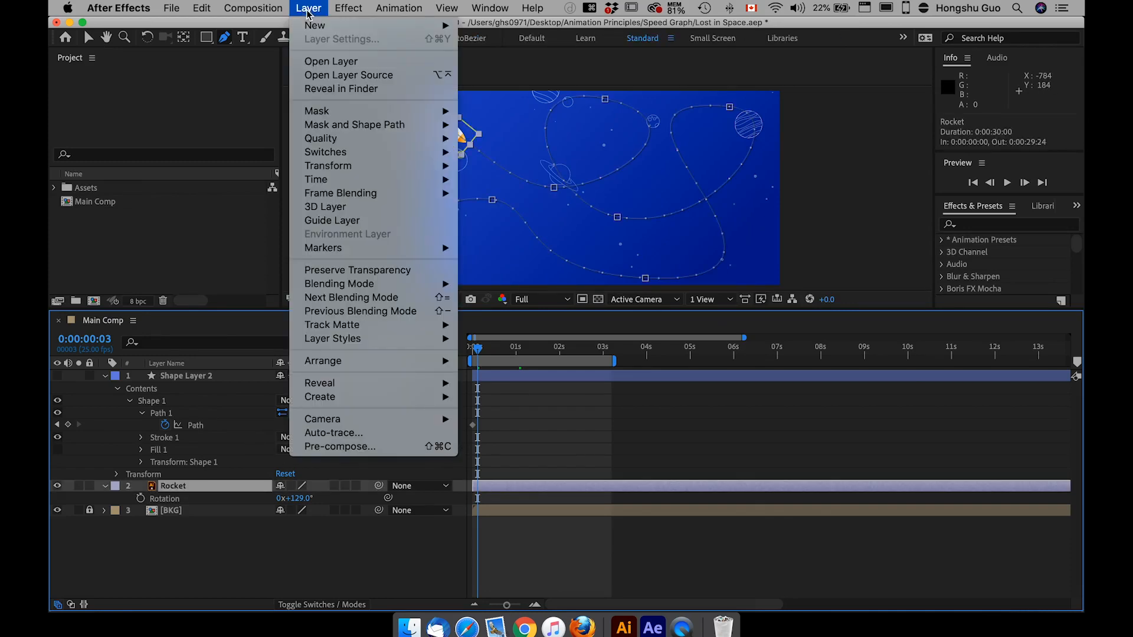
{"action": "left_click", "coordinate": [279, 554]}
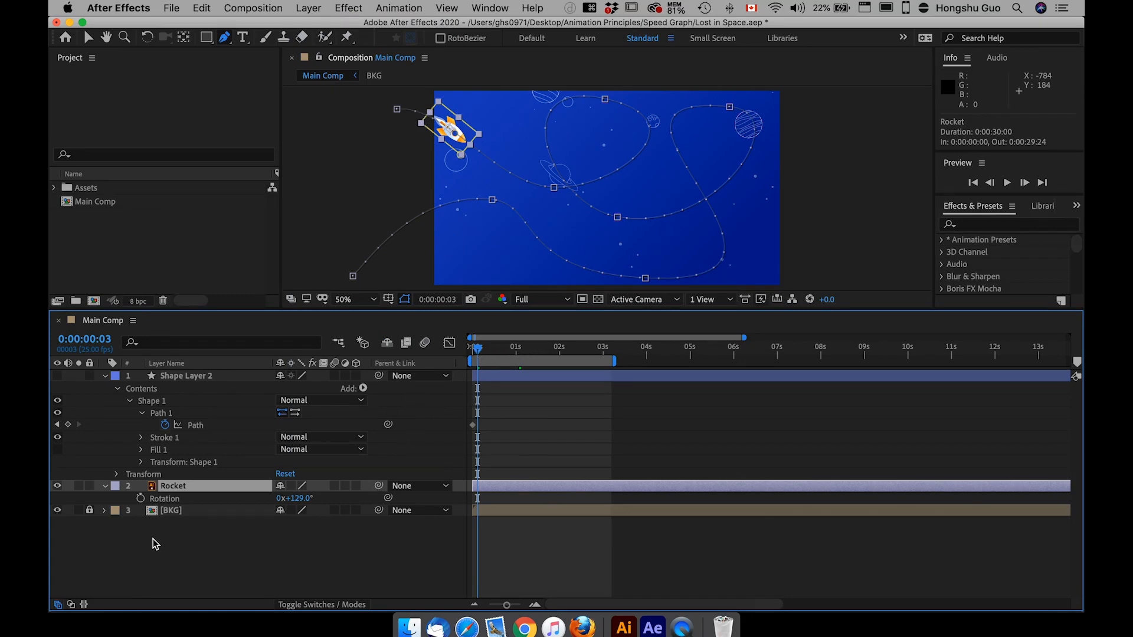
Set the Rocket layer's Auto-Orientation to Orient Along Path.
{"action": "mouse_move", "coordinate": [475, 352]}
{"action": "left_mouse_down"}
{"action": "mouse_move", "coordinate": [465, 355]}
{"action": "mouse_move", "coordinate": [524, 351]}
{"action": "mouse_move", "coordinate": [496, 353]}
{"action": "left_mouse_up"}
{"action": "left_click", "coordinate": [295, 561]}
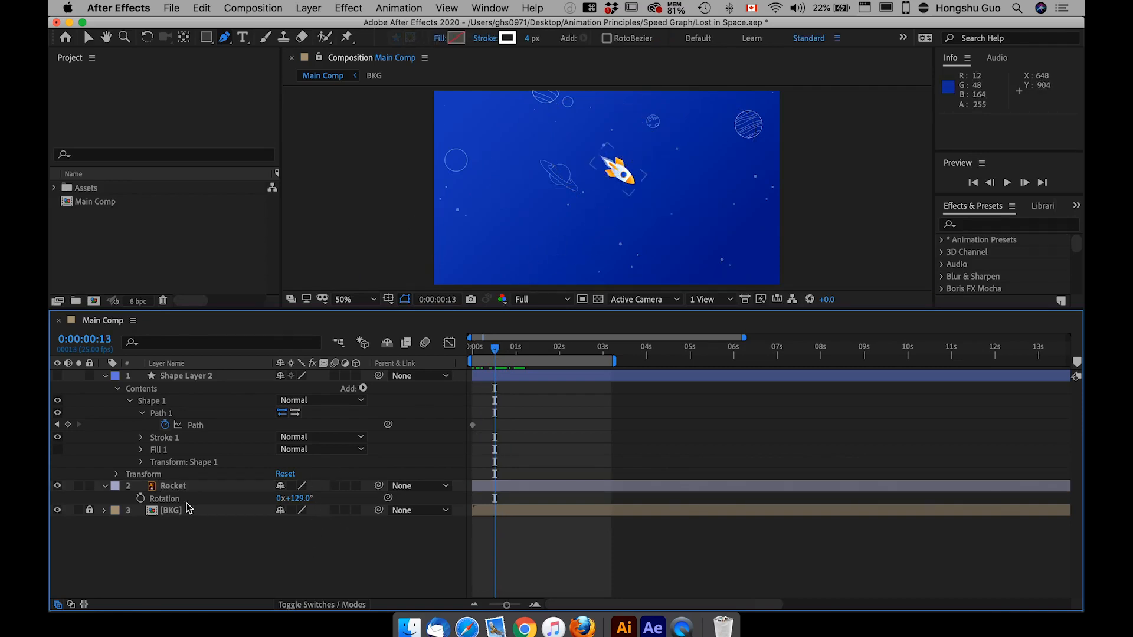
{"action": "left_click", "coordinate": [182, 485]}
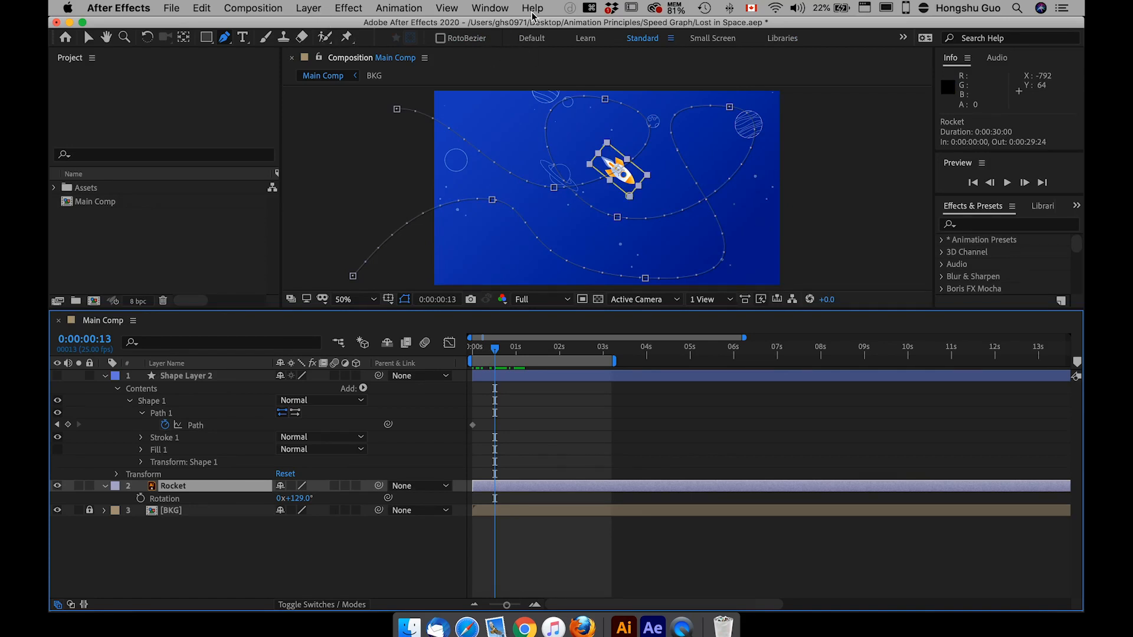
{"action": "left_click", "coordinate": [308, 8]}
{"action": "mouse_move", "coordinate": [343, 170]}
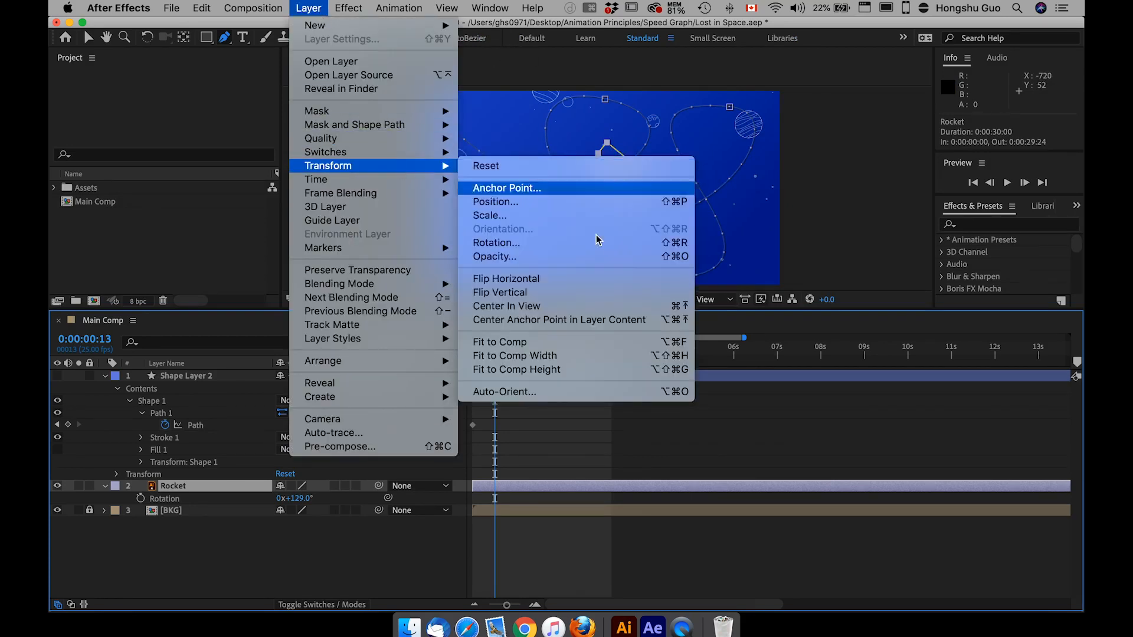
{"action": "left_click", "coordinate": [520, 398]}
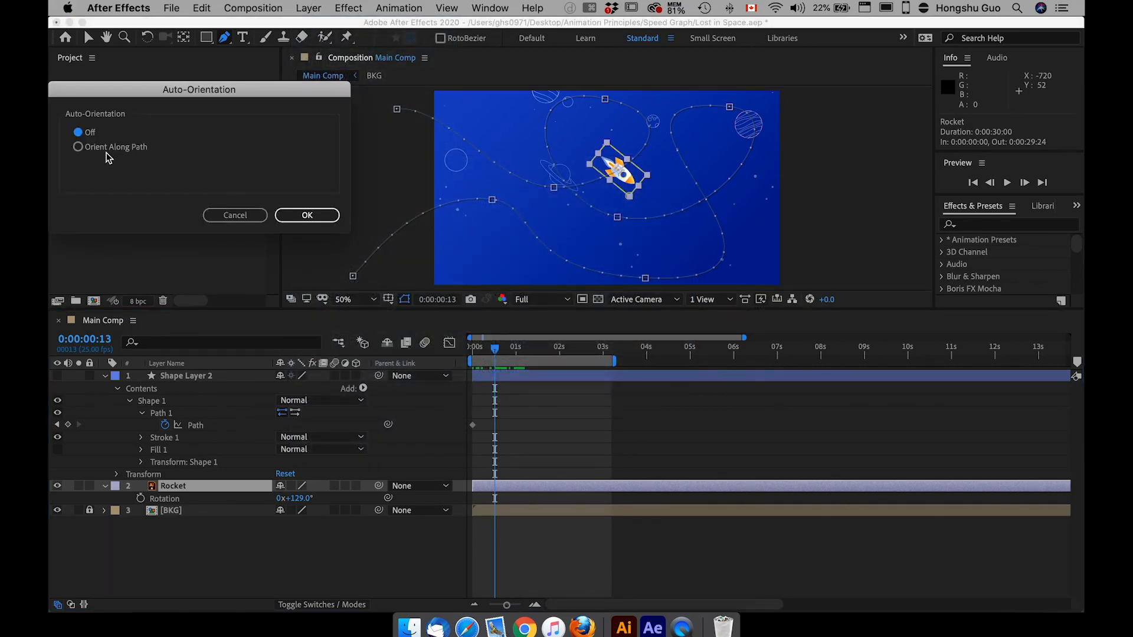
{"action": "left_click", "coordinate": [79, 148]}
{"action": "left_click", "coordinate": [307, 215]}
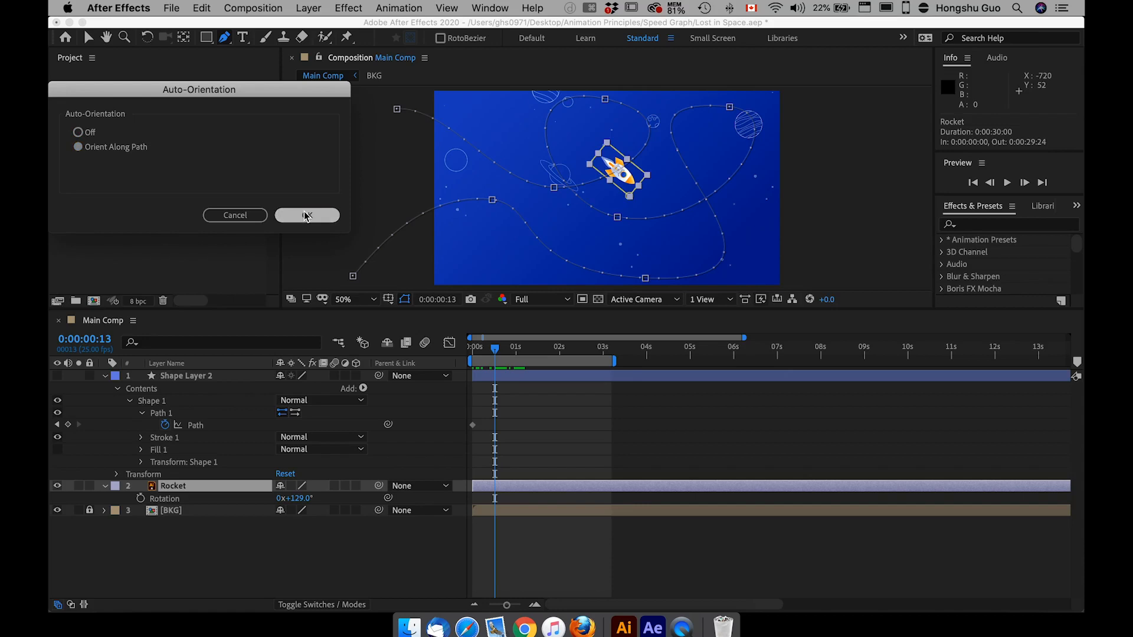
Correct the Rocket layer's Rotation to 89° and preview its flight along the path from the start.
{"action": "left_click_drag", "start_coordinate": [465, 354], "coordinate": [482, 352]}
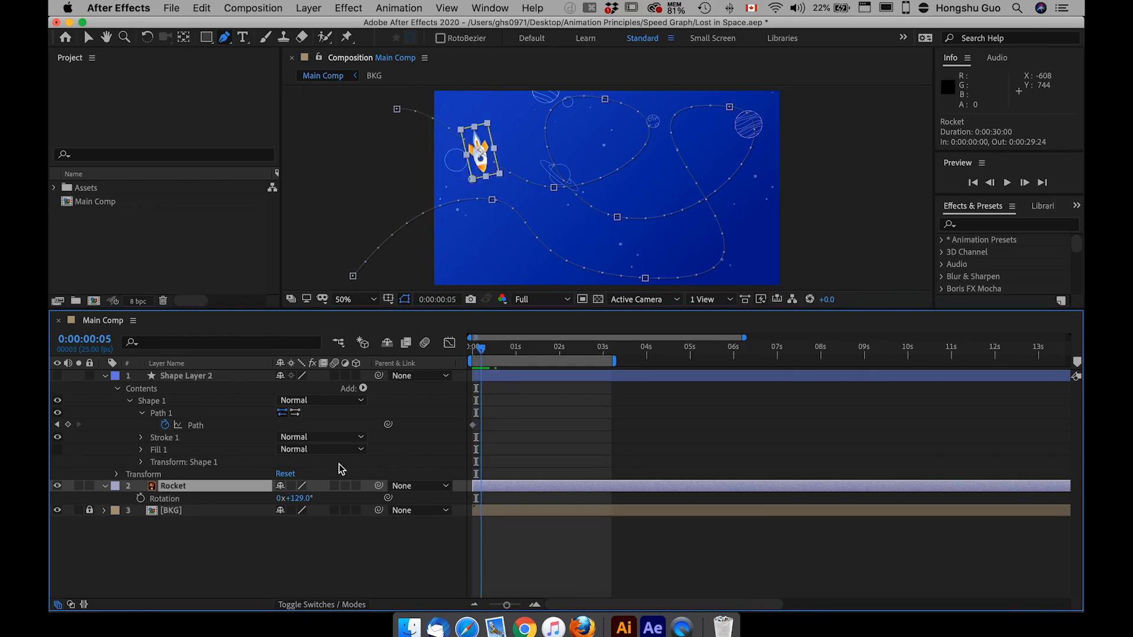
{"action": "left_click_drag", "start_coordinate": [301, 501], "coordinate": [273, 500]}
{"action": "left_click", "coordinate": [358, 569]}
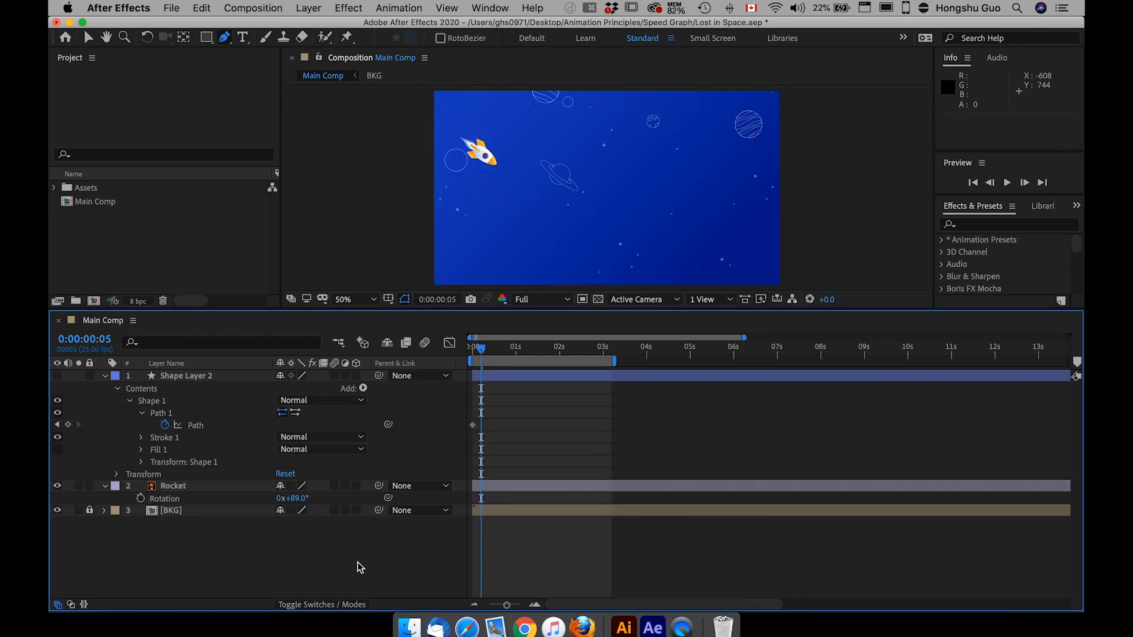
{"action": "left_click", "coordinate": [472, 353]}
{"action": "key", "text": "space"}
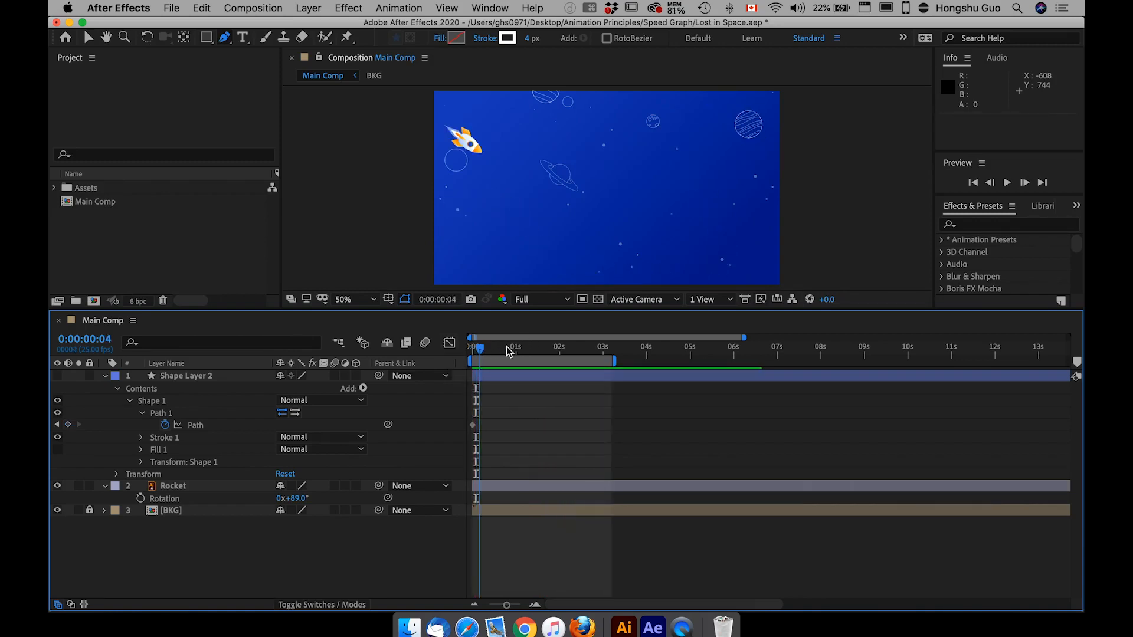
{"action": "key", "text": "space"}
{"action": "left_click_drag", "start_coordinate": [553, 349], "coordinate": [455, 358]}
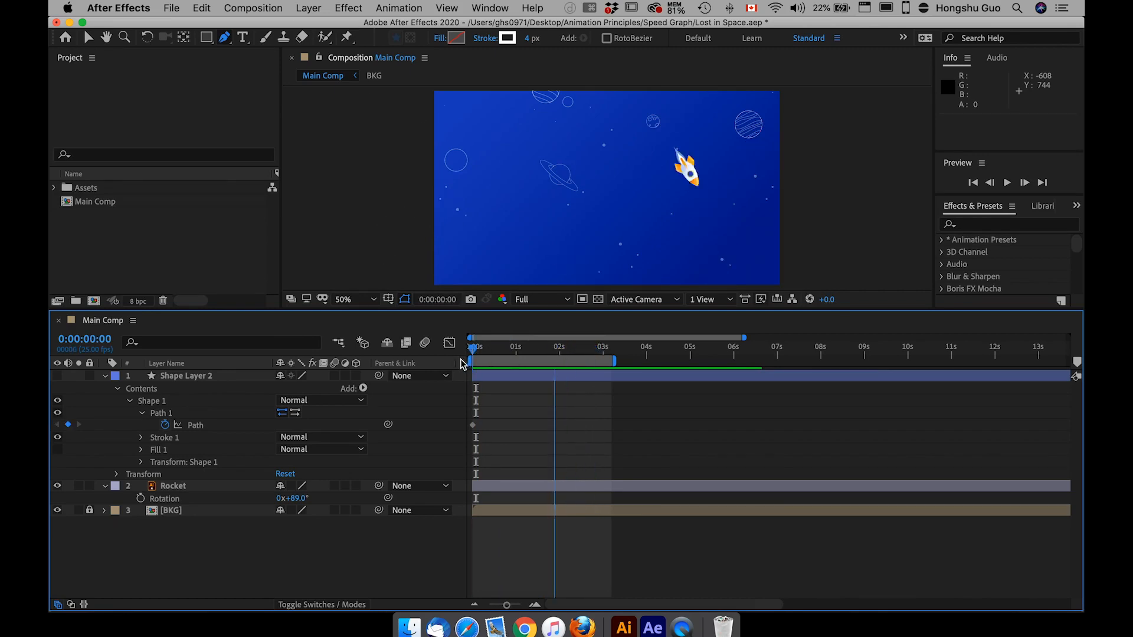
Turn off Rove Across Time for all of the Rocket layer's Position keyframes.
{"action": "left_click", "coordinate": [455, 483]}
{"action": "key", "text": "p"}
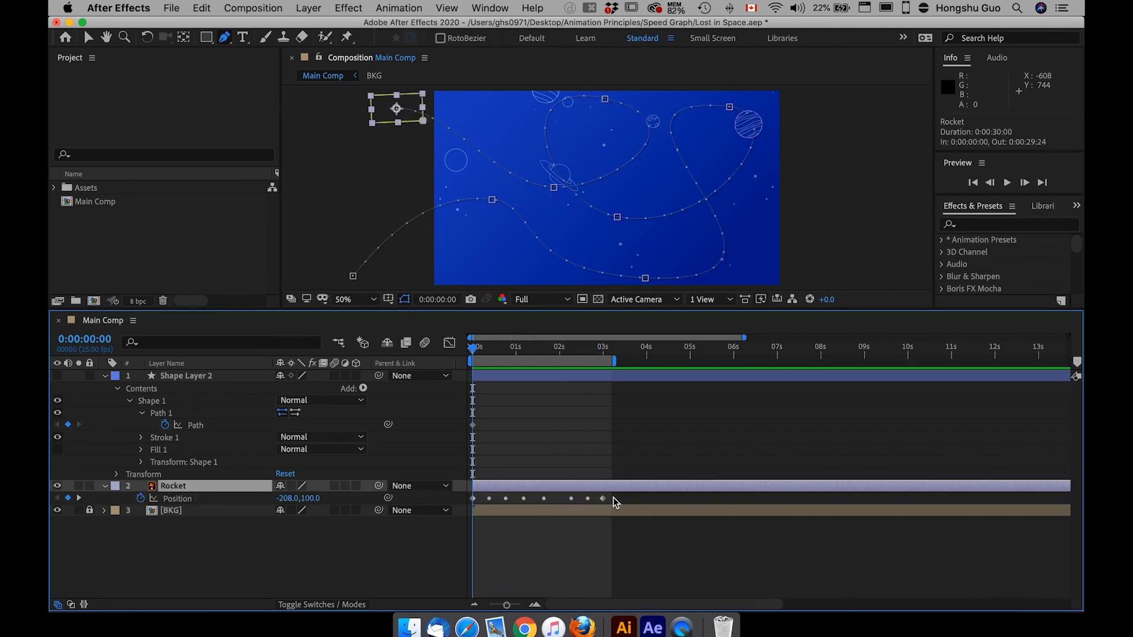
{"action": "left_click_drag", "start_coordinate": [629, 502], "coordinate": [463, 513]}
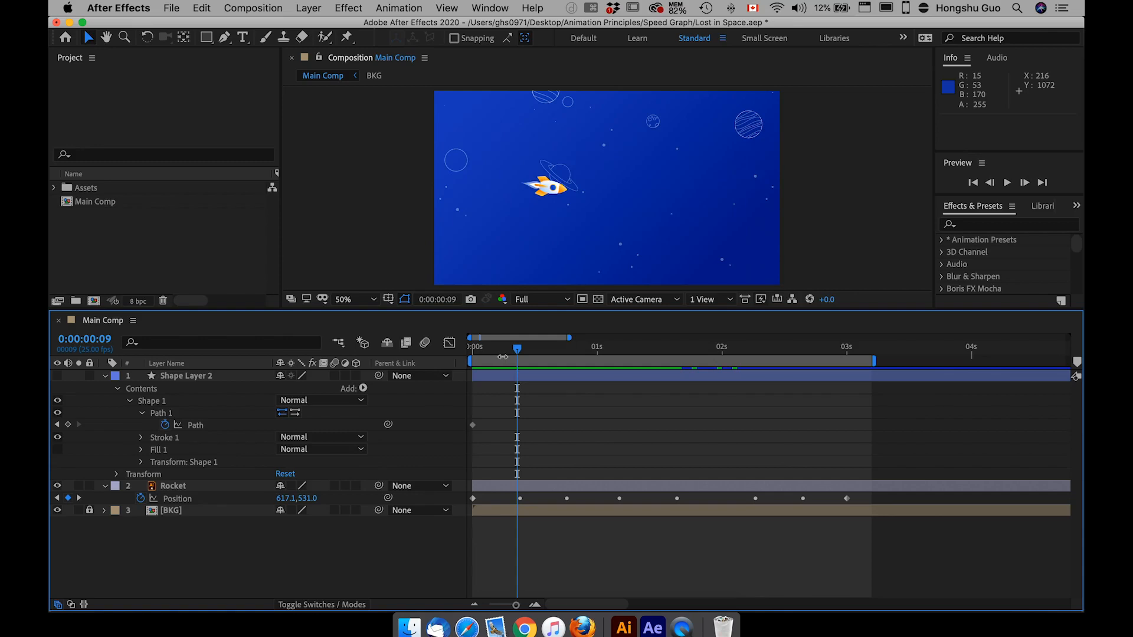
{"action": "left_click_drag", "start_coordinate": [863, 505], "coordinate": [476, 507]}
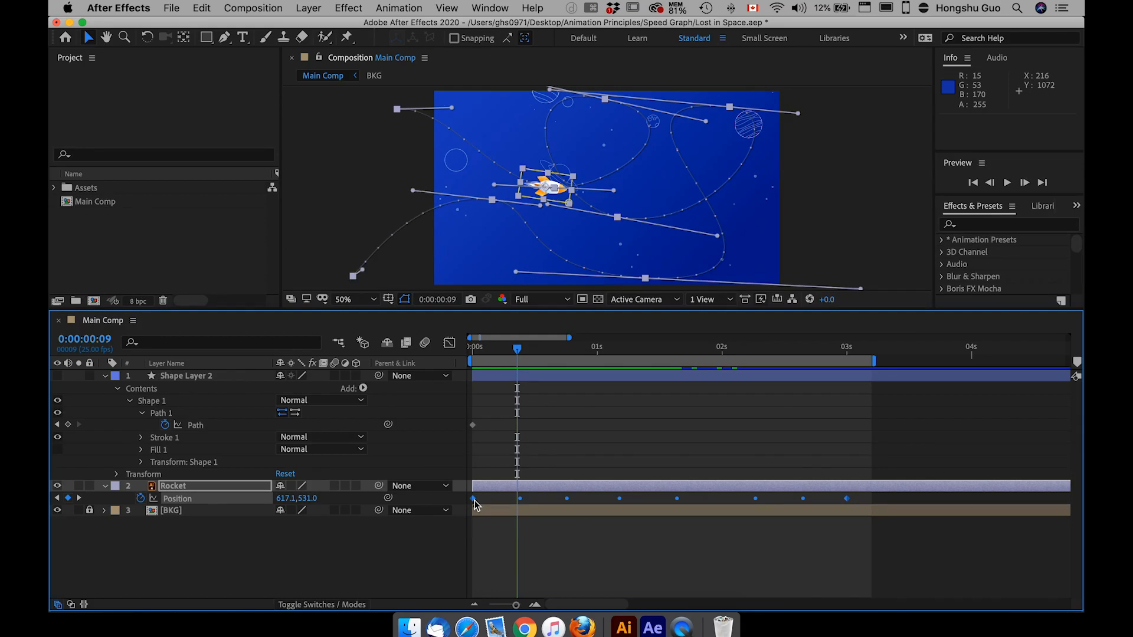
{"action": "right_click", "coordinate": [475, 503]}
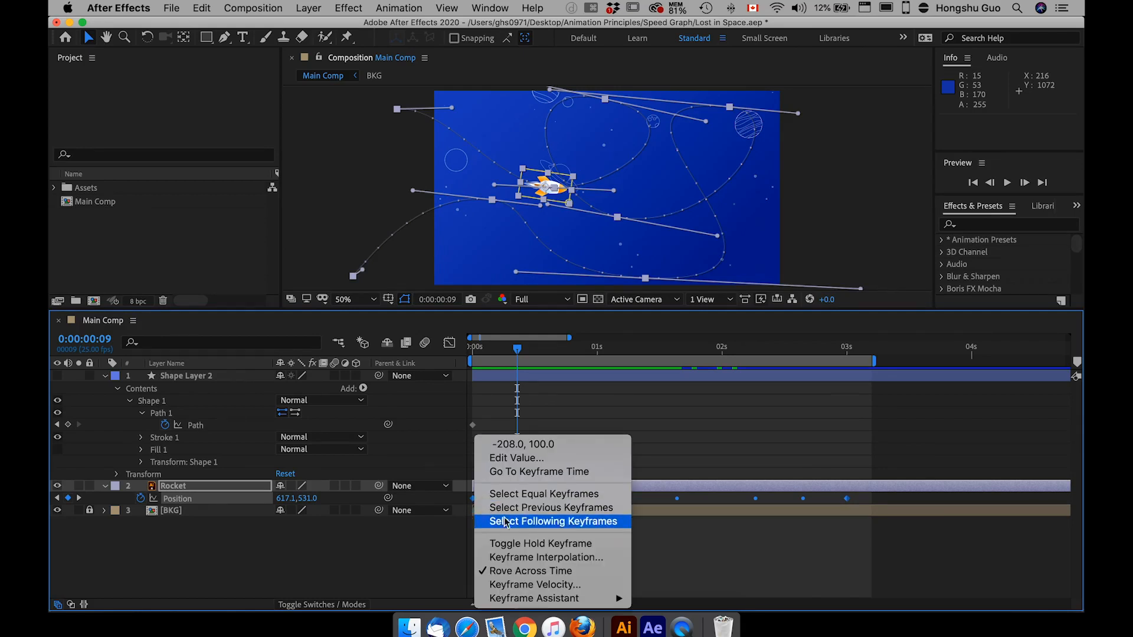
{"action": "left_click", "coordinate": [496, 575]}
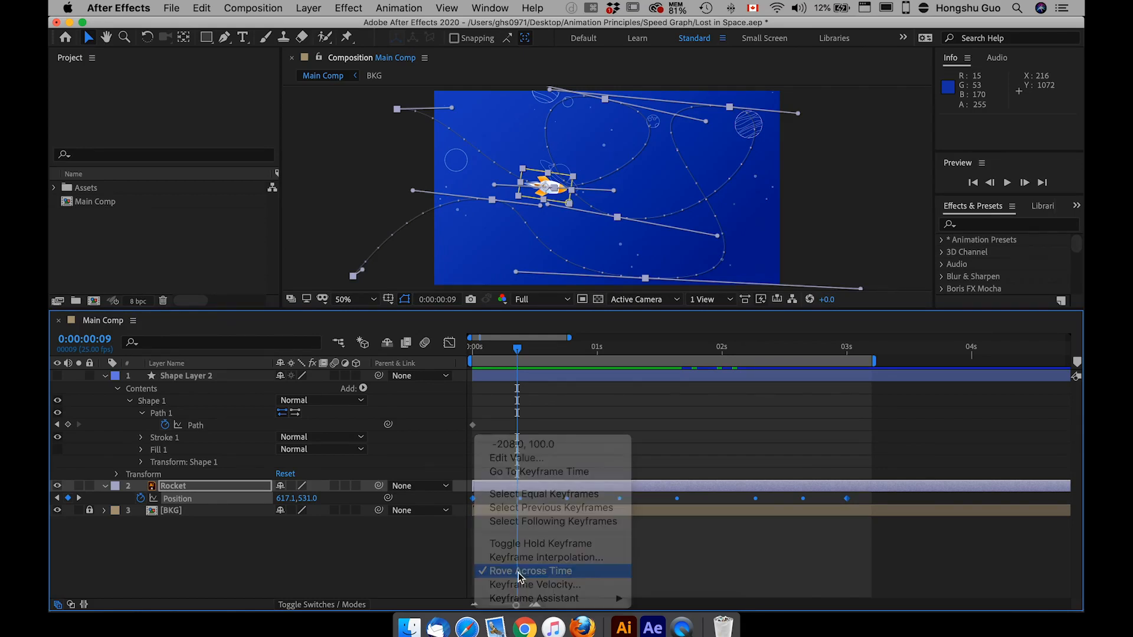
{"action": "left_click_drag", "start_coordinate": [857, 507], "coordinate": [466, 493]}
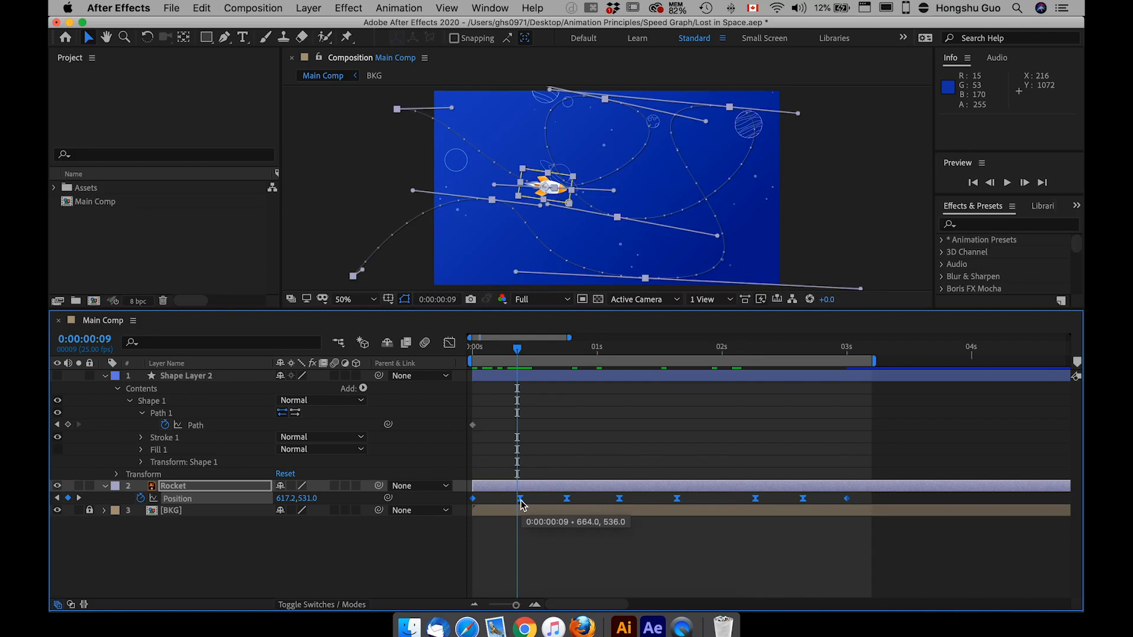
{"action": "left_click", "coordinate": [548, 467]}
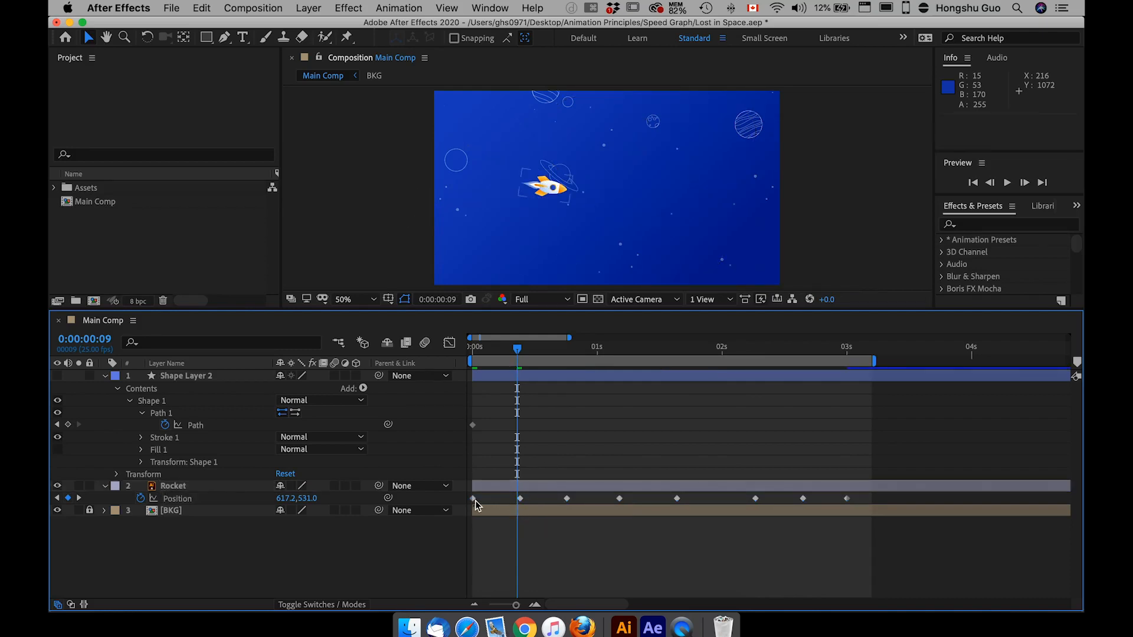
{"action": "left_click_drag", "start_coordinate": [855, 497], "coordinate": [469, 504]}
{"action": "left_click", "coordinate": [524, 465]}
Show the Rocket's Position property as a speed graph in the Graph Editor with no keyframes selected.
{"action": "left_click", "coordinate": [449, 343]}
{"action": "left_click", "coordinate": [625, 590]}
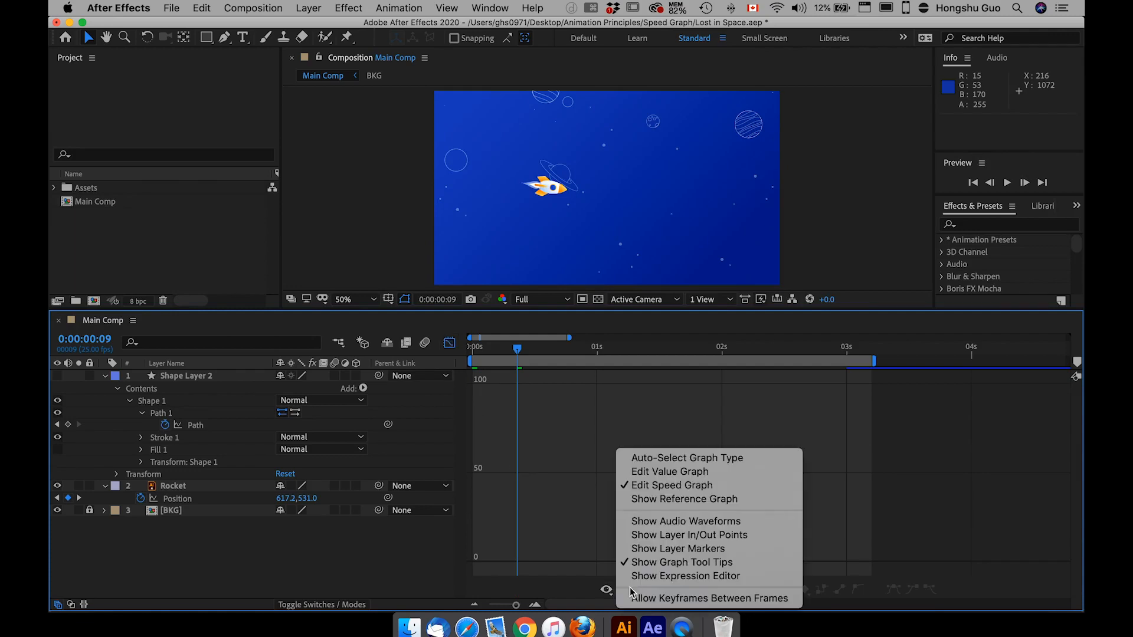
{"action": "left_click", "coordinate": [534, 498]}
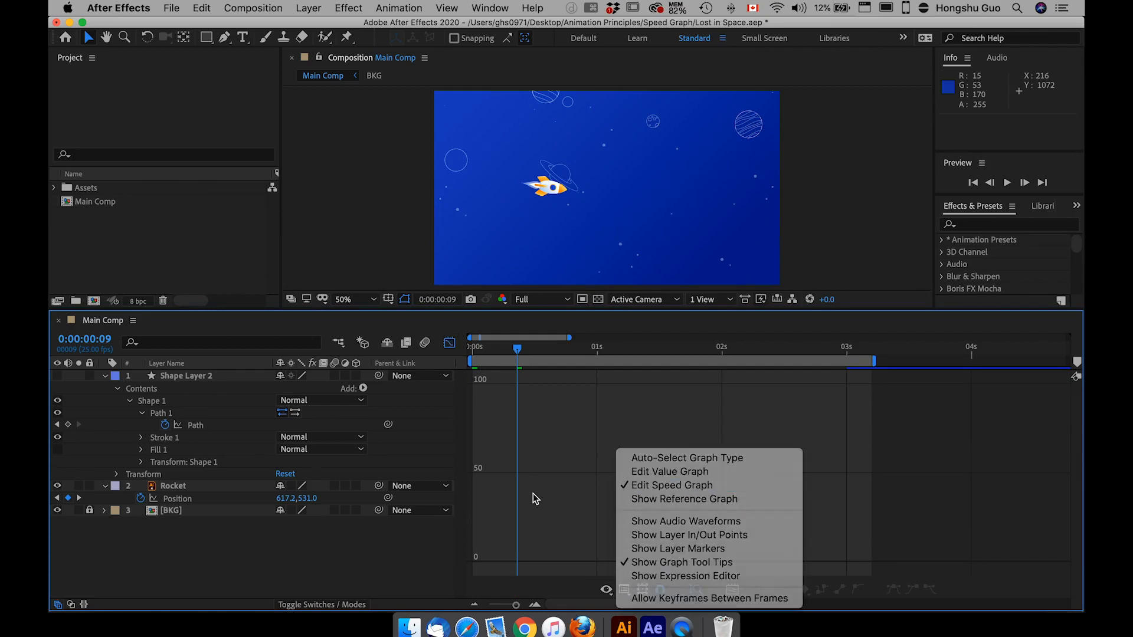
{"action": "left_click", "coordinate": [175, 500]}
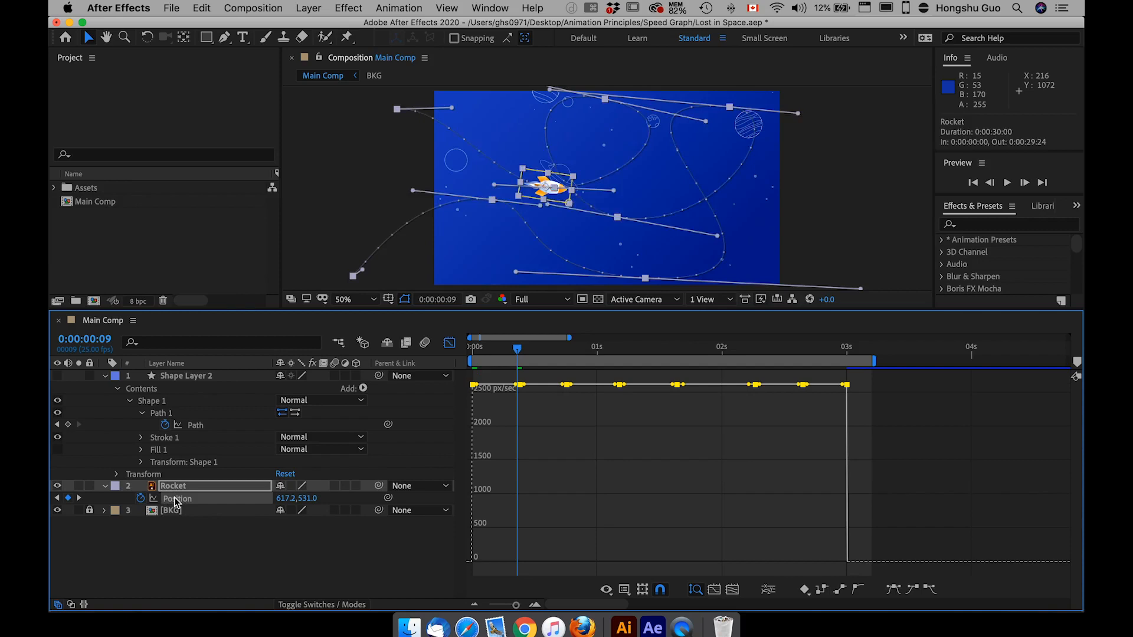
{"action": "left_click", "coordinate": [609, 415]}
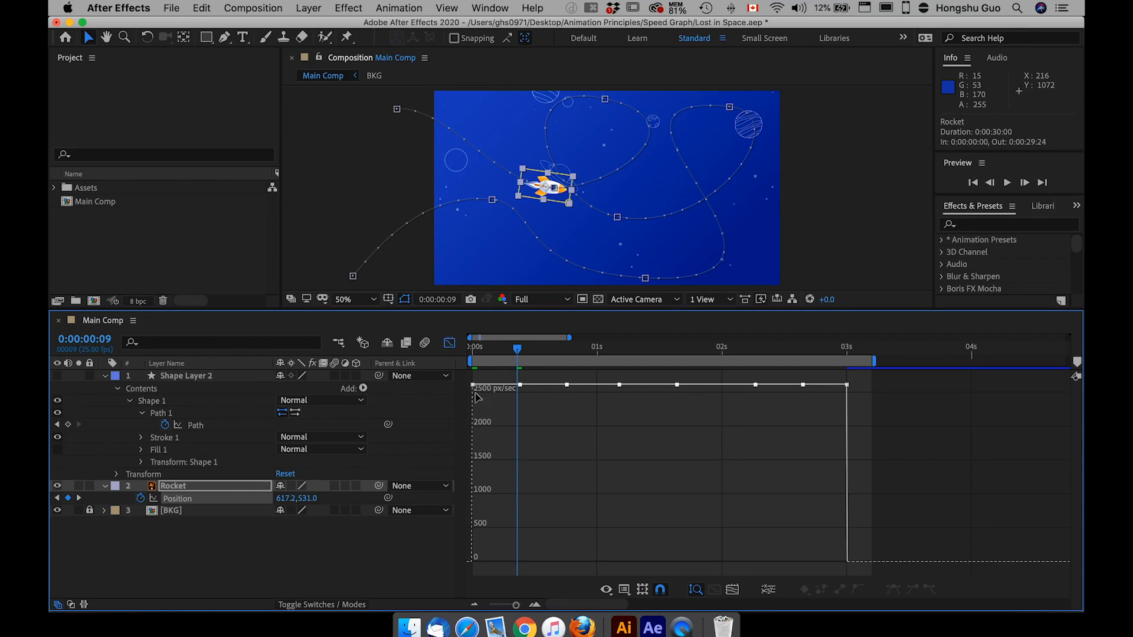
Lower the speed of the Rocket's first Position keyframe at 0:00:00:00 to about 2000 px/sec in the speed graph.
{"action": "left_click_drag", "start_coordinate": [484, 352], "coordinate": [469, 351]}
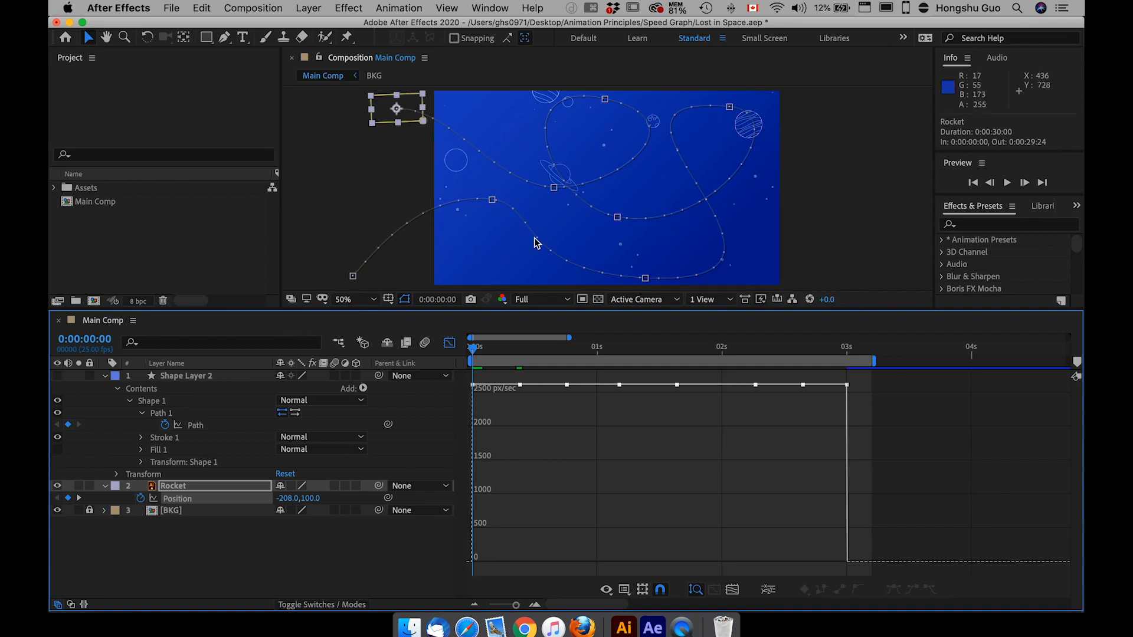
{"action": "left_click_drag", "start_coordinate": [515, 353], "coordinate": [522, 349]}
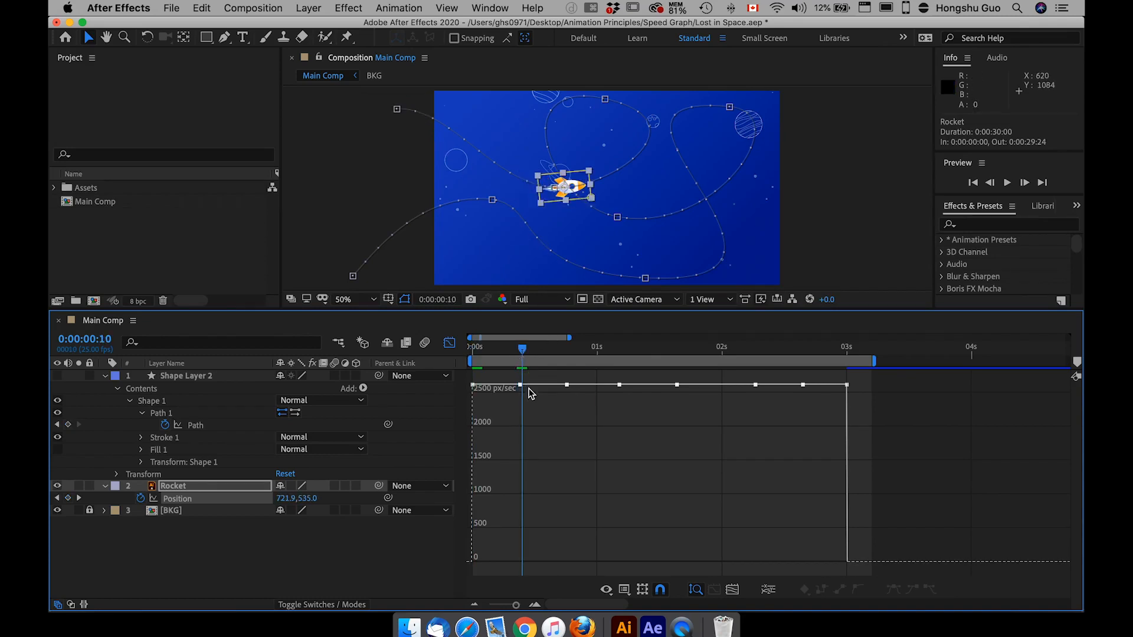
{"action": "left_click_drag", "start_coordinate": [522, 353], "coordinate": [521, 352]}
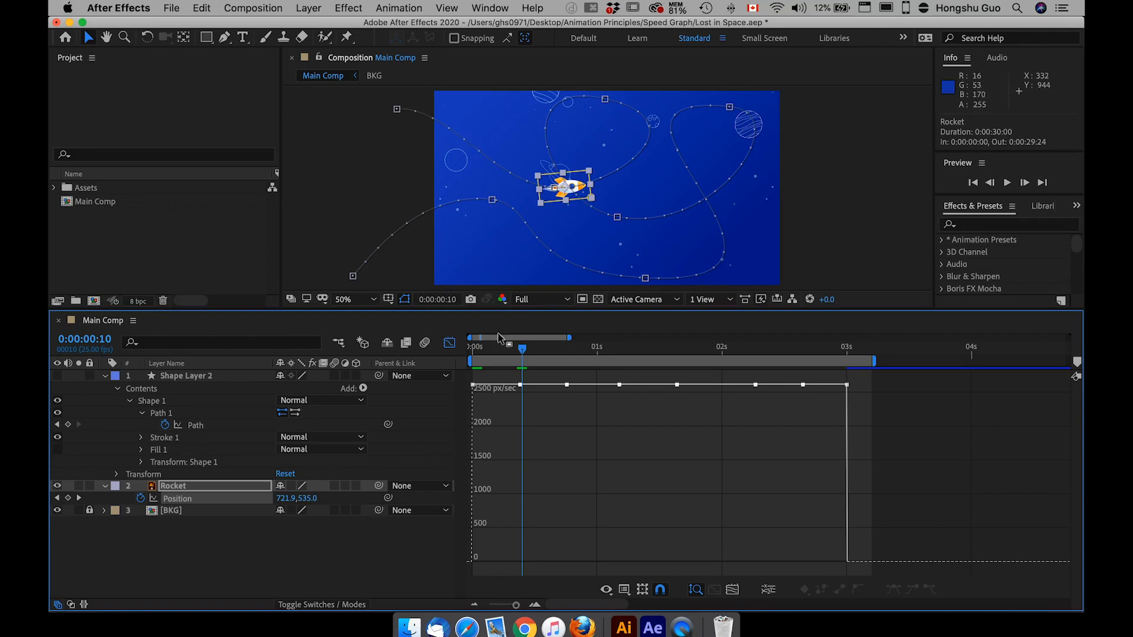
{"action": "left_click", "coordinate": [521, 387]}
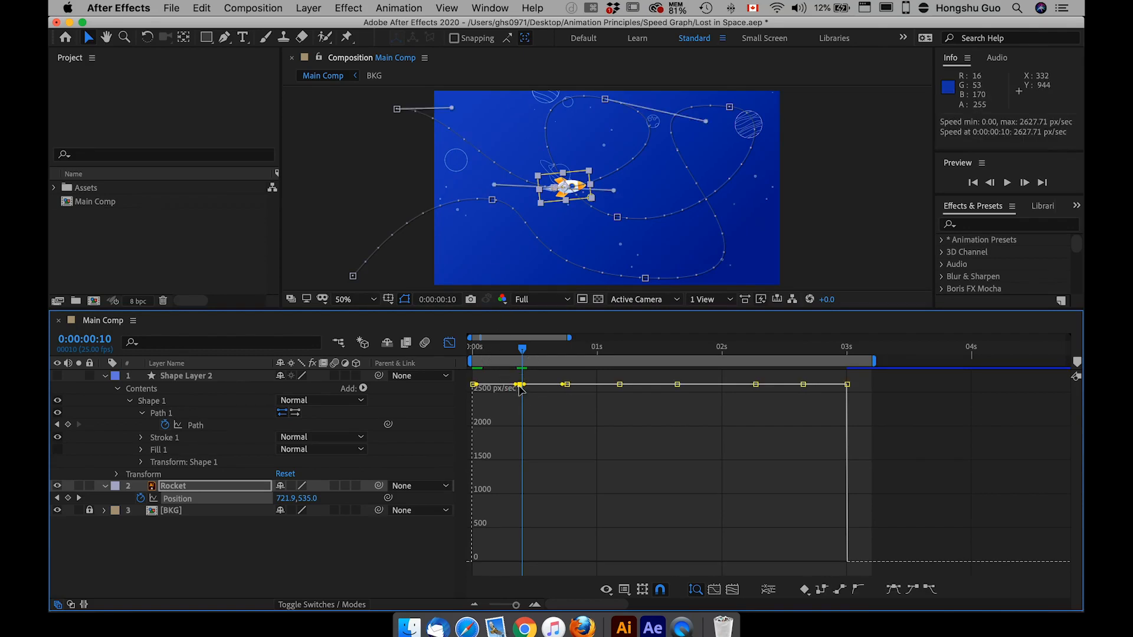
{"action": "left_click", "coordinate": [474, 386]}
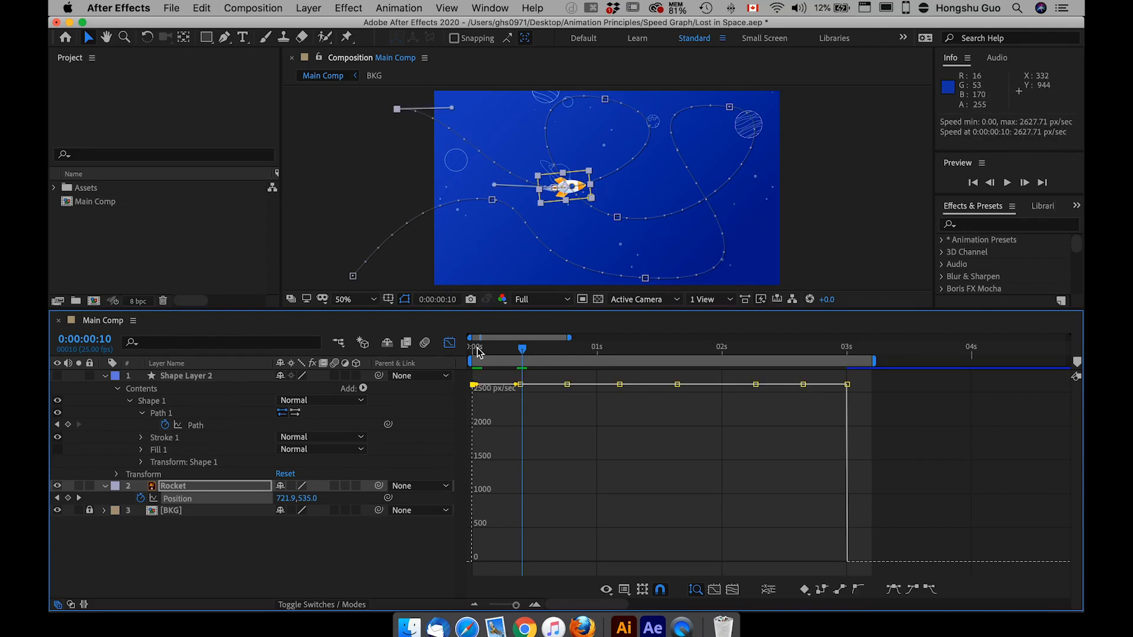
{"action": "left_click_drag", "start_coordinate": [475, 389], "coordinate": [461, 472]}
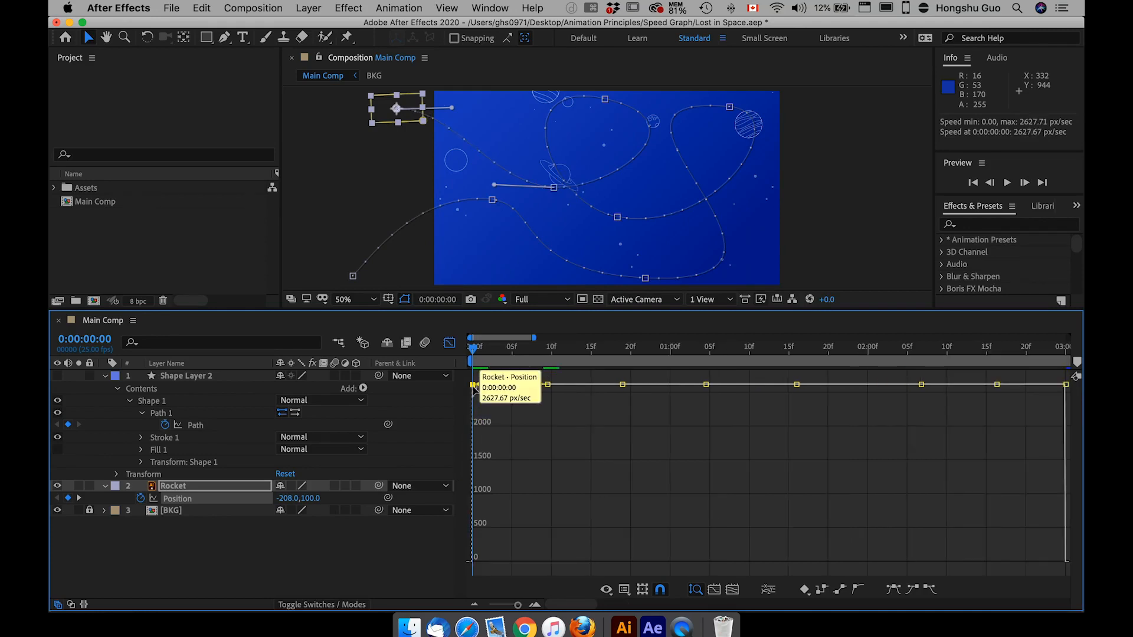
{"action": "left_click_drag", "start_coordinate": [475, 388], "coordinate": [473, 430]}
Try to lower the speed of the Rocket's third Position keyframe at 0:00:00:19, and undo the change.
{"action": "left_click_drag", "start_coordinate": [524, 346], "coordinate": [624, 350]}
{"action": "left_click_drag", "start_coordinate": [635, 426], "coordinate": [621, 445]}
{"action": "key", "text": "super+z"}
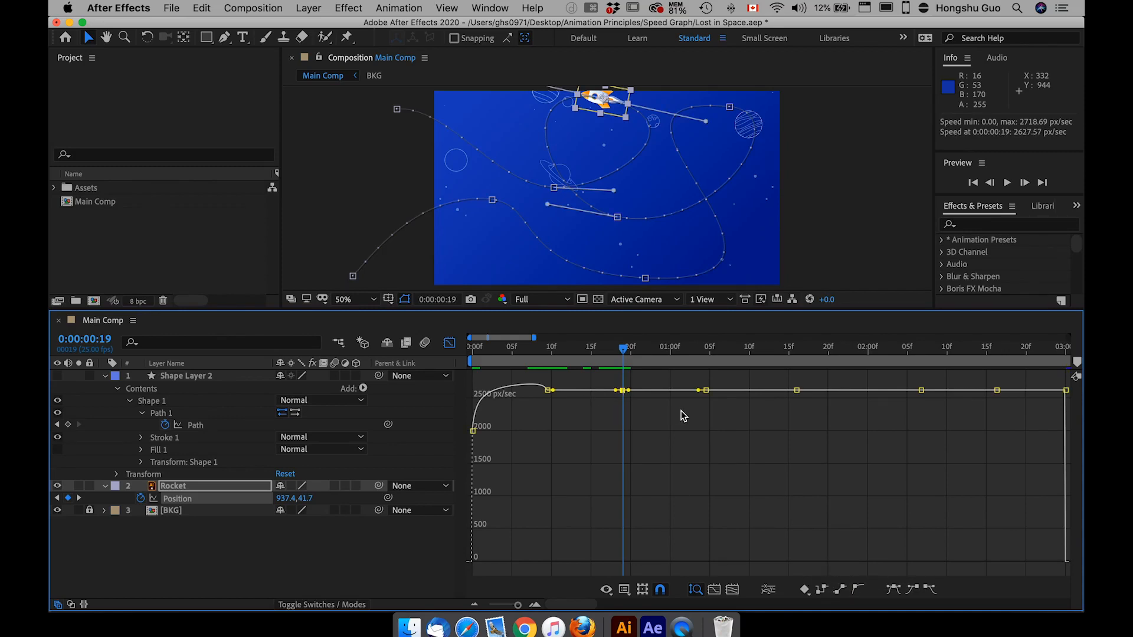
Select the Rocket's later Position keyframes one after another in the speed graph, ending with the second keyframe selected.
{"action": "left_click", "coordinate": [707, 390]}
{"action": "left_click_drag", "start_coordinate": [782, 379], "coordinate": [806, 417]}
{"action": "left_click_drag", "start_coordinate": [935, 416], "coordinate": [909, 370]}
{"action": "left_click_drag", "start_coordinate": [1015, 406], "coordinate": [977, 378]}
{"action": "left_click_drag", "start_coordinate": [562, 416], "coordinate": [513, 365]}
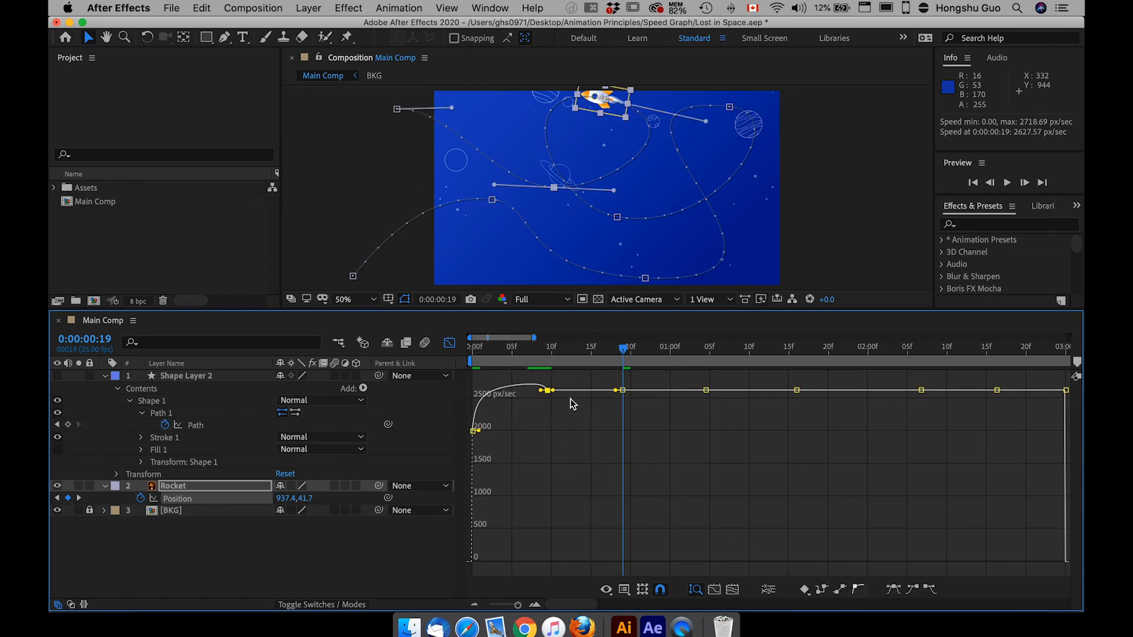
Lower the speed of the Rocket's third Position keyframe at 0:00:00:19 to about 378 px/sec and lengthen the fourth keyframe's incoming handle slightly.
{"action": "left_click_drag", "start_coordinate": [641, 442], "coordinate": [619, 541]}
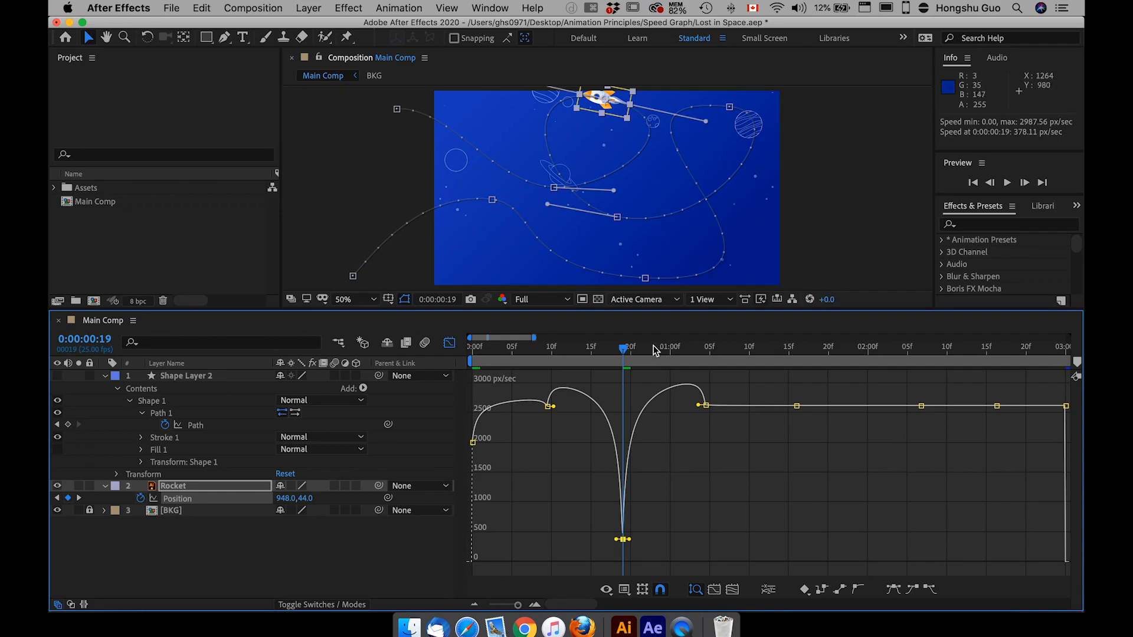
{"action": "left_click_drag", "start_coordinate": [622, 351], "coordinate": [705, 350]}
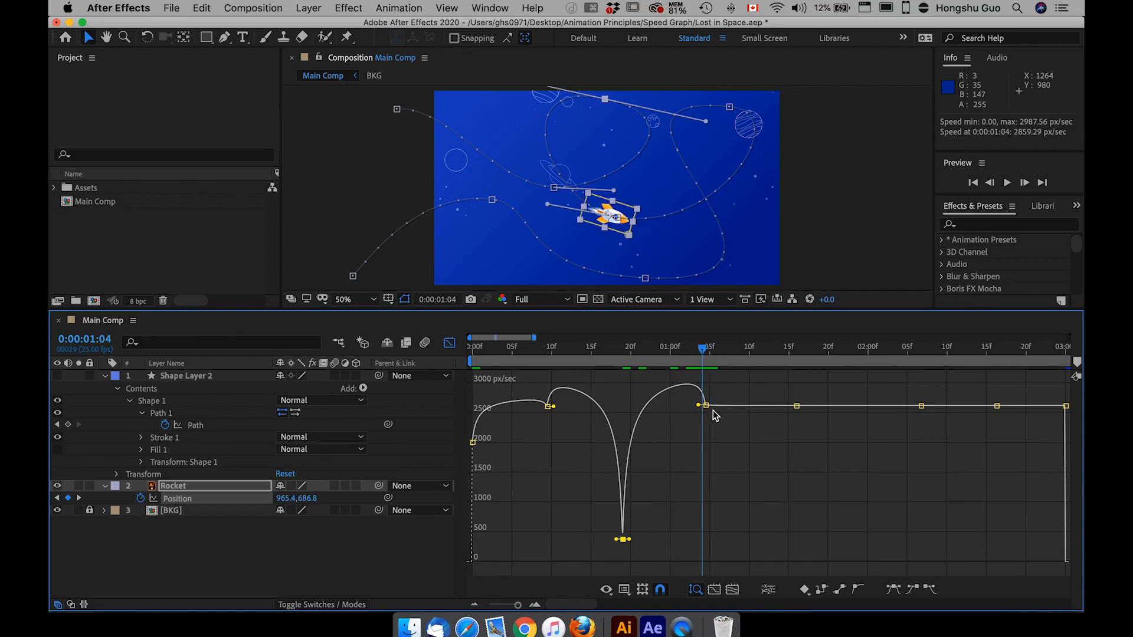
{"action": "left_click_drag", "start_coordinate": [698, 406], "coordinate": [691, 406]}
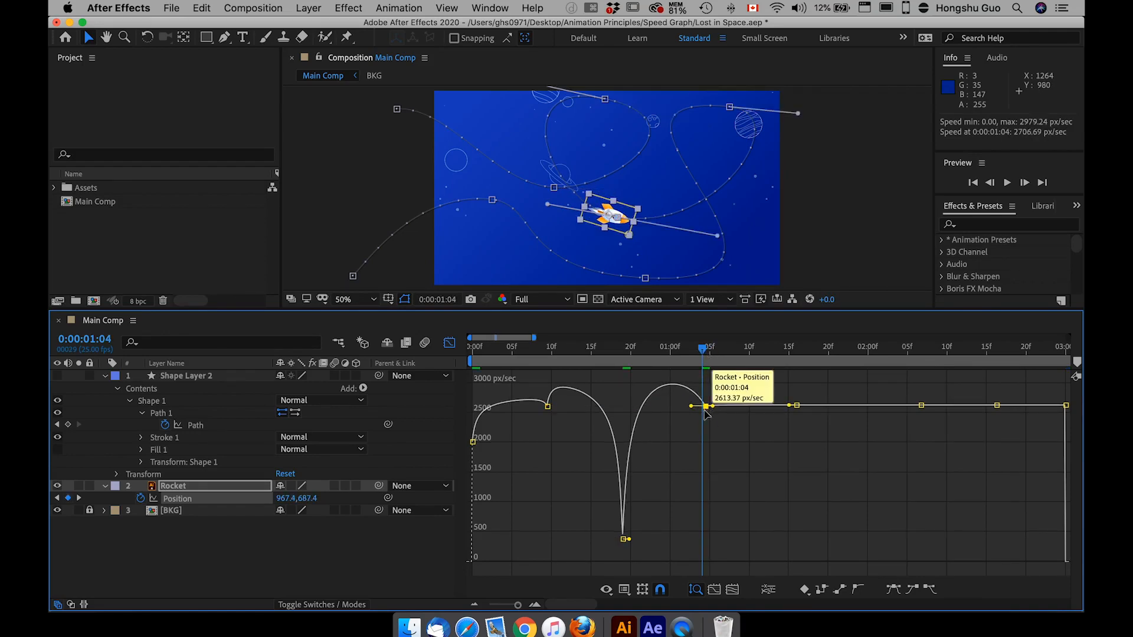
Readjust the speed of the Rocket's Position keyframe at 0:00:00:19 to about 640 px/sec, checking the rocket's motion up to 0:00:01:00.
{"action": "mouse_move", "coordinate": [624, 540]}
{"action": "left_click_drag", "start_coordinate": [624, 540], "coordinate": [625, 481]}
{"action": "left_click_drag", "start_coordinate": [624, 472], "coordinate": [624, 504]}
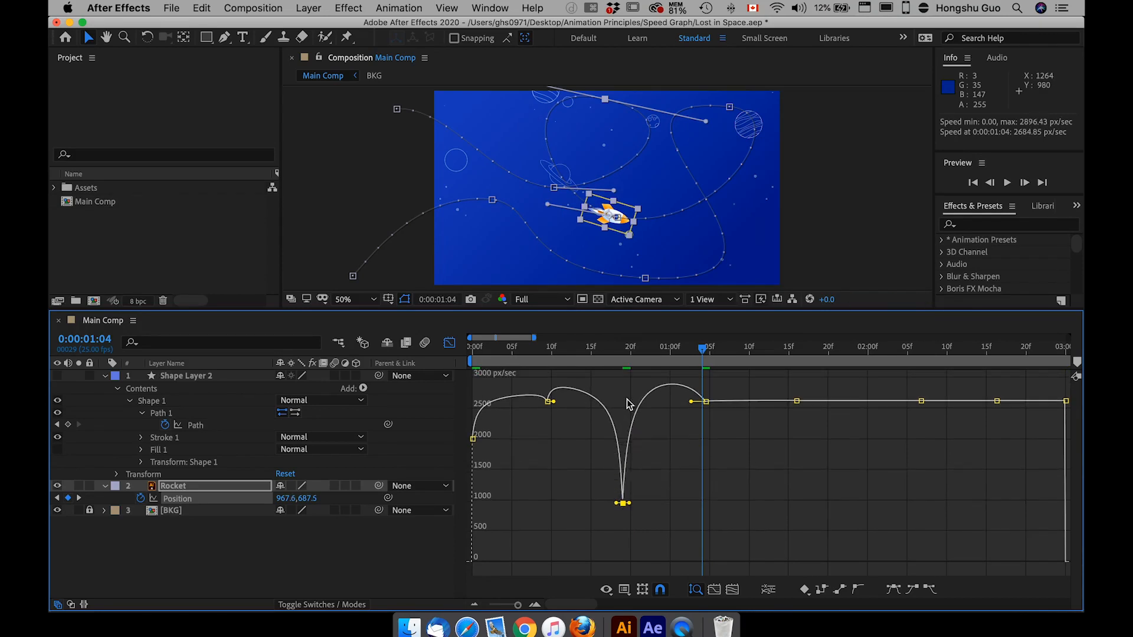
{"action": "left_click", "coordinate": [626, 349]}
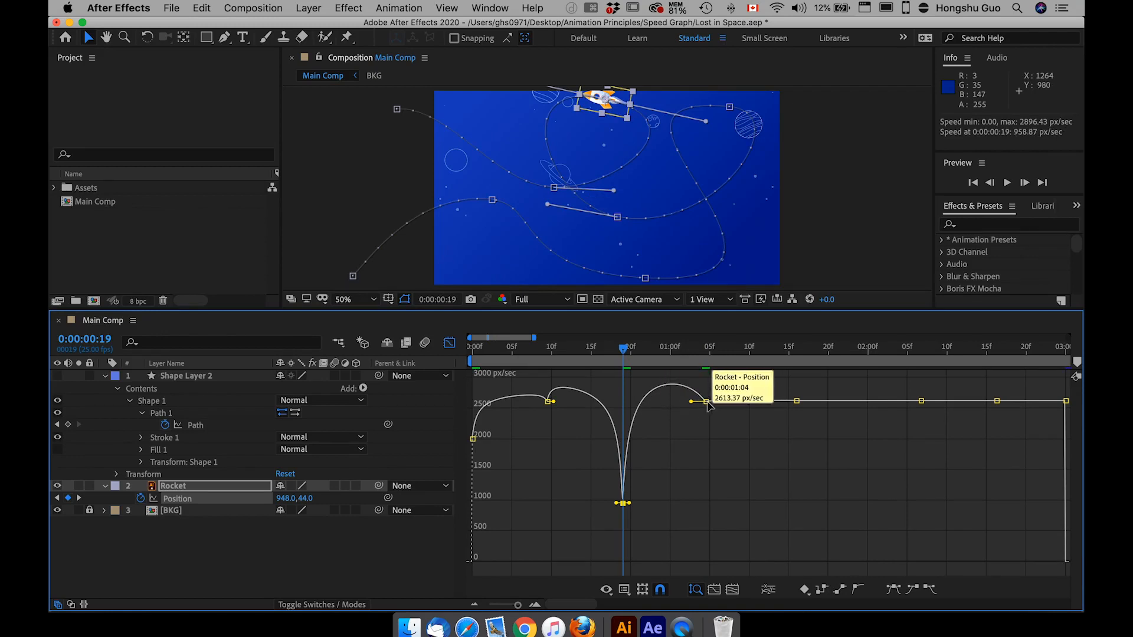
{"action": "left_click_drag", "start_coordinate": [647, 352], "coordinate": [672, 351]}
{"action": "mouse_move", "coordinate": [671, 393]}
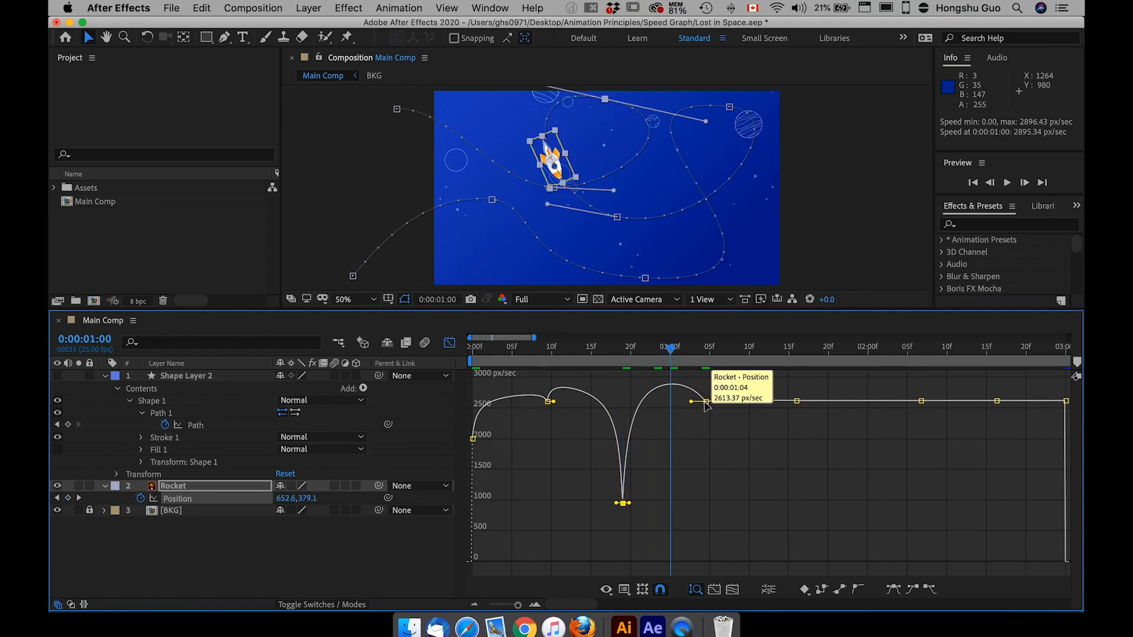
{"action": "mouse_move", "coordinate": [623, 504]}
{"action": "left_click_drag", "start_coordinate": [623, 504], "coordinate": [624, 523]}
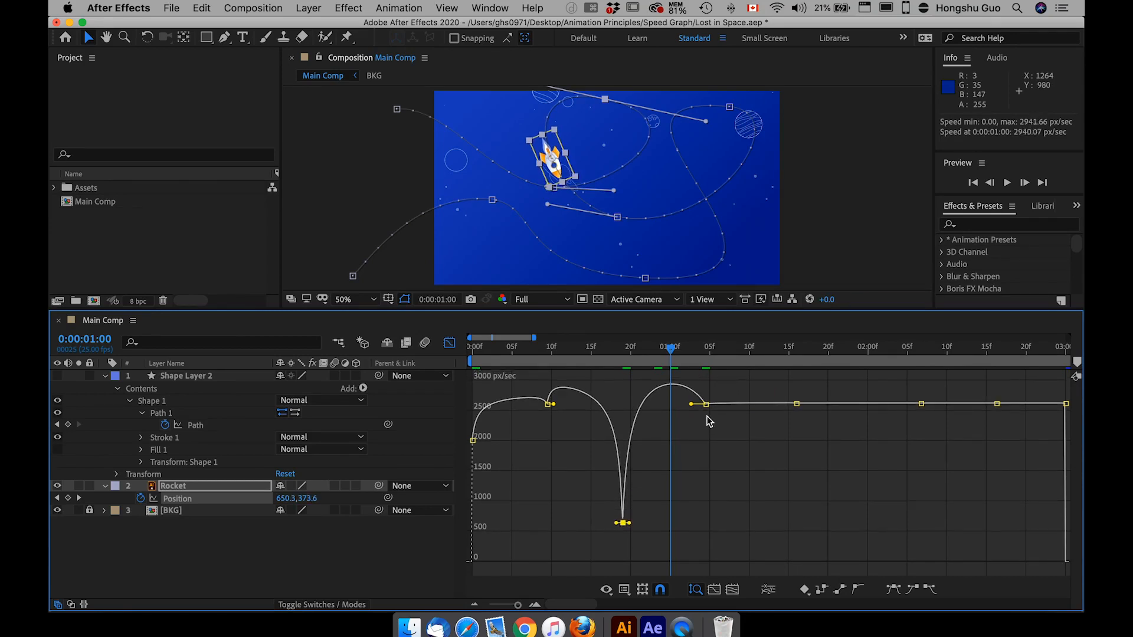
Move the Rocket's second and fourth Position keyframes to 0:00:00:10 and 0:00:01:05, raising their speeds to about 3130 and 3030 px/sec.
{"action": "left_click_drag", "start_coordinate": [706, 404], "coordinate": [708, 385]}
{"action": "left_click_drag", "start_coordinate": [548, 406], "coordinate": [552, 391]}
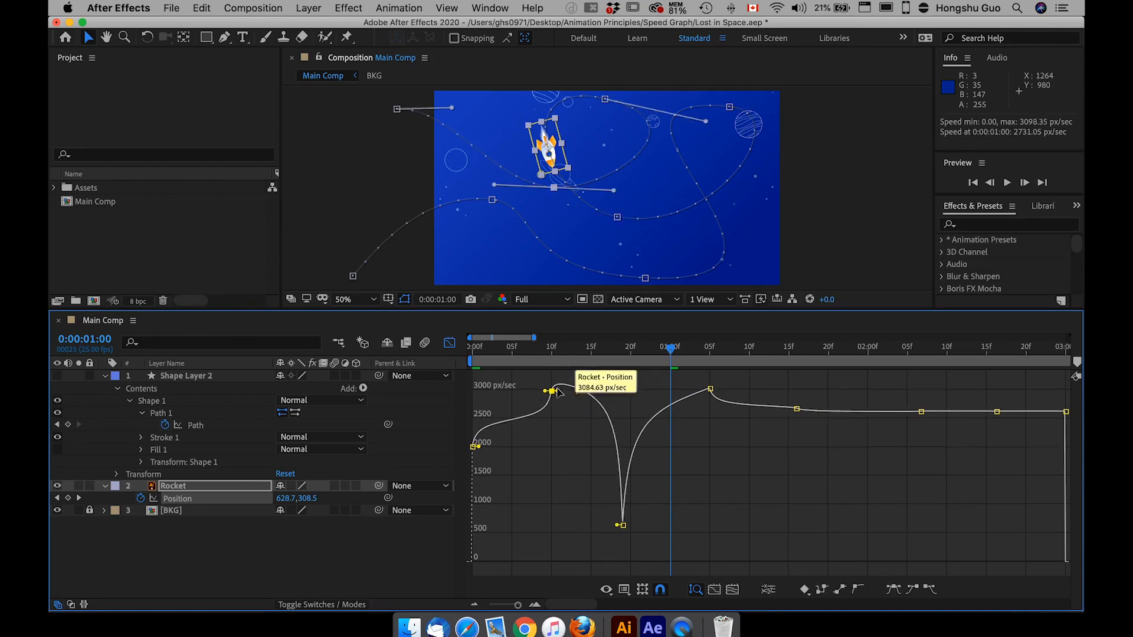
{"action": "left_click_drag", "start_coordinate": [704, 357], "coordinate": [711, 354]}
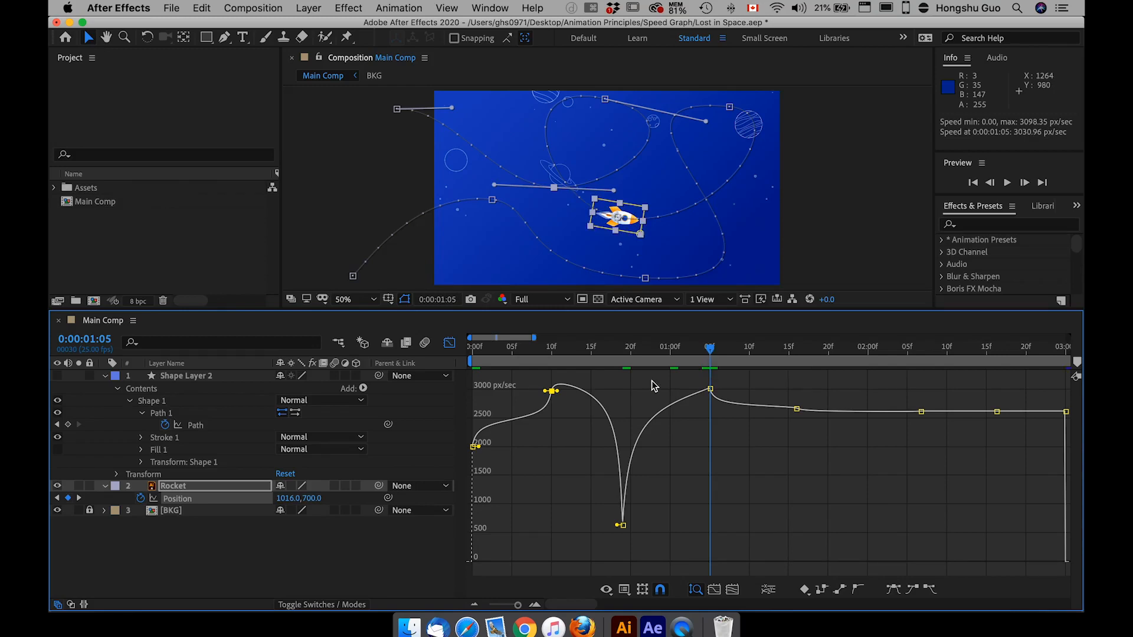
{"action": "left_click_drag", "start_coordinate": [544, 391], "coordinate": [552, 386]}
{"action": "left_click", "coordinate": [550, 352]}
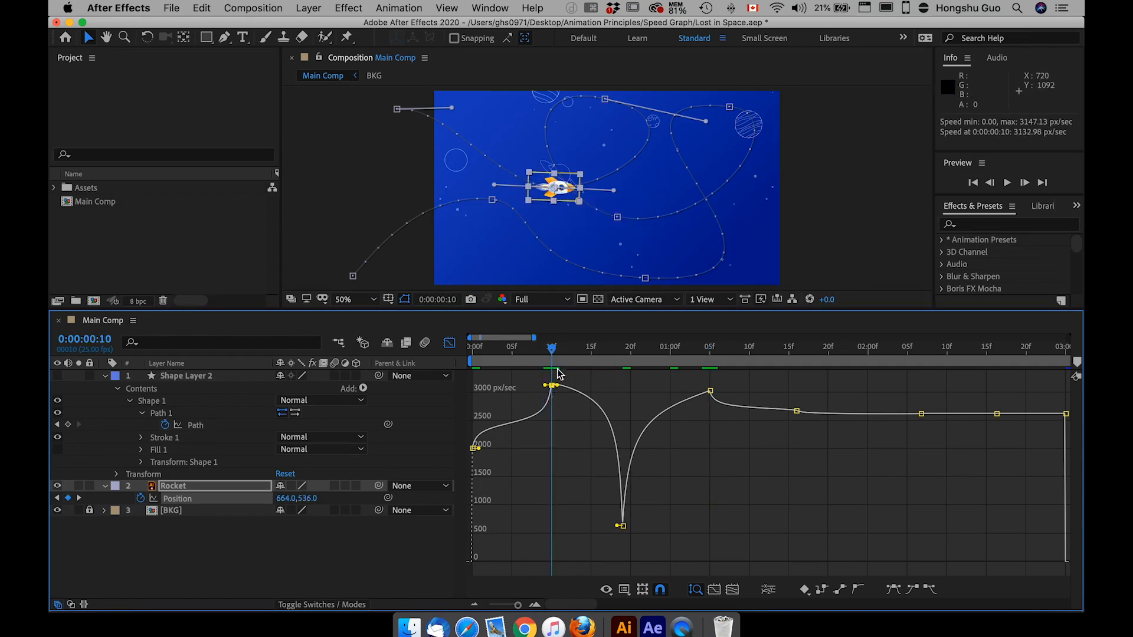
Lower the speed of the Rocket's Position keyframe at 0:00:01:16 to about 940 px/sec.
{"action": "left_click_drag", "start_coordinate": [552, 349], "coordinate": [715, 348]}
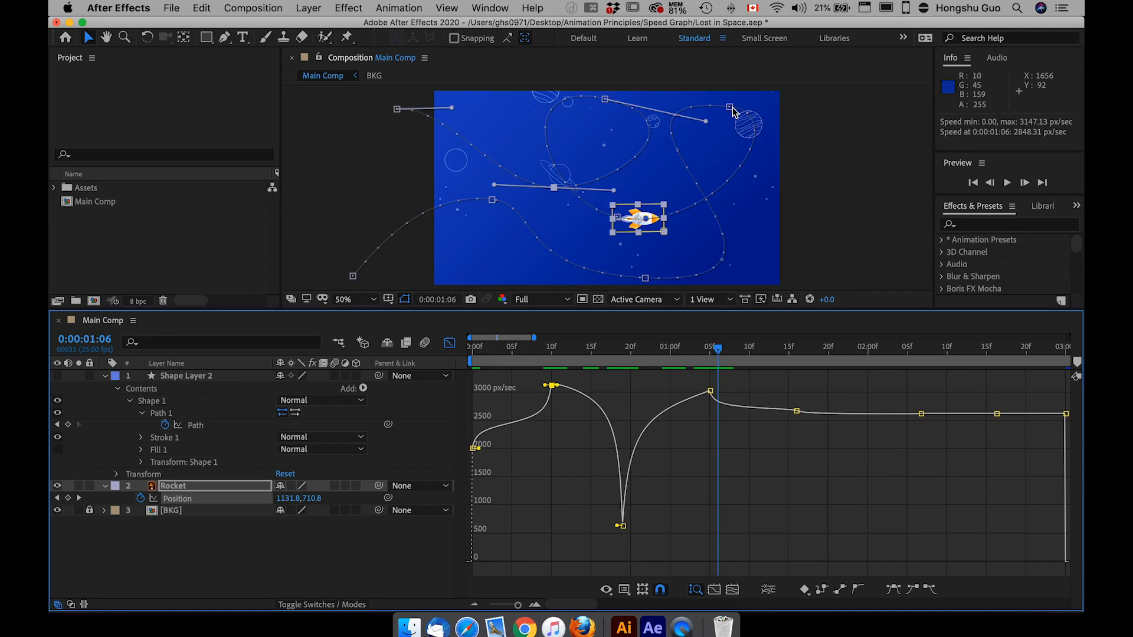
{"action": "left_click_drag", "start_coordinate": [792, 349], "coordinate": [795, 352]}
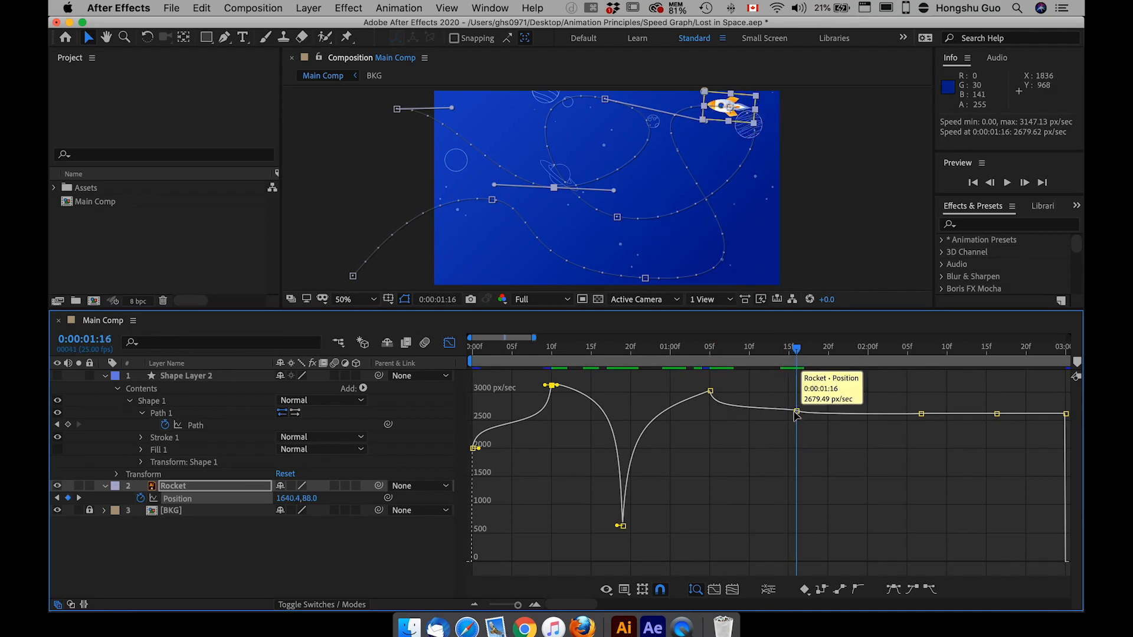
{"action": "left_click_drag", "start_coordinate": [797, 412], "coordinate": [798, 514]}
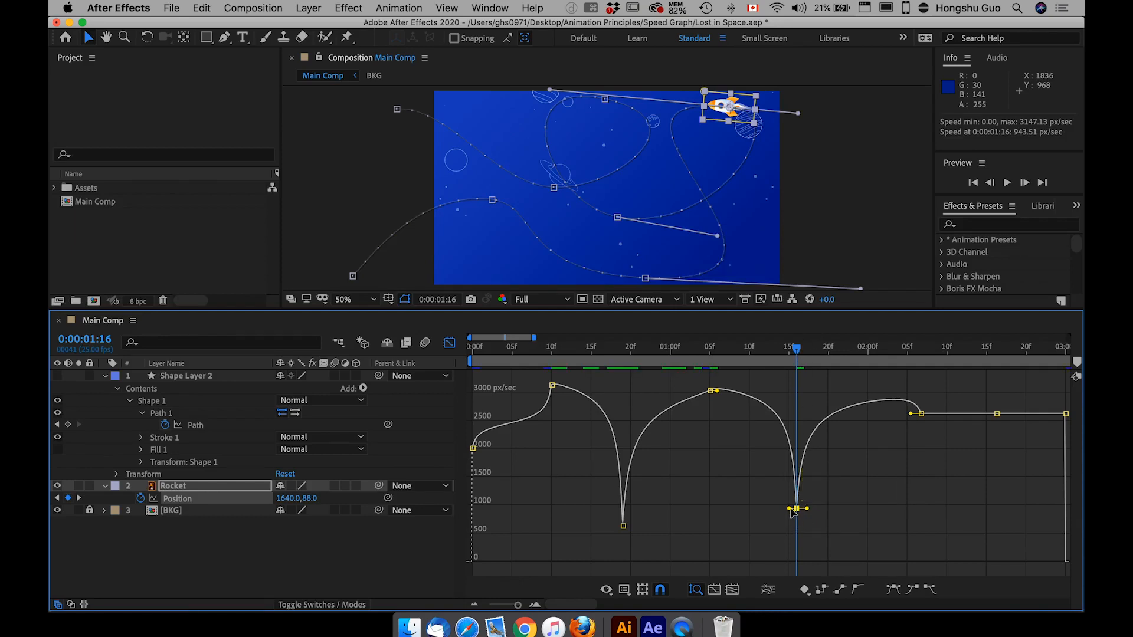
Raise the speed of the keyframe near 0:00:02:06 to about 3650 px/sec at 0:00:02:07, and lower the 0:00:02:16 keyframe to about 950 px/sec.
{"action": "left_click_drag", "start_coordinate": [797, 351], "coordinate": [924, 351]}
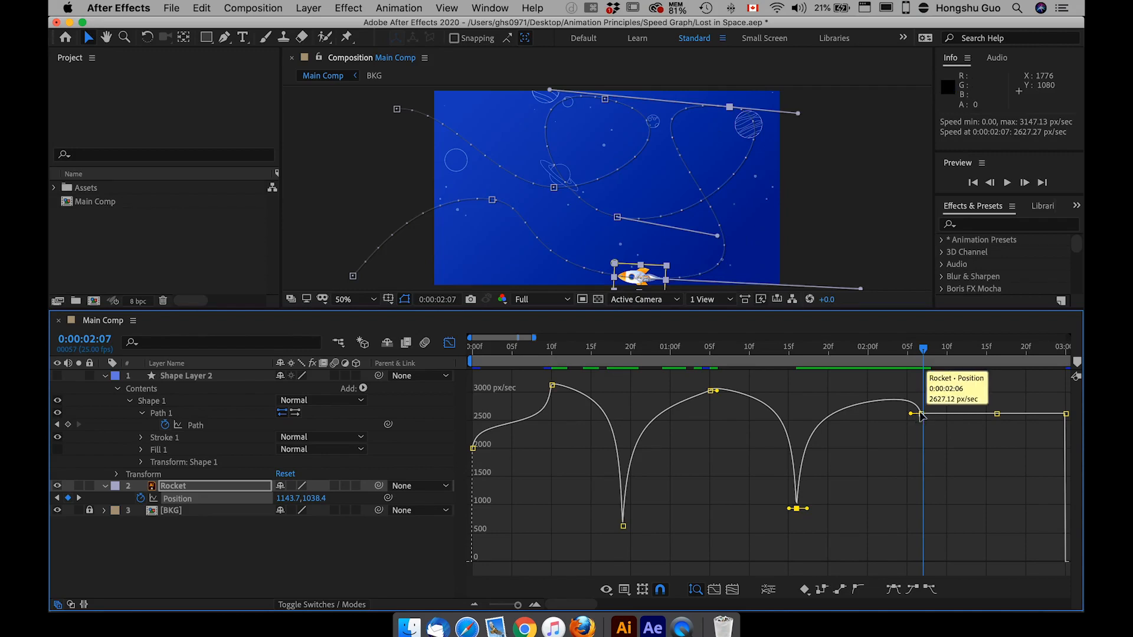
{"action": "left_click_drag", "start_coordinate": [921, 414], "coordinate": [995, 351]}
{"action": "left_click_drag", "start_coordinate": [1003, 438], "coordinate": [999, 519]}
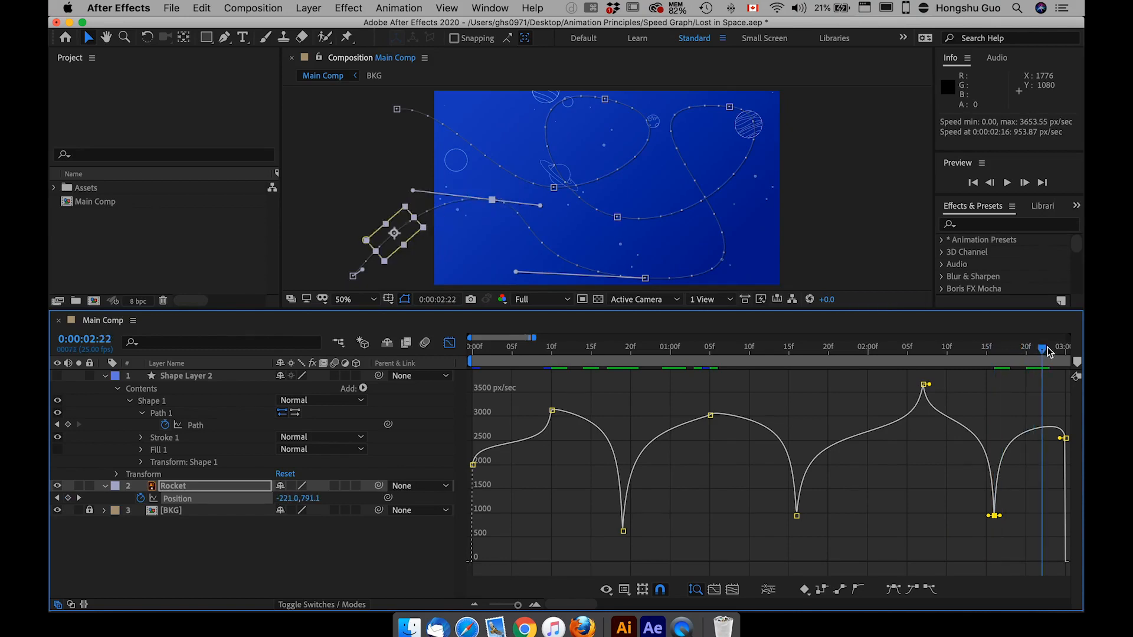
Fit the whole animation in the timeline and preview the rocket's motion from the beginning with nothing selected.
{"action": "left_click_drag", "start_coordinate": [683, 376], "coordinate": [472, 380]}
{"action": "left_click", "coordinate": [371, 547]}
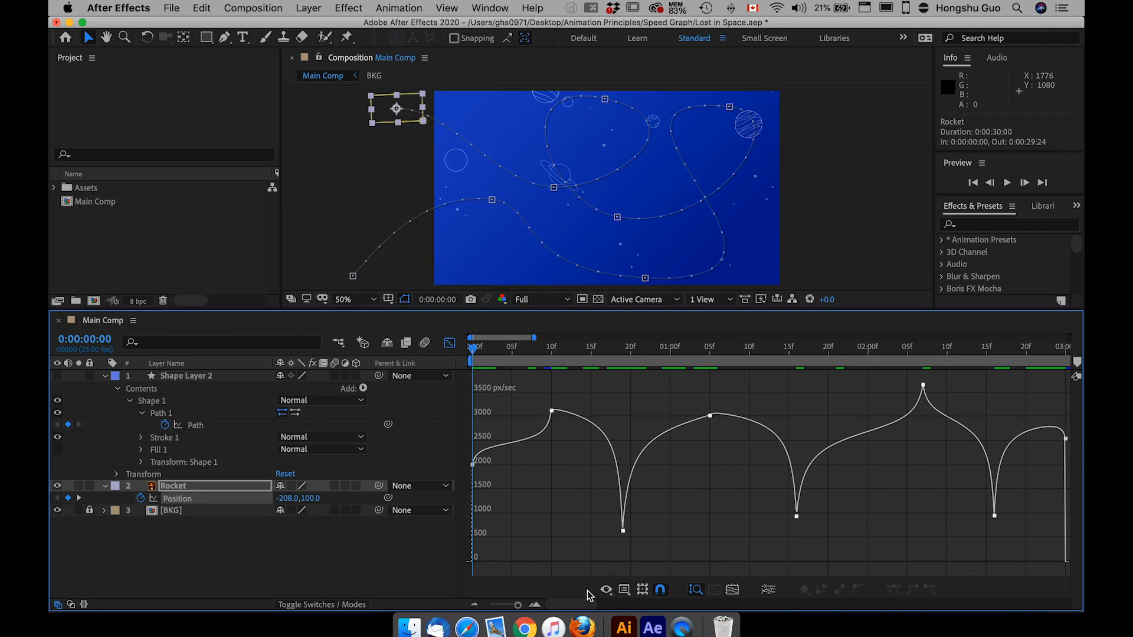
{"action": "left_click_drag", "start_coordinate": [516, 606], "coordinate": [513, 606]}
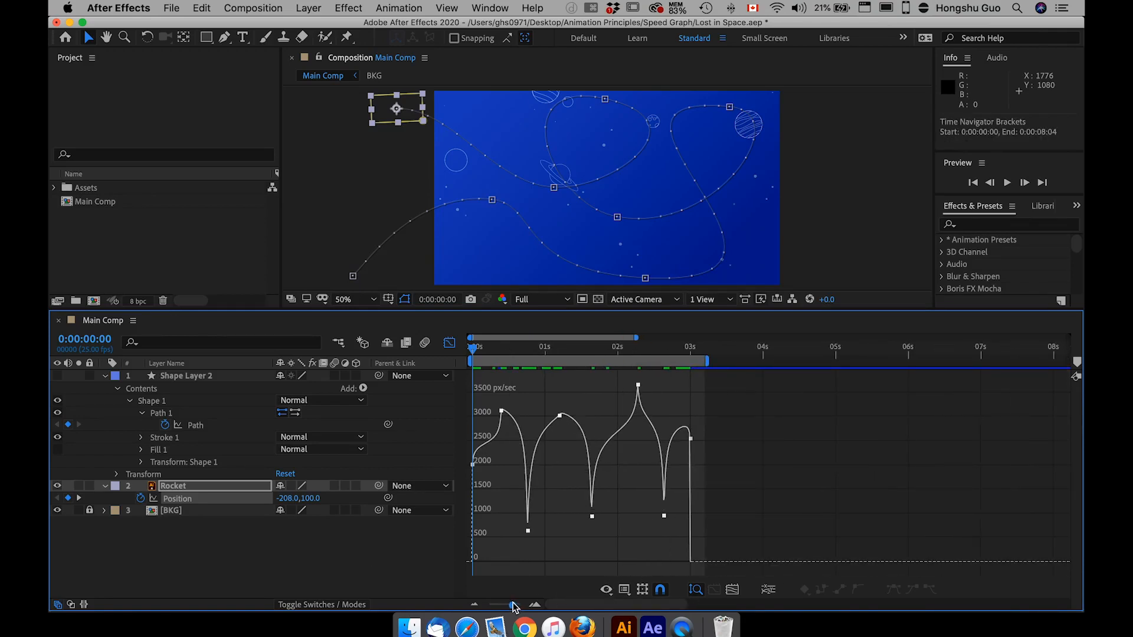
{"action": "key", "text": "space"}
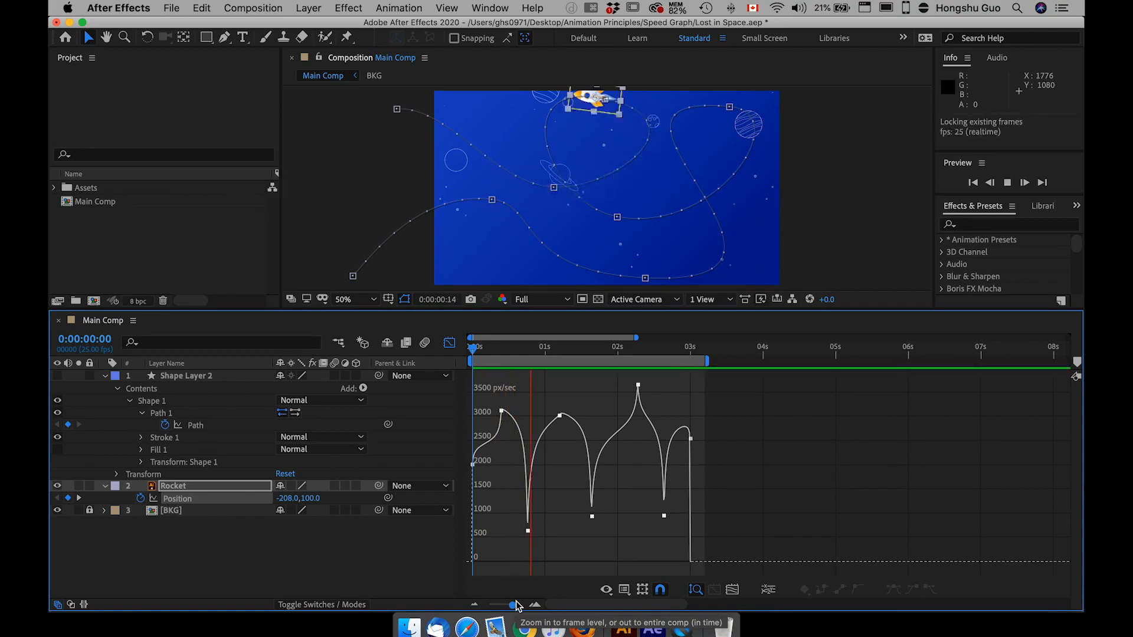
{"action": "left_click", "coordinate": [373, 558]}
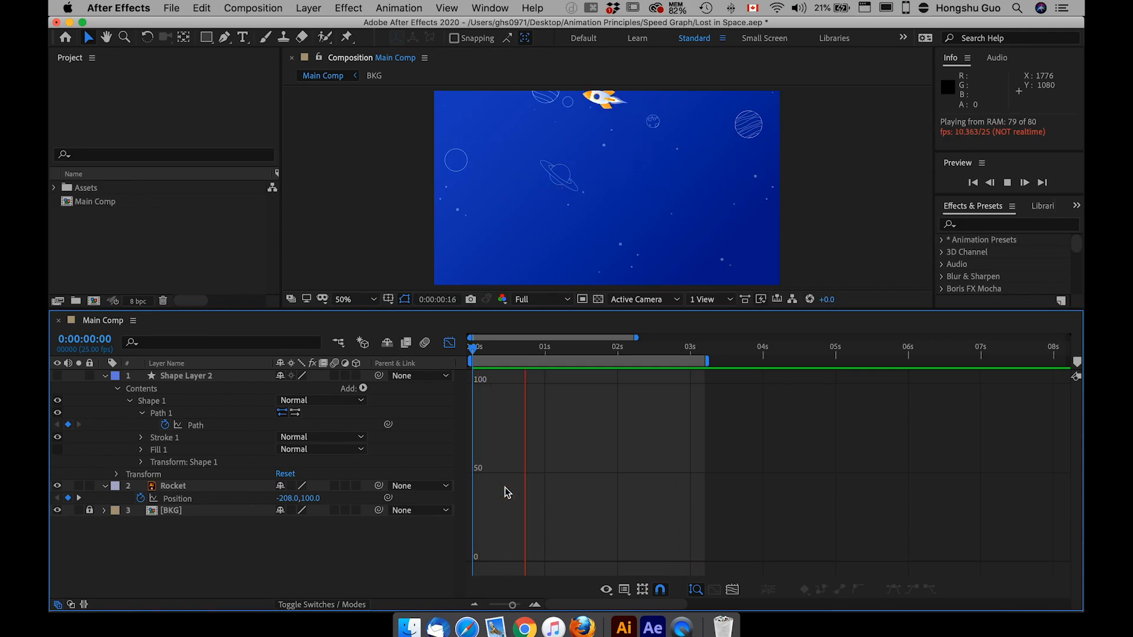
{"action": "key", "text": "space"}
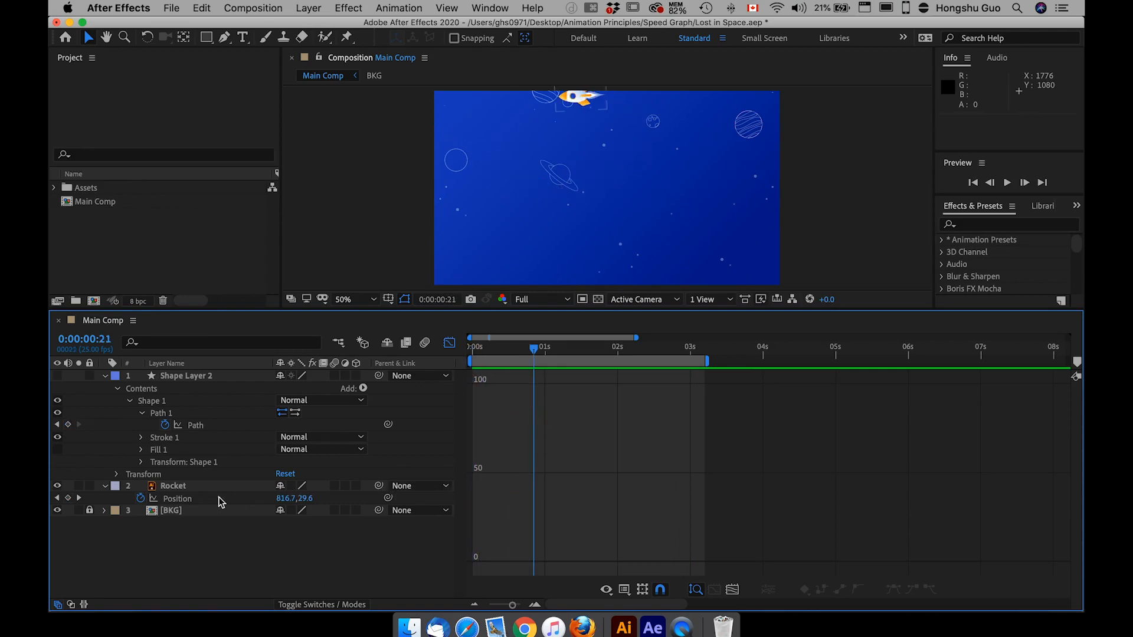
Move the Rocket's third Position keyframe to 0:00:00:20, lower its speed to about 105 px/sec and lengthen its handles on both sides.
{"action": "left_click", "coordinate": [219, 501]}
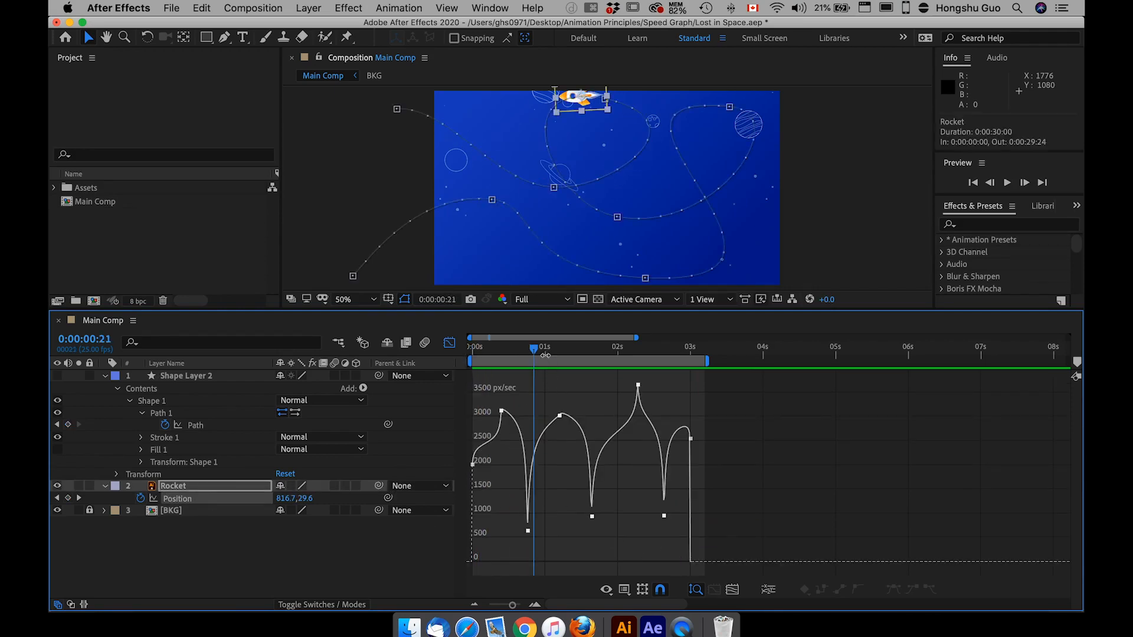
{"action": "left_click_drag", "start_coordinate": [534, 351], "coordinate": [531, 358]}
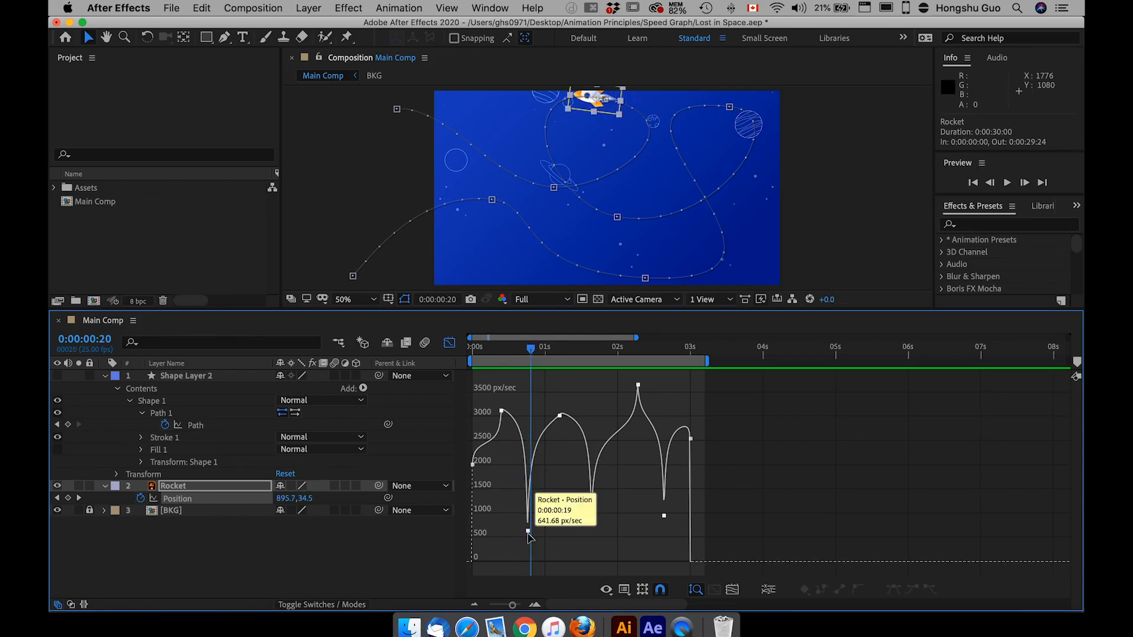
{"action": "mouse_move", "coordinate": [543, 550]}
{"action": "left_mouse_down"}
{"action": "mouse_move", "coordinate": [511, 528]}
{"action": "mouse_move", "coordinate": [528, 538]}
{"action": "mouse_move", "coordinate": [530, 563]}
{"action": "left_mouse_up"}
{"action": "left_click_drag", "start_coordinate": [512, 606], "coordinate": [520, 606]}
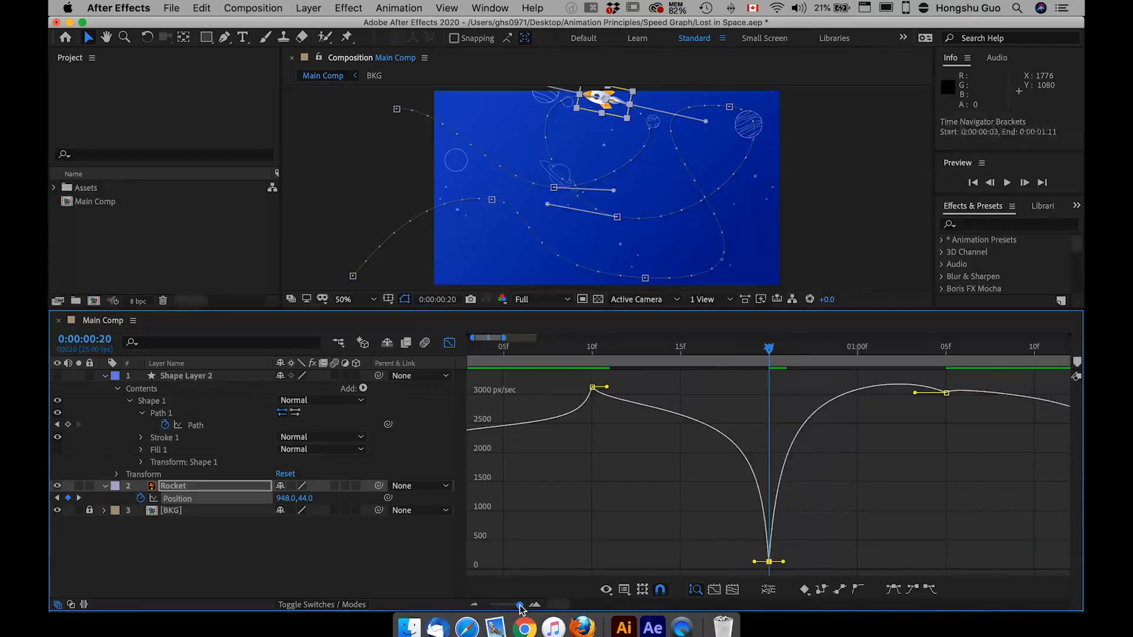
{"action": "mouse_move", "coordinate": [697, 555]}
{"action": "left_mouse_down"}
{"action": "mouse_move", "coordinate": [684, 557]}
{"action": "mouse_move", "coordinate": [732, 560]}
{"action": "mouse_move", "coordinate": [675, 561]}
{"action": "mouse_move", "coordinate": [707, 557]}
{"action": "left_mouse_up"}
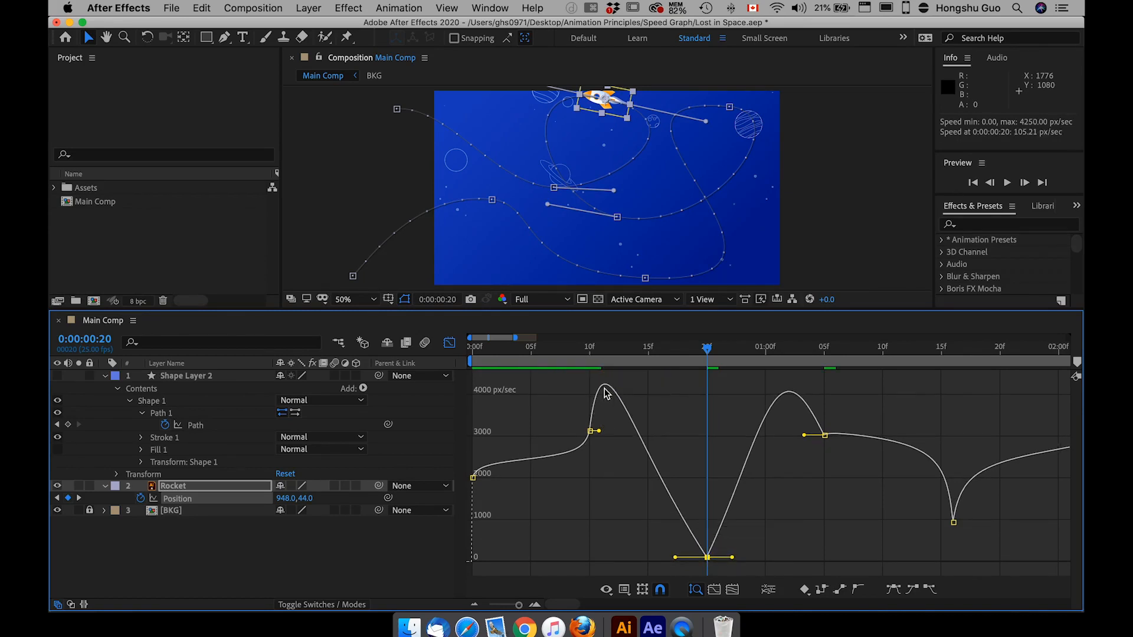
Lengthen the handles of the Position keyframe at 0:00:00:20 further and set its speed to about 155 px/sec.
{"action": "mouse_move", "coordinate": [794, 397]}
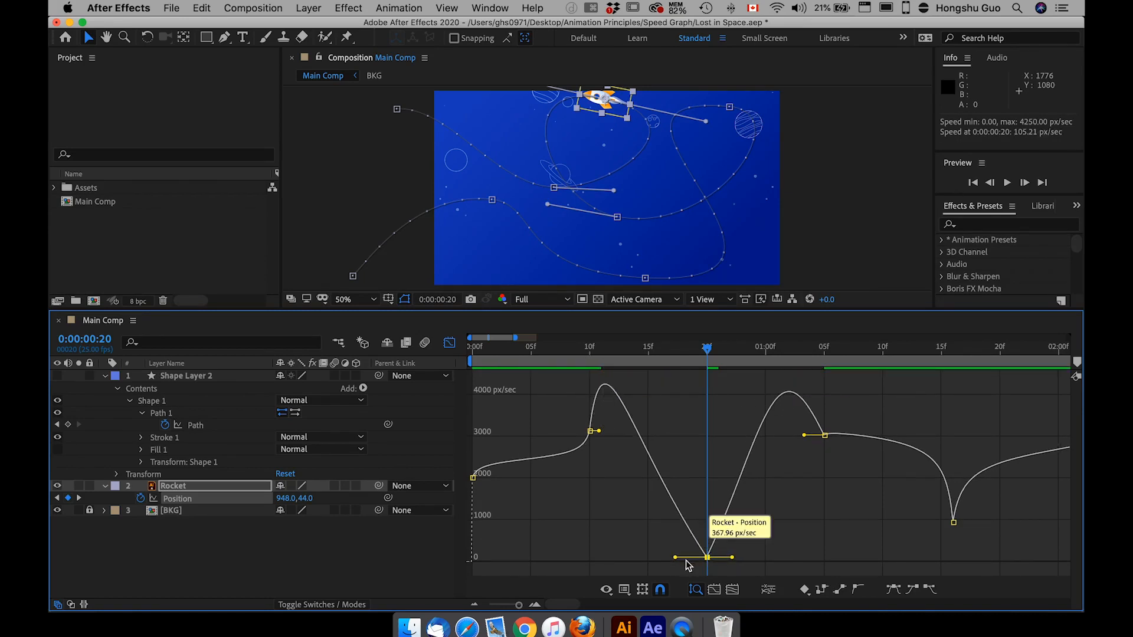
{"action": "left_click_drag", "start_coordinate": [675, 557], "coordinate": [742, 564]}
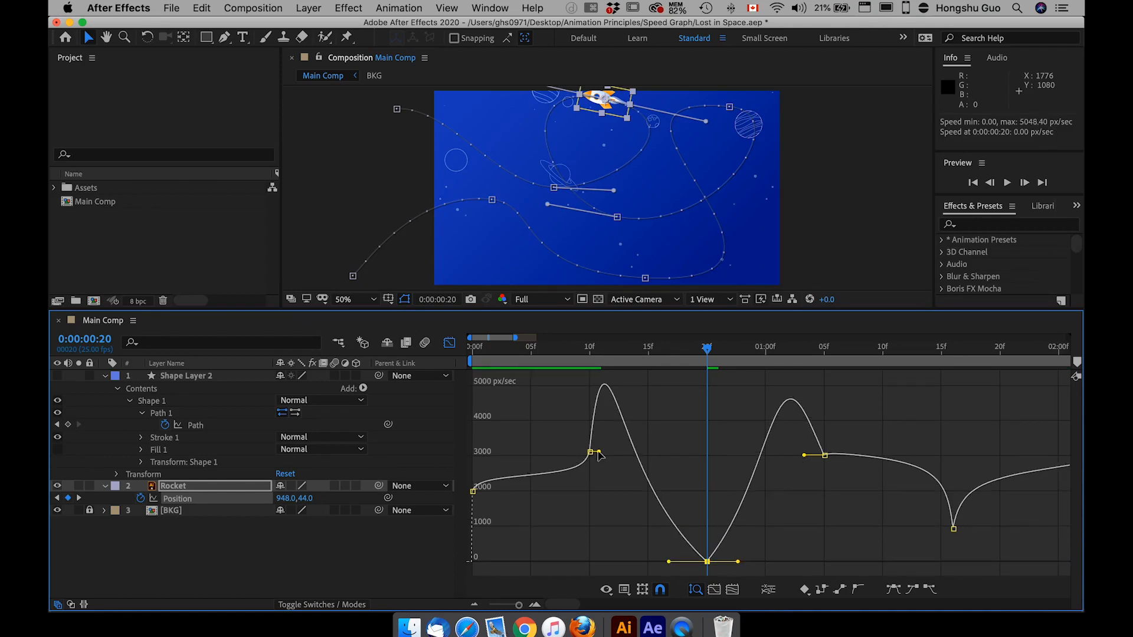
{"action": "mouse_move", "coordinate": [590, 454]}
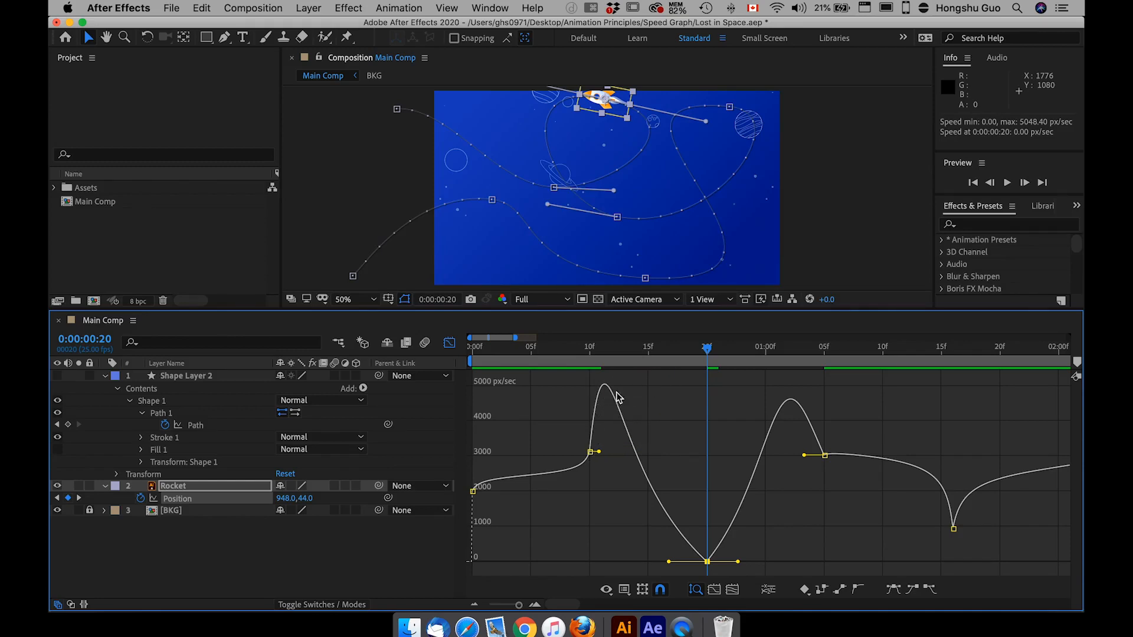
{"action": "mouse_move", "coordinate": [608, 389]}
{"action": "left_click_drag", "start_coordinate": [670, 562], "coordinate": [666, 562]}
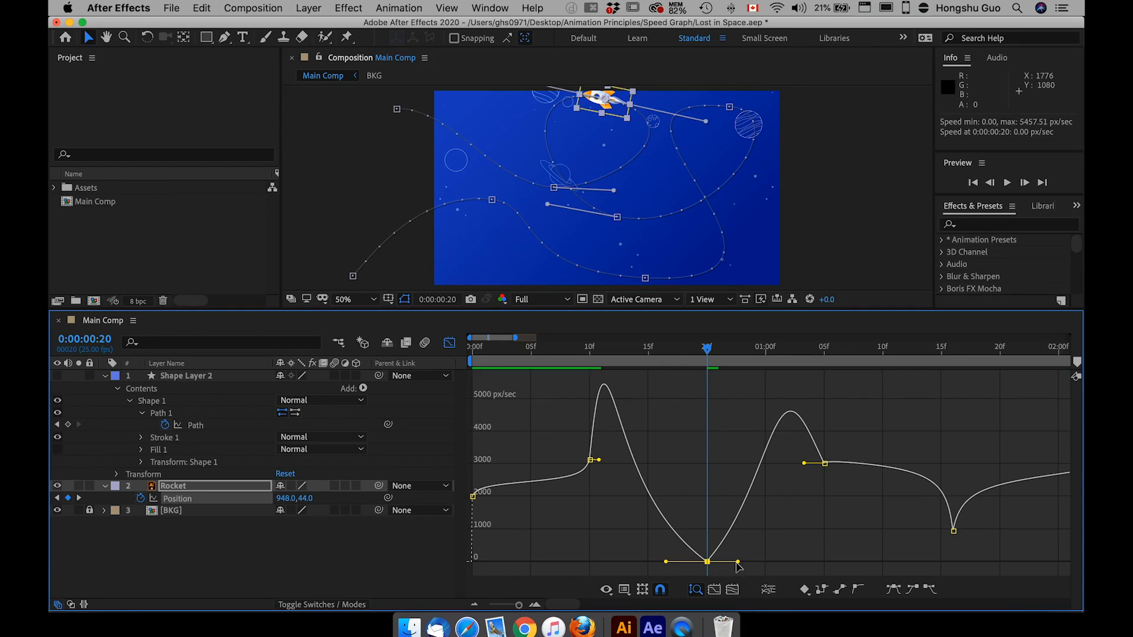
{"action": "left_click_drag", "start_coordinate": [707, 562], "coordinate": [708, 558]}
Raise the speeds of the Rocket's Position keyframes at 0:00:00:10 and 0:00:01:05 to about 6200 and 6300 px/sec.
{"action": "left_click_drag", "start_coordinate": [591, 457], "coordinate": [614, 407]}
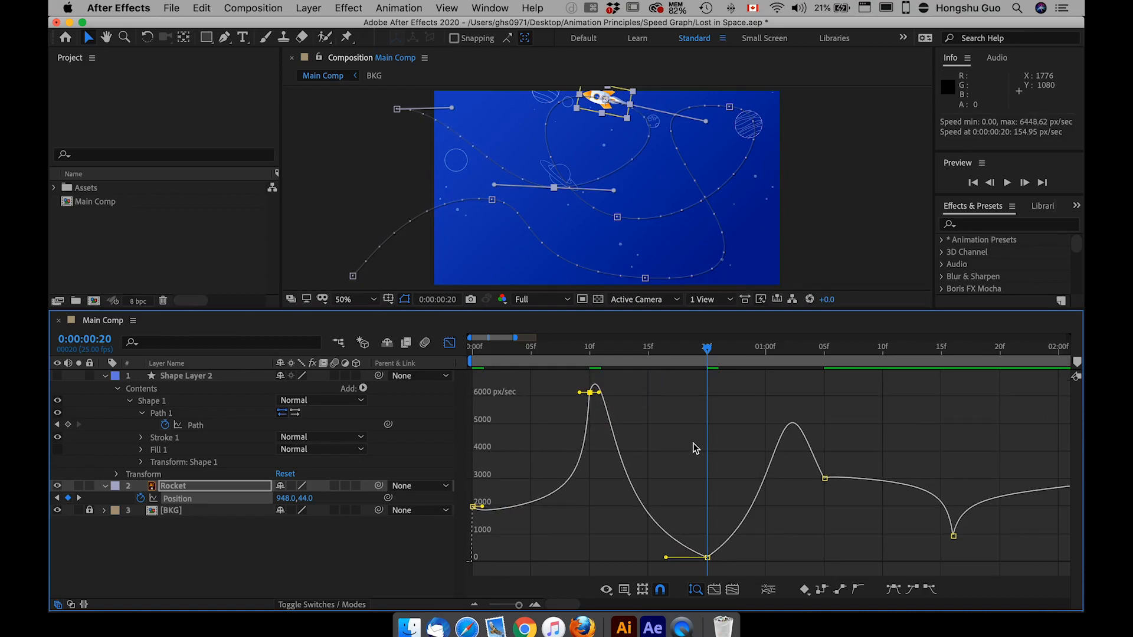
{"action": "mouse_move", "coordinate": [823, 478]}
{"action": "left_click_drag", "start_coordinate": [824, 479], "coordinate": [825, 391]}
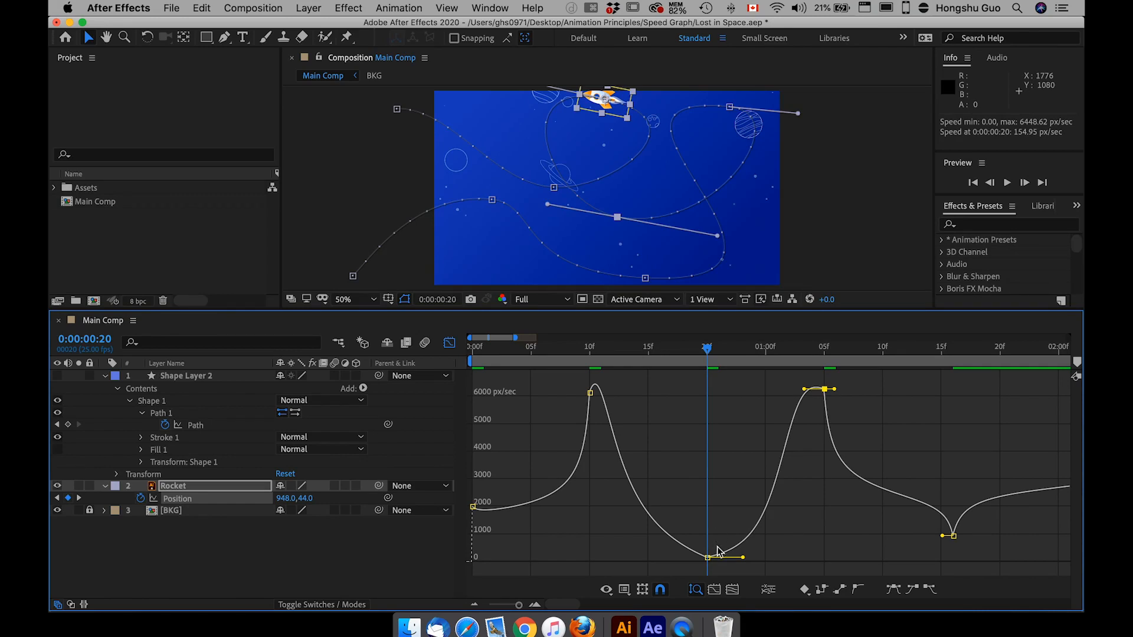
Set the keyframe at 0:00:00:20 to about 340 px/sec and raise the keyframe at 0:00:00:10 to about 8100 px/sec.
{"action": "left_click_drag", "start_coordinate": [708, 557], "coordinate": [662, 554]}
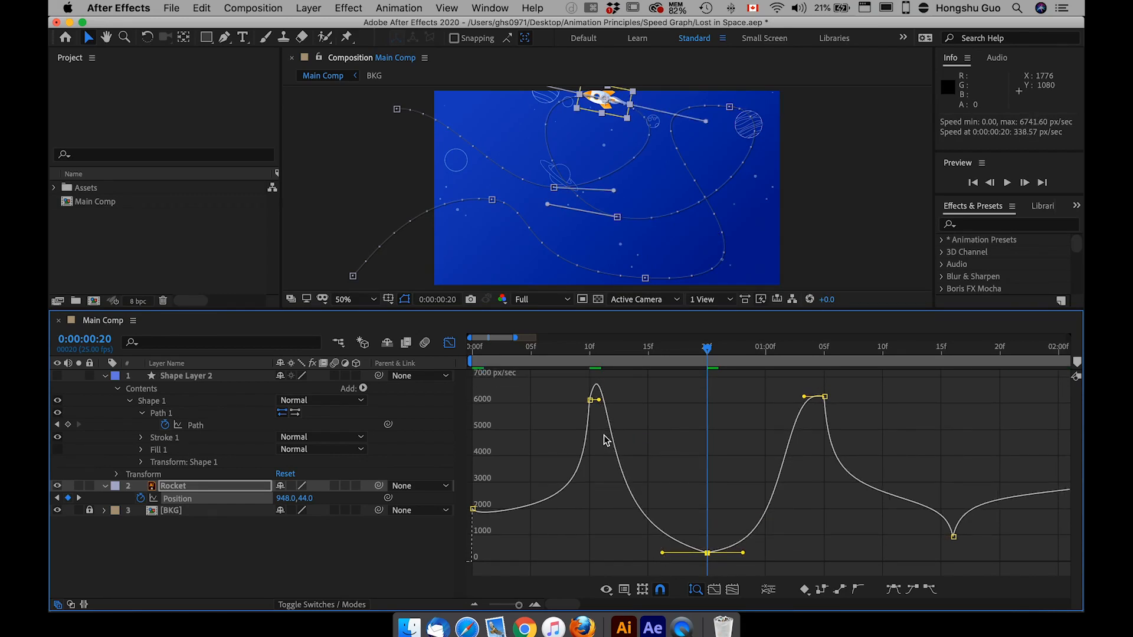
{"action": "mouse_move", "coordinate": [590, 402]}
{"action": "mouse_move", "coordinate": [590, 402]}
{"action": "left_mouse_down"}
{"action": "mouse_move", "coordinate": [588, 352]}
{"action": "mouse_move", "coordinate": [590, 397]}
{"action": "left_mouse_up"}
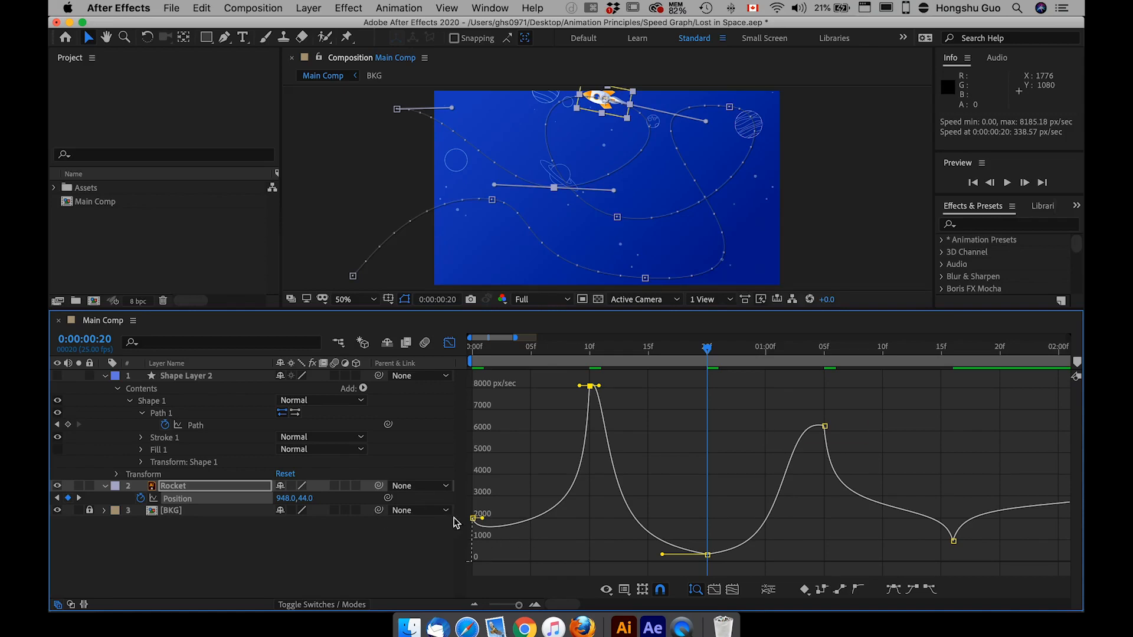
Lengthen the handles of the 0:00:01:16 keyframe and move the fourth keyframe to 0:00:01:04 with a speed of about 7600 px/sec.
{"action": "left_click_drag", "start_coordinate": [522, 606], "coordinate": [518, 606]}
{"action": "left_click_drag", "start_coordinate": [848, 554], "coordinate": [885, 541]}
{"action": "left_click", "coordinate": [743, 425]}
{"action": "left_click_drag", "start_coordinate": [744, 426], "coordinate": [732, 400]}
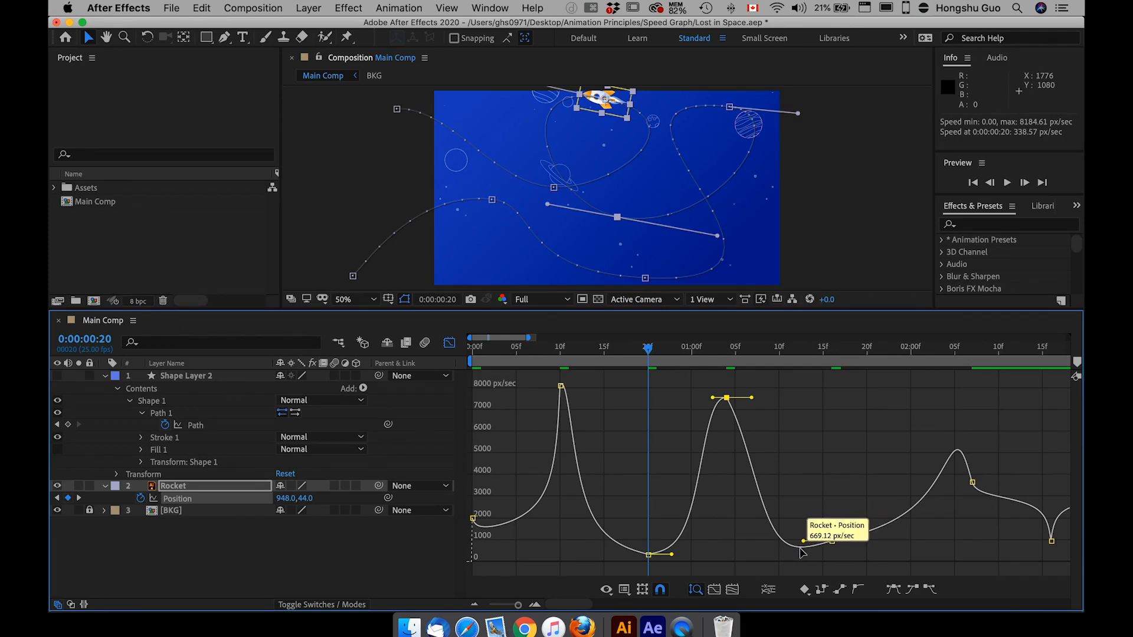
Lower the 0:00:01:16 keyframe to about 300 px/sec, and move the 0:00:02:07 keyframe to 0:00:02:06 with a speed of about 8700 px/sec.
{"action": "left_click_drag", "start_coordinate": [832, 542], "coordinate": [808, 554]}
{"action": "left_click", "coordinate": [727, 399]}
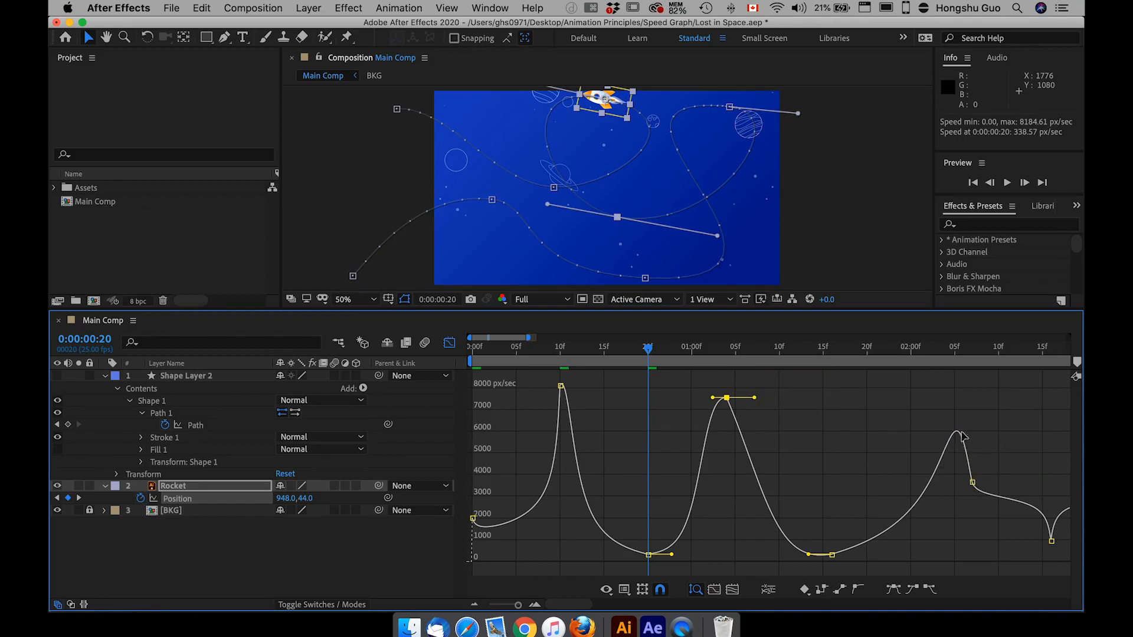
{"action": "left_click_drag", "start_coordinate": [972, 484], "coordinate": [967, 376]}
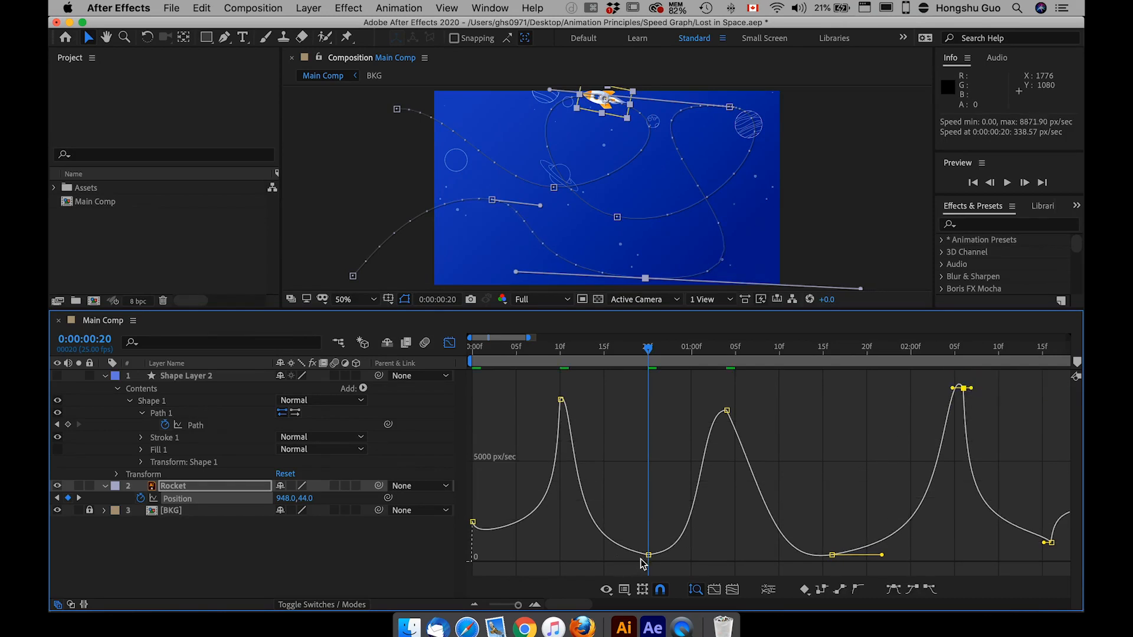
Lengthen the outgoing handle of the 0:00:02:16 keyframe and move the last Position keyframe to 0:00:03:01 with a speed of about 9500 px/sec.
{"action": "scroll", "coordinate": [801, 466], "scroll_direction": "right", "scroll_amount": 6}
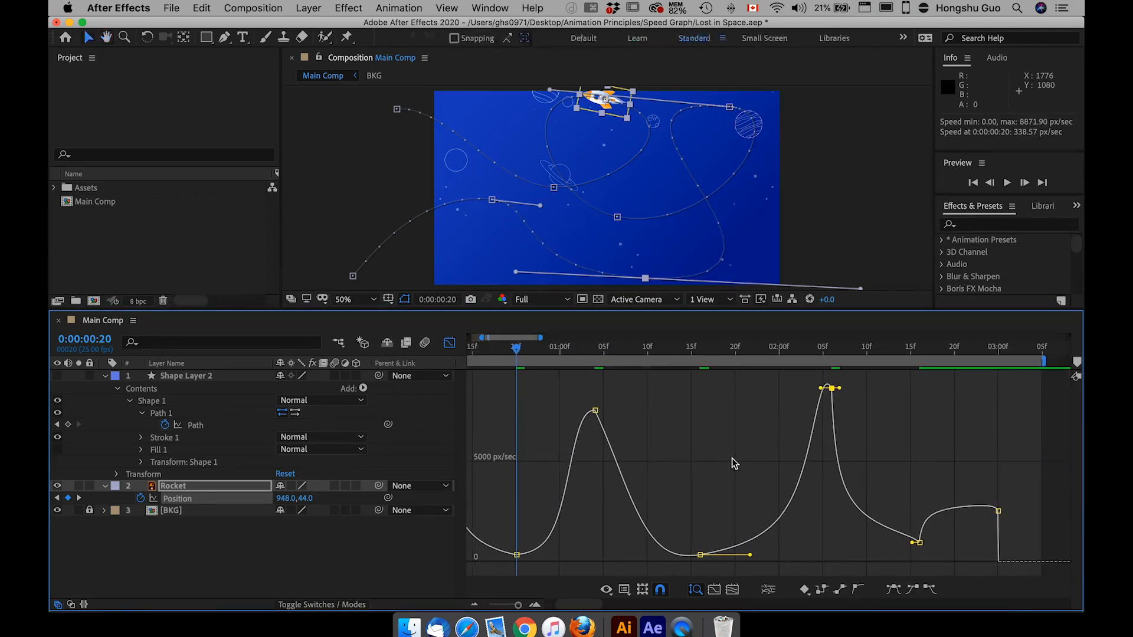
{"action": "left_click_drag", "start_coordinate": [832, 388], "coordinate": [831, 383]}
{"action": "left_click", "coordinate": [920, 544]}
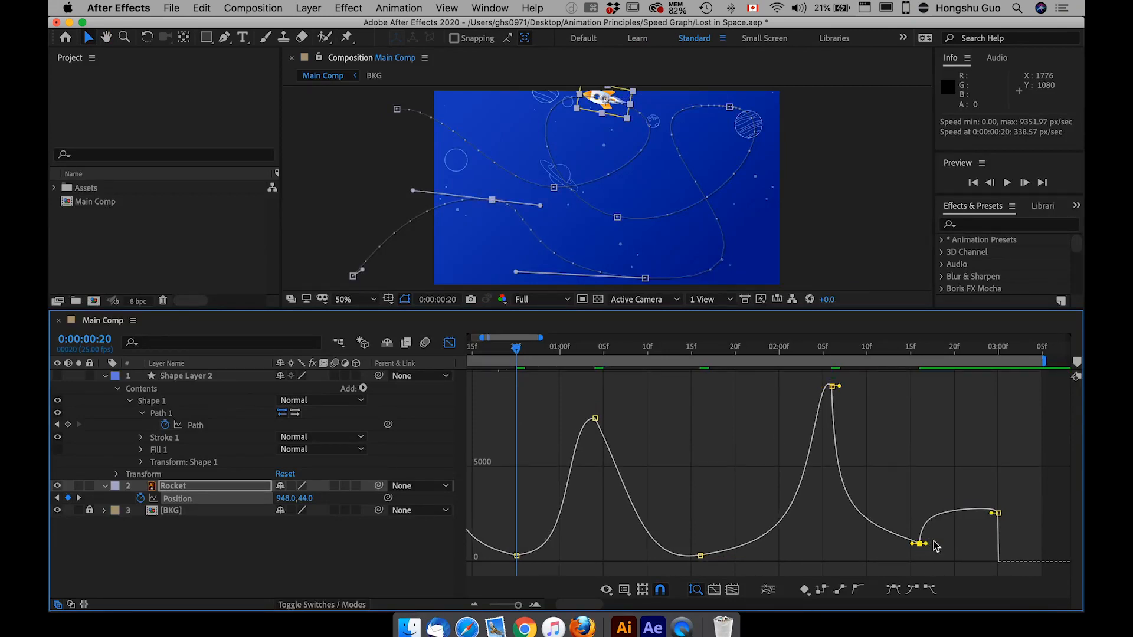
{"action": "left_click_drag", "start_coordinate": [928, 547], "coordinate": [951, 547]}
{"action": "left_click_drag", "start_coordinate": [998, 512], "coordinate": [1007, 386]}
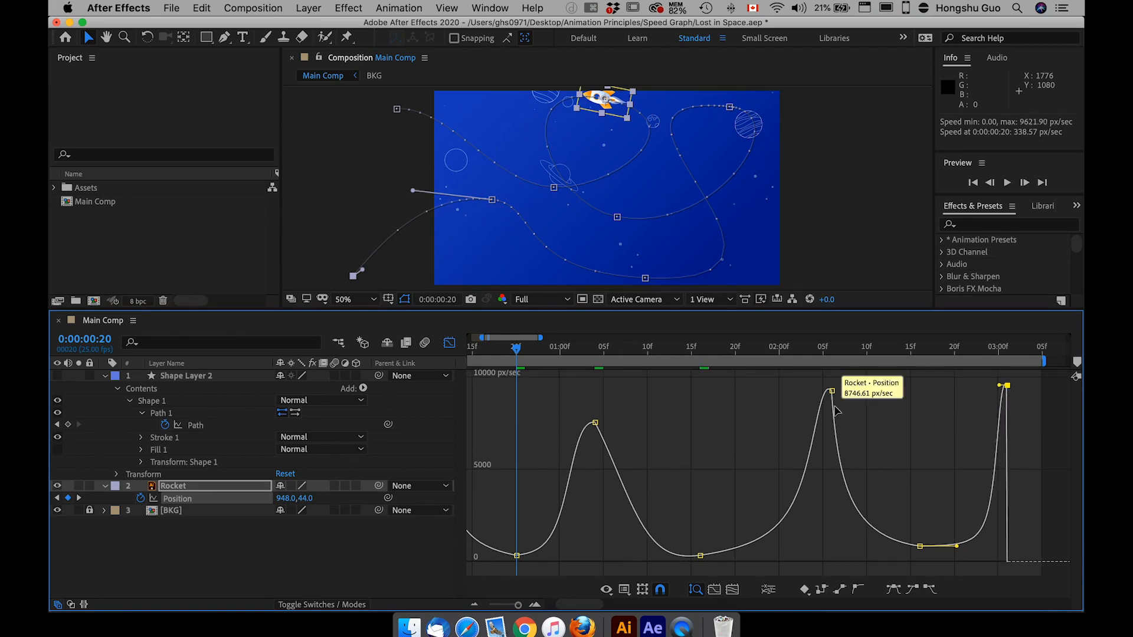
Raise the 0:00:02:06 and 0:00:01:04 keyframes to about 10000 and 9500 px/sec, and fine-tune the incoming handle of the 0:00:01:16 keyframe.
{"action": "left_click_drag", "start_coordinate": [833, 393], "coordinate": [833, 369]}
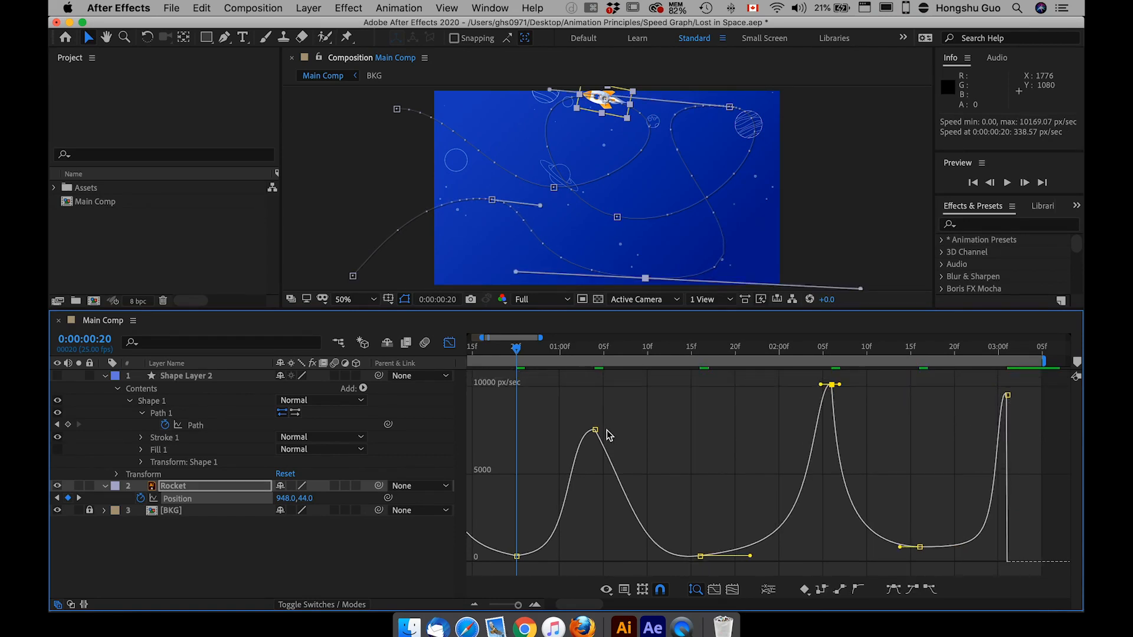
{"action": "left_click_drag", "start_coordinate": [596, 432], "coordinate": [631, 417]}
{"action": "left_click", "coordinate": [700, 556]}
{"action": "left_click_drag", "start_coordinate": [682, 557], "coordinate": [684, 558]}
{"action": "mouse_move", "coordinate": [517, 604]}
{"action": "left_mouse_down"}
{"action": "mouse_move", "coordinate": [501, 606]}
{"action": "mouse_move", "coordinate": [516, 605]}
{"action": "left_mouse_up"}
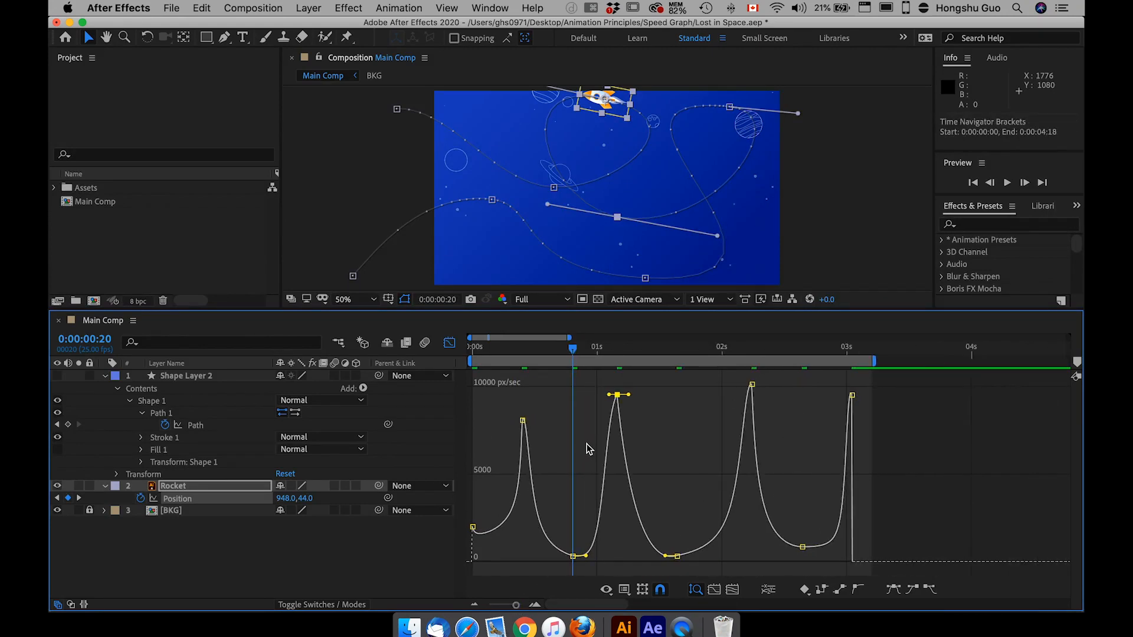
{"action": "left_click", "coordinate": [678, 484]}
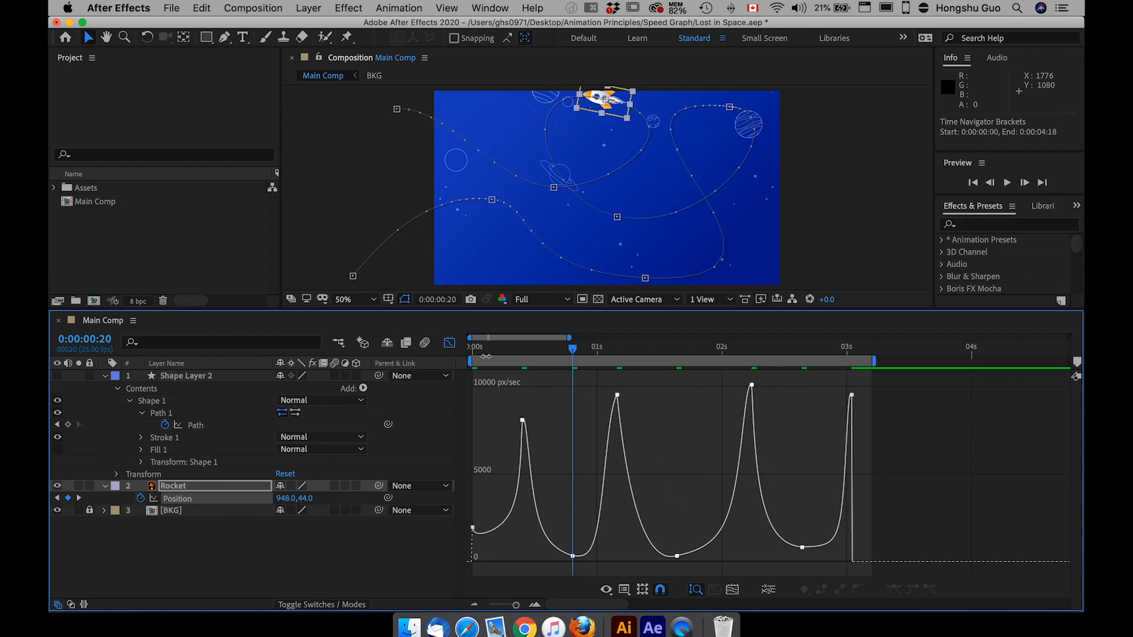
Preview the rocket's animation from the start of the composition.
{"action": "left_click", "coordinate": [466, 353]}
{"action": "left_click", "coordinate": [403, 543]}
{"action": "key", "text": "space"}
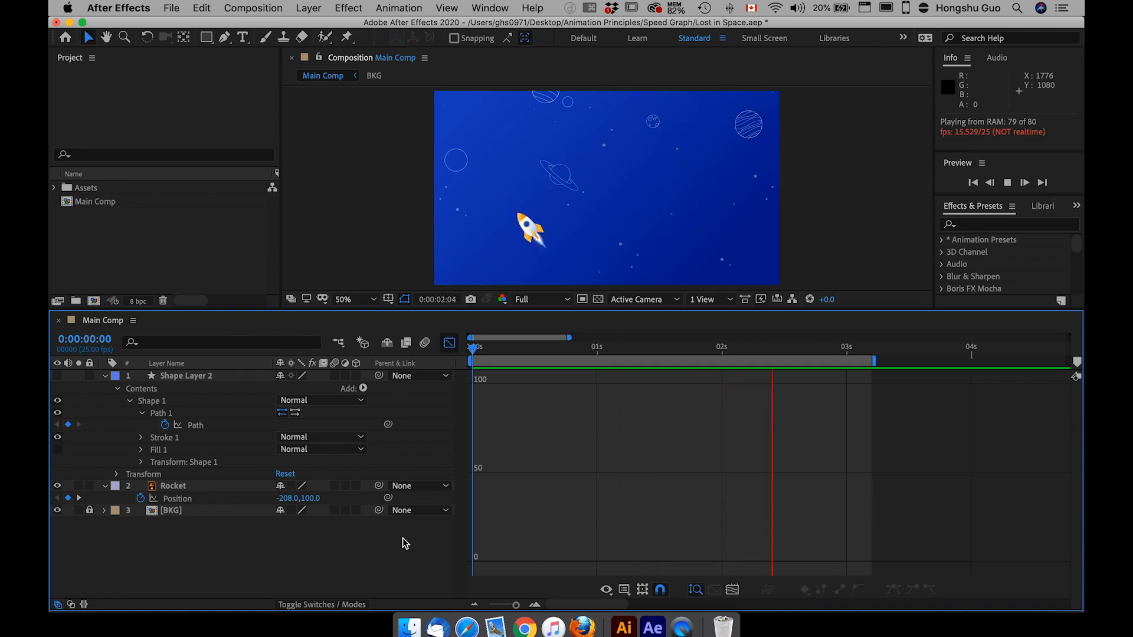
{"action": "key", "text": "space"}
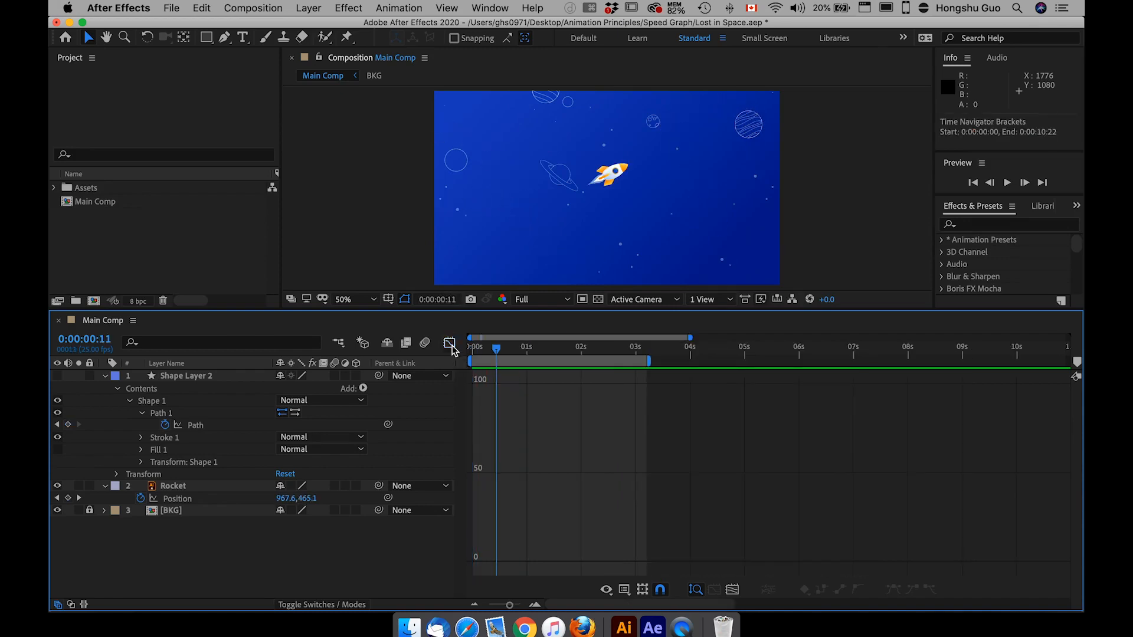
Extend the work area to 5 seconds and stretch all the Rocket's Position keyframes proportionally so the last one lands at 0:00:04:00.
{"action": "left_click", "coordinate": [450, 344]}
{"action": "left_click_drag", "start_coordinate": [649, 360], "coordinate": [751, 360]}
{"action": "left_click_drag", "start_coordinate": [659, 507], "coordinate": [469, 509]}
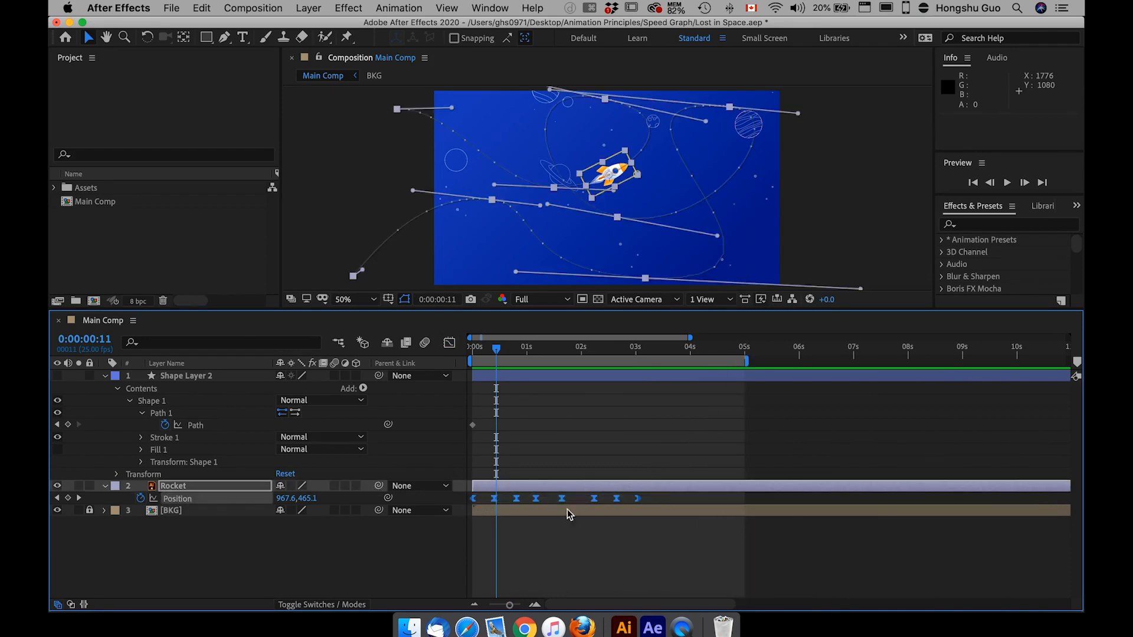
{"action": "left_click", "coordinate": [692, 356]}
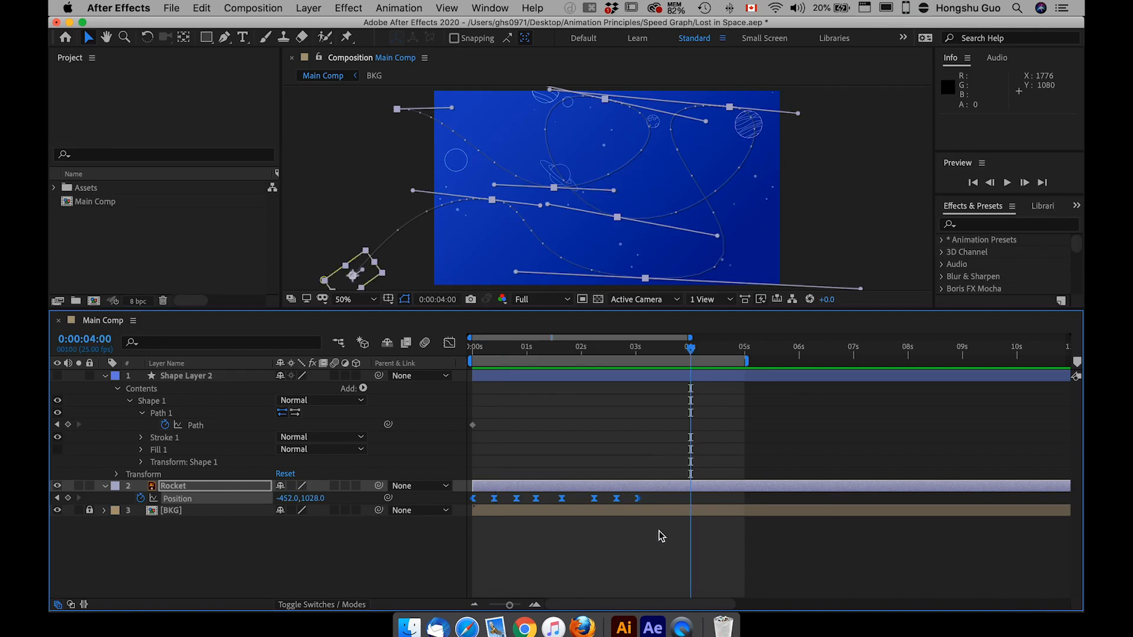
{"action": "mouse_move", "coordinate": [639, 499]}
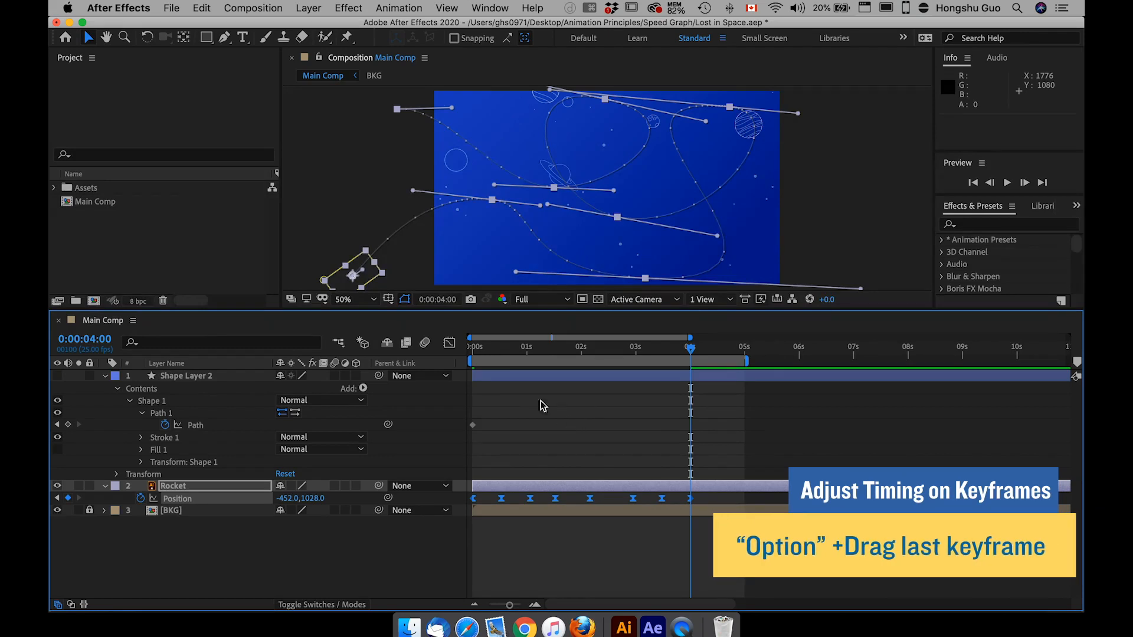
Preview the retimed rocket animation from 0:00:00:00 and switch the timeline back to the Graph Editor.
{"action": "left_click", "coordinate": [475, 352]}
{"action": "left_click", "coordinate": [567, 420]}
{"action": "key", "text": "space"}
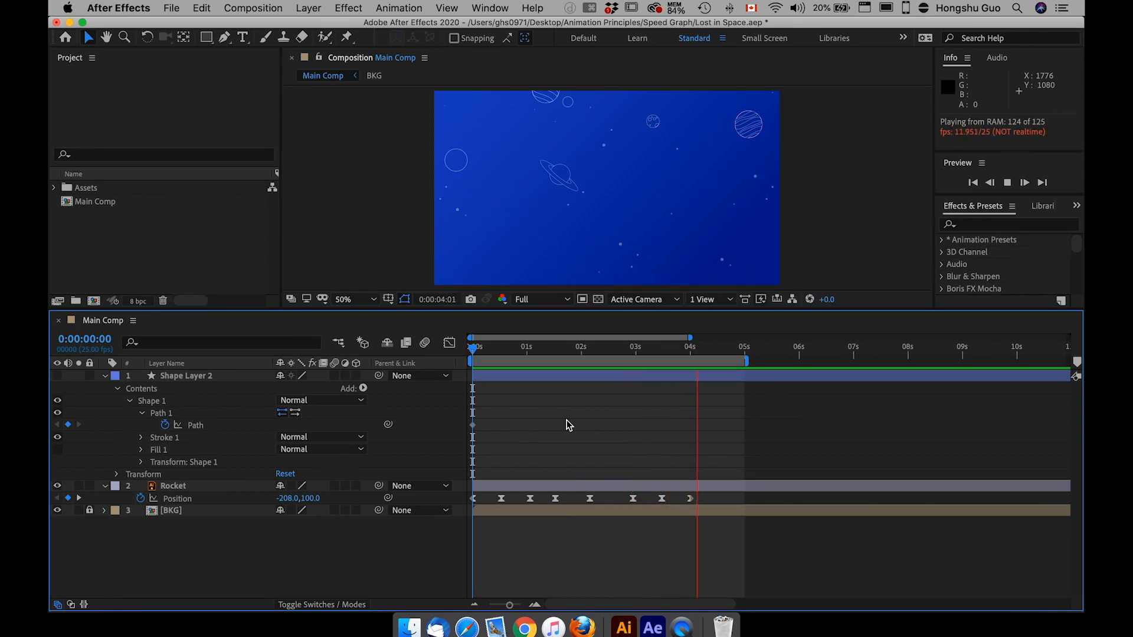
{"action": "key", "text": "shift+F3"}
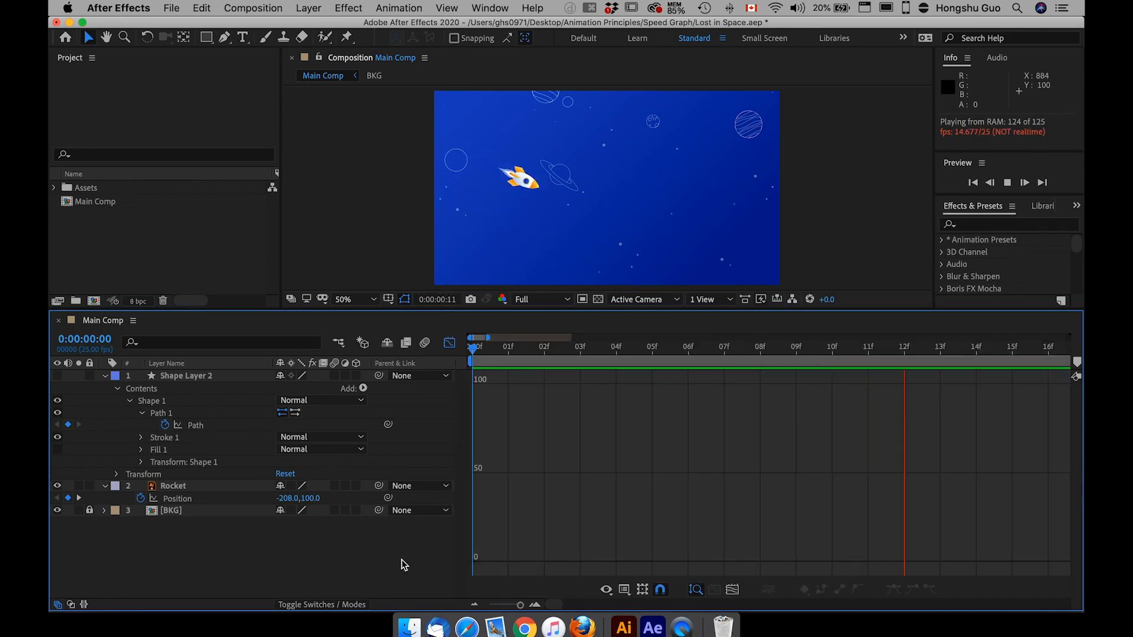